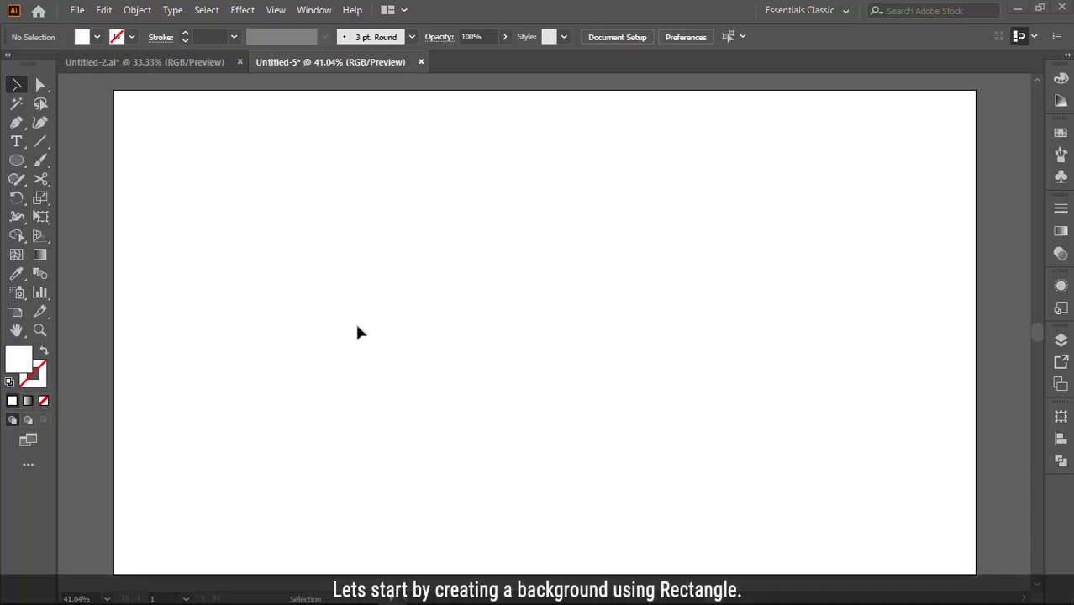
Step: Draw a rectangle covering the whole artboard with the Rectangle Tool
left_click(17, 160)
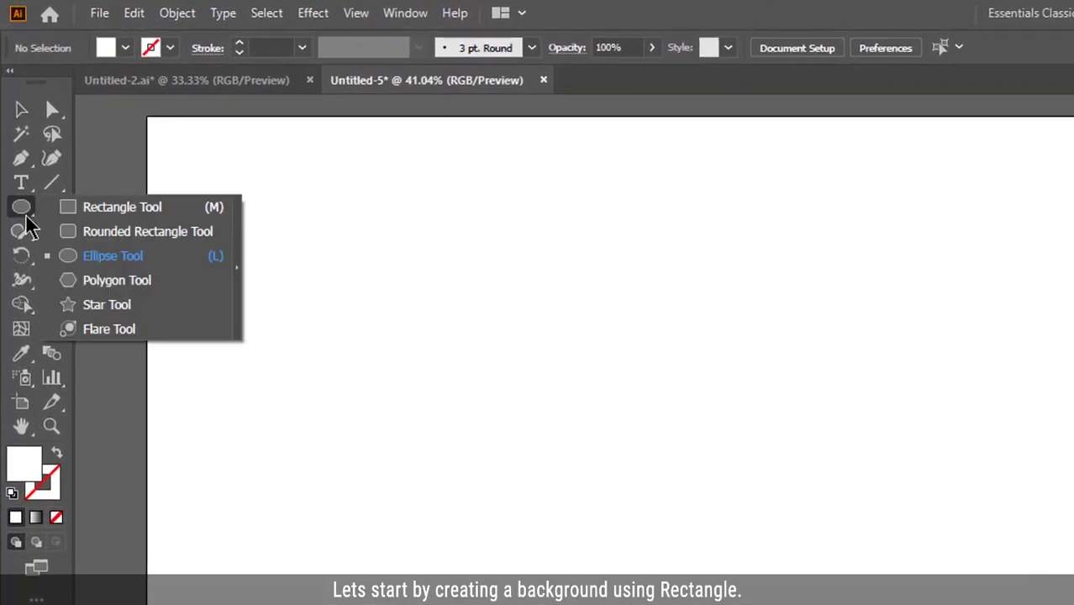
left_click(69, 210)
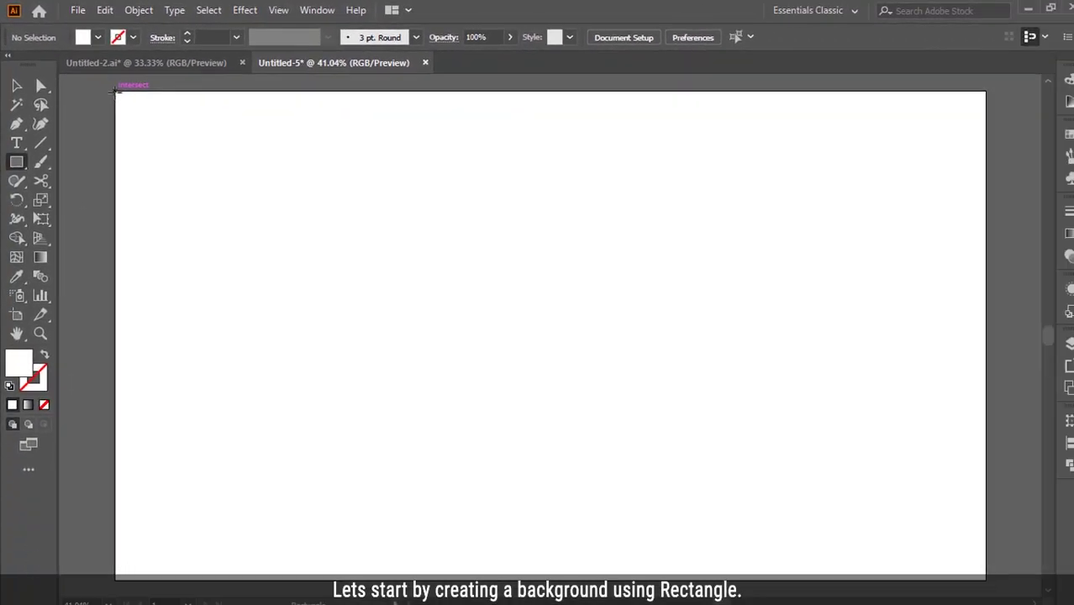
left_click_drag(116, 90, 976, 572)
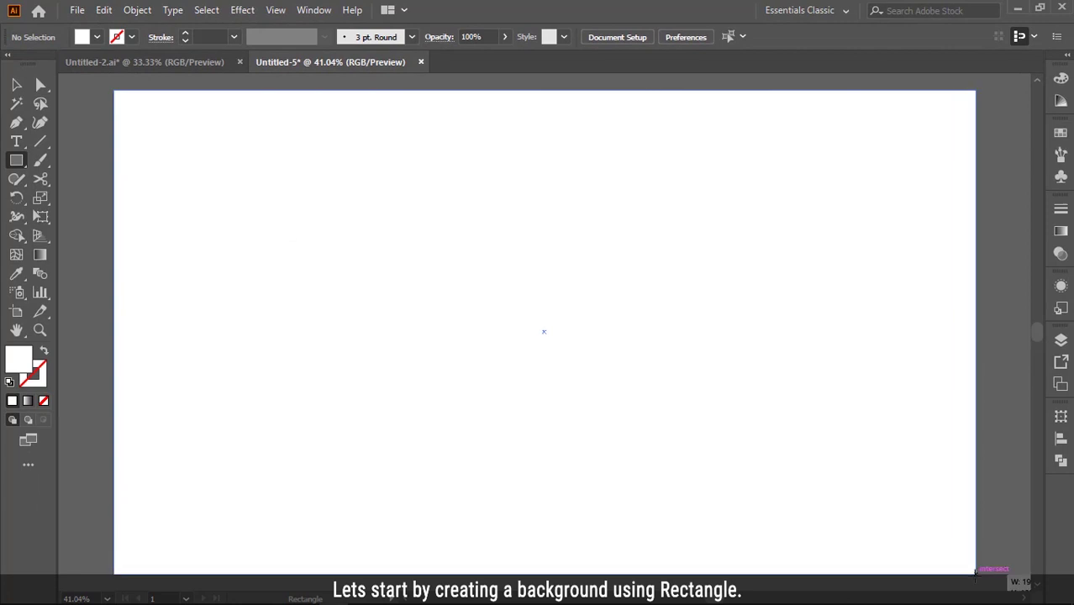
left_click_drag(977, 572, 976, 572)
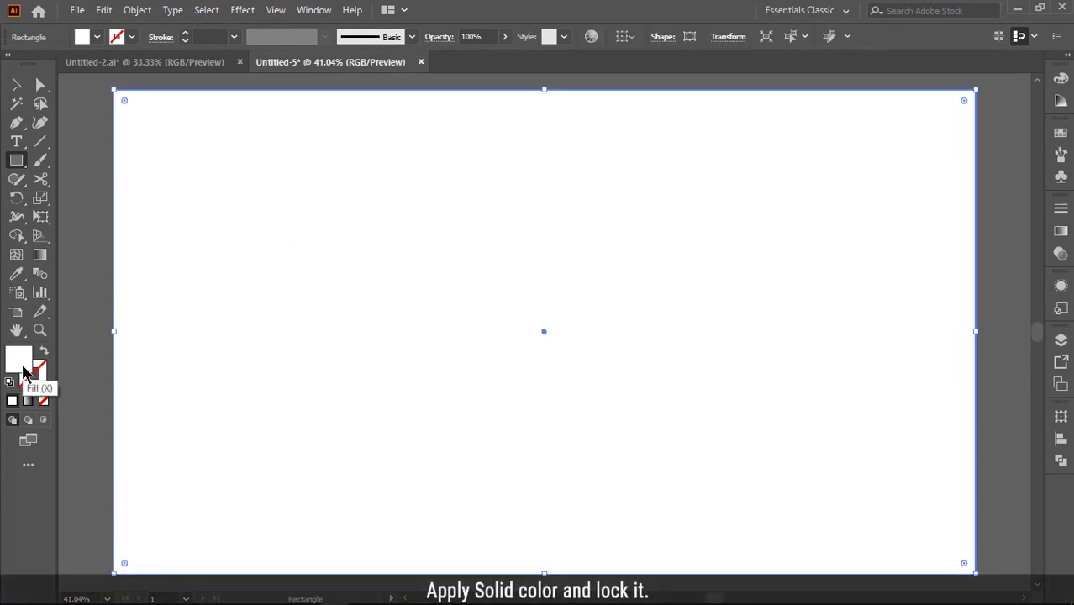
Step: Fill the rectangle with light lavender DADAE5 and lock it as the background
double_click(25, 370)
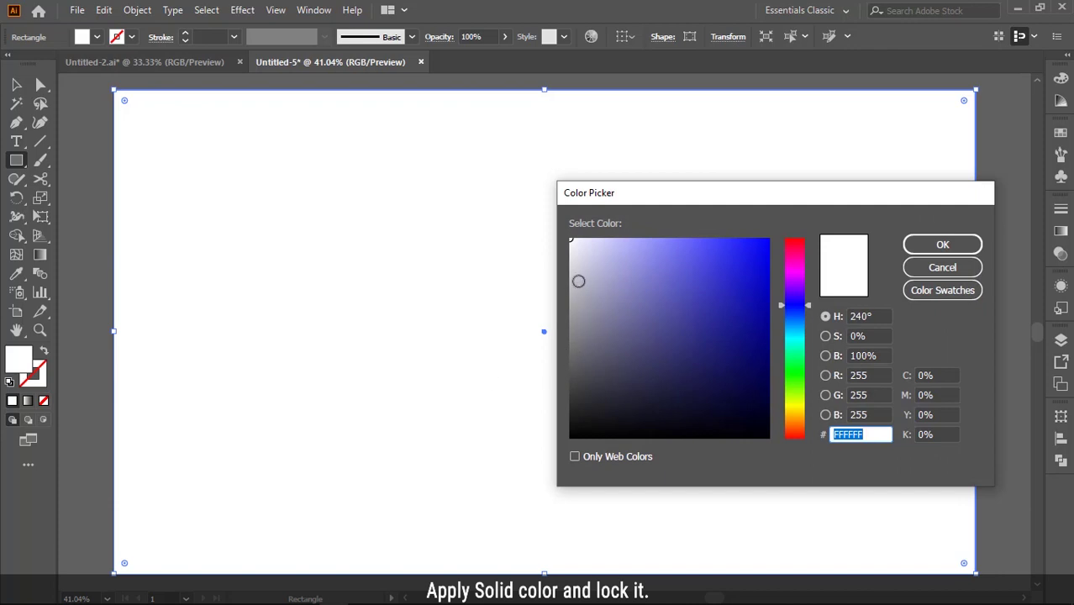
left_click_drag(578, 280, 580, 257)
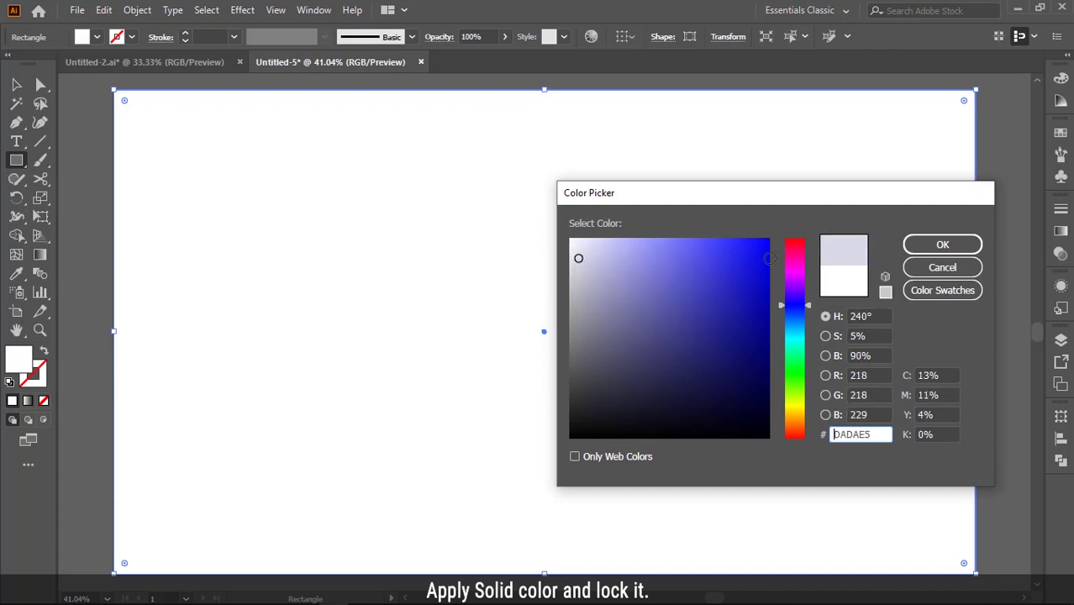
left_click(943, 245)
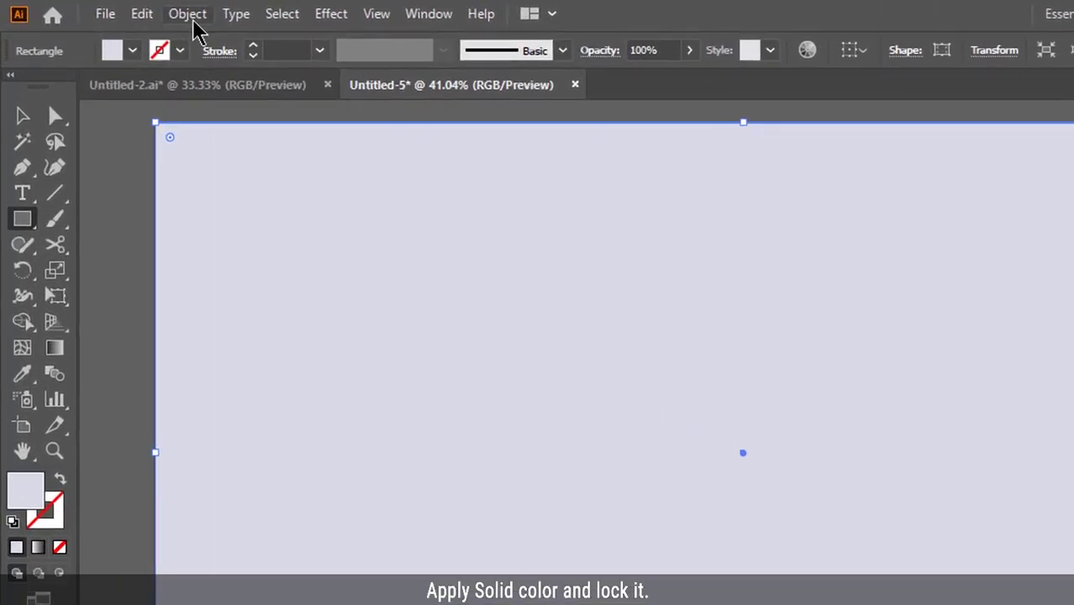
left_click(187, 14)
left_click(518, 168)
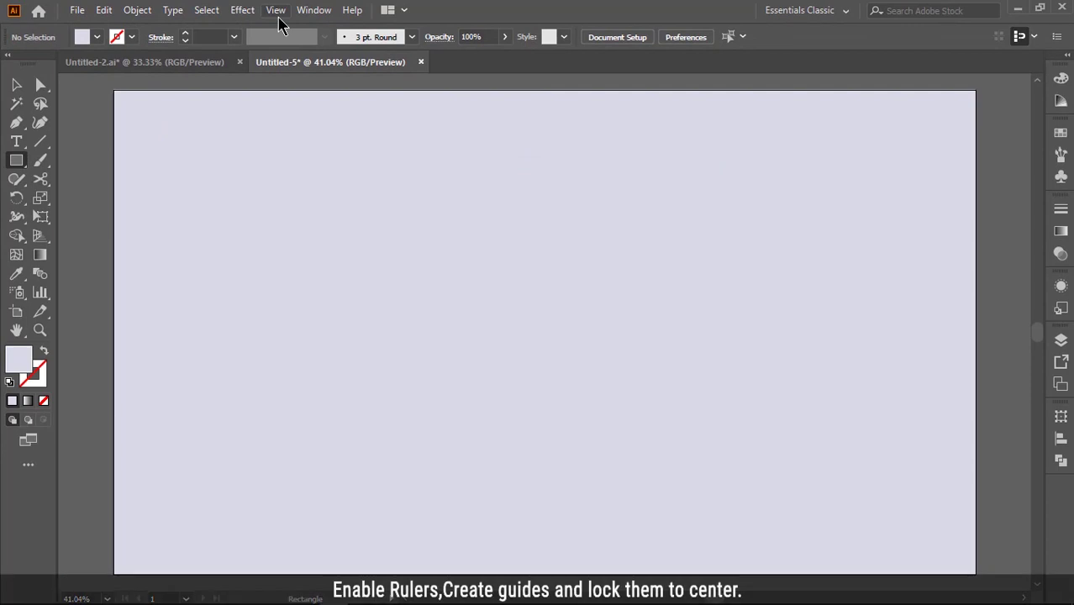
Step: Show rulers and drag a horizontal and a vertical guide onto the artboard
left_click(278, 17)
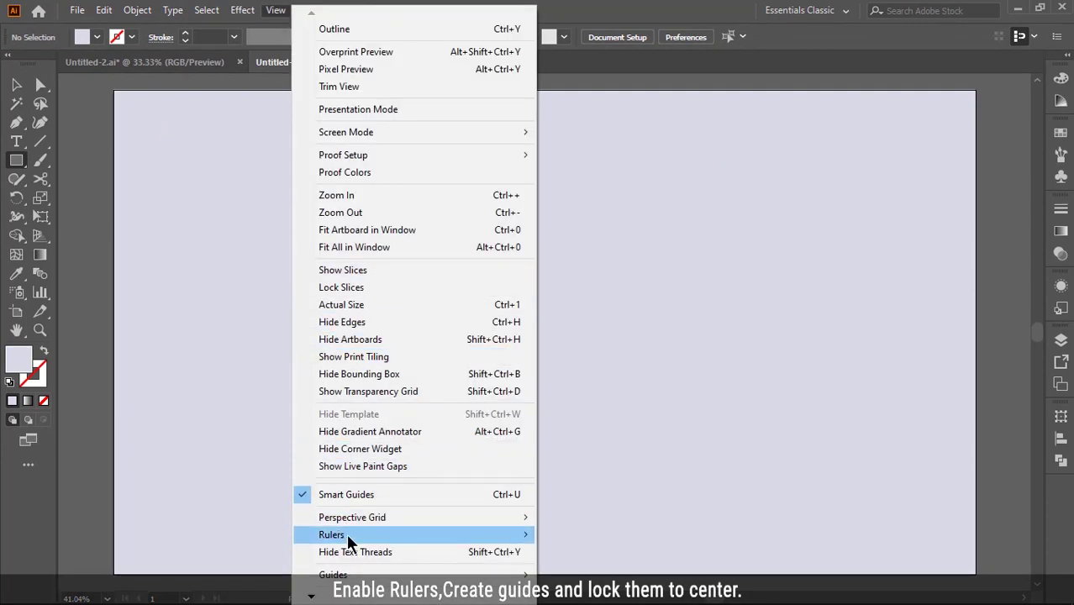
mouse_move(331, 535)
left_click(550, 537)
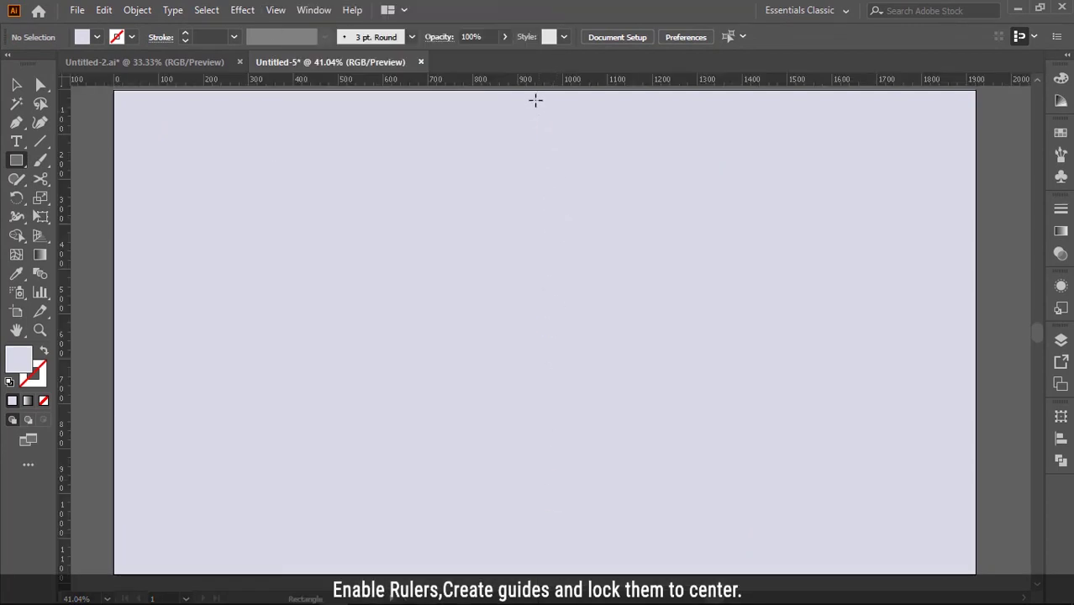
key("v")
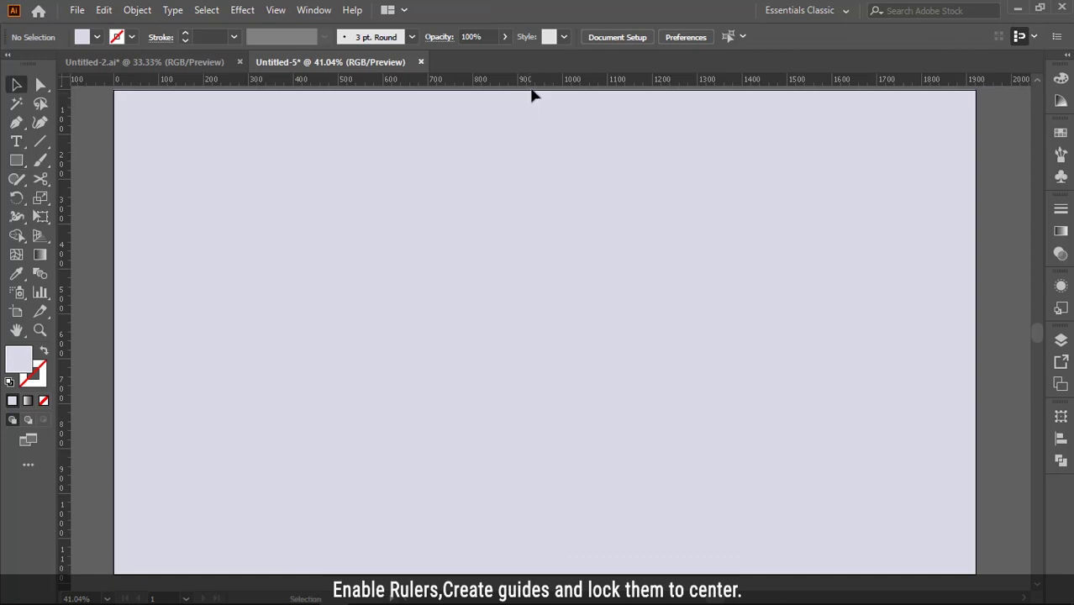
mouse_move(531, 86)
left_mouse_down()
mouse_move(546, 180)
mouse_move(536, 267)
left_mouse_up()
left_click_drag(65, 326, 555, 331)
Step: Unlock the guides and centre the vertical guide horizontally on the artboard
right_click(555, 331)
left_click(605, 468)
left_click(555, 431)
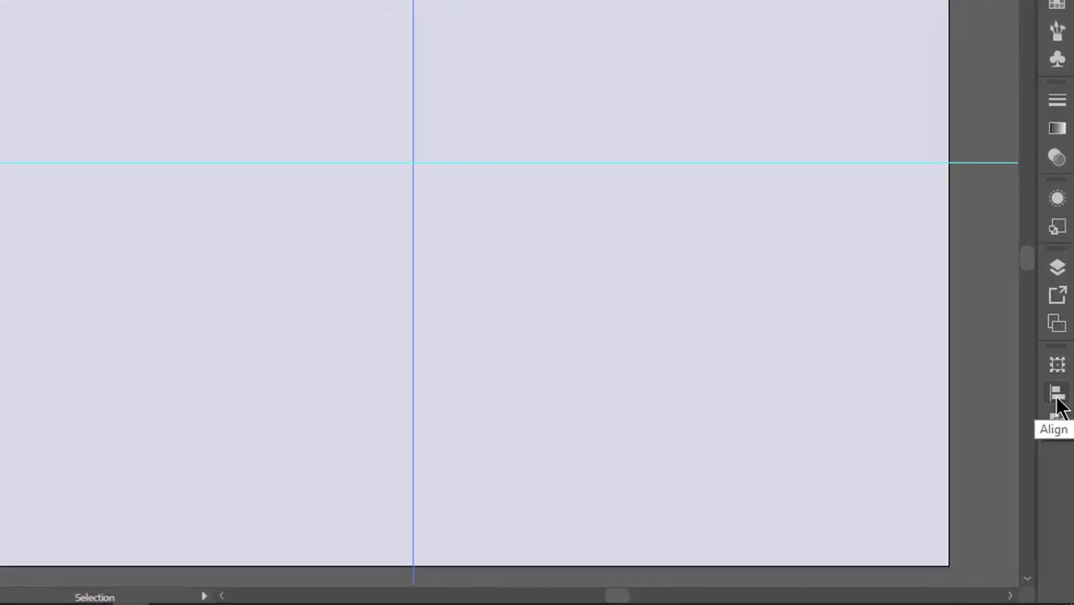
left_click(1061, 437)
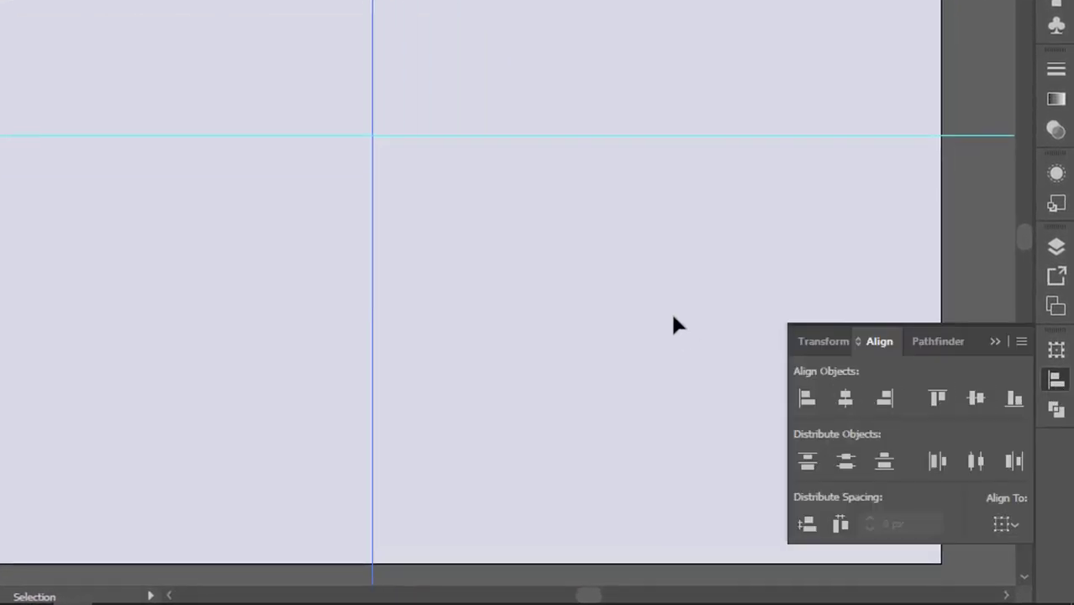
left_click(1005, 524)
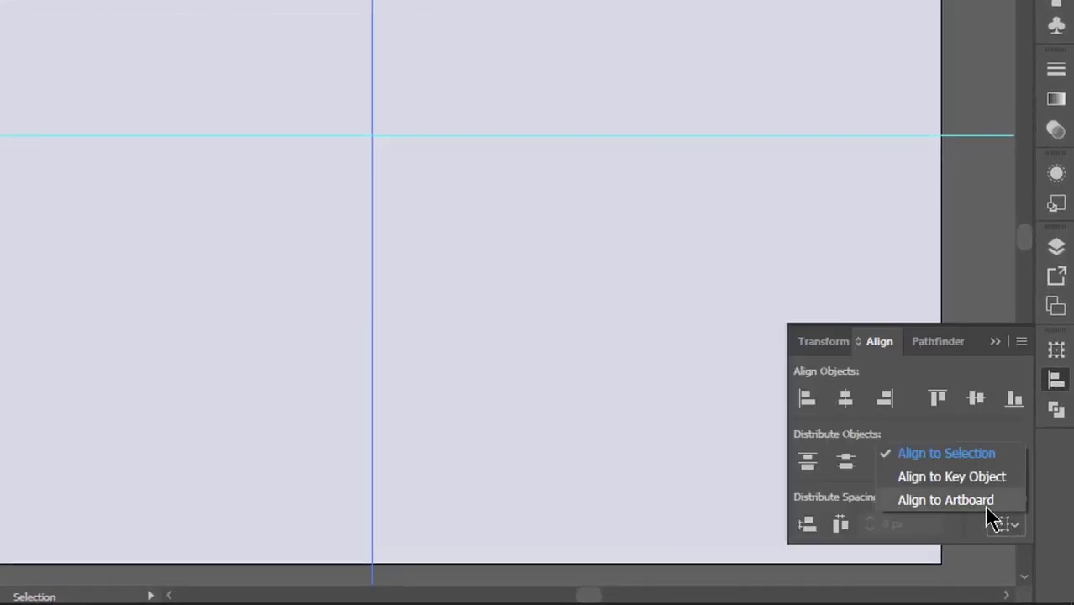
left_click(983, 503)
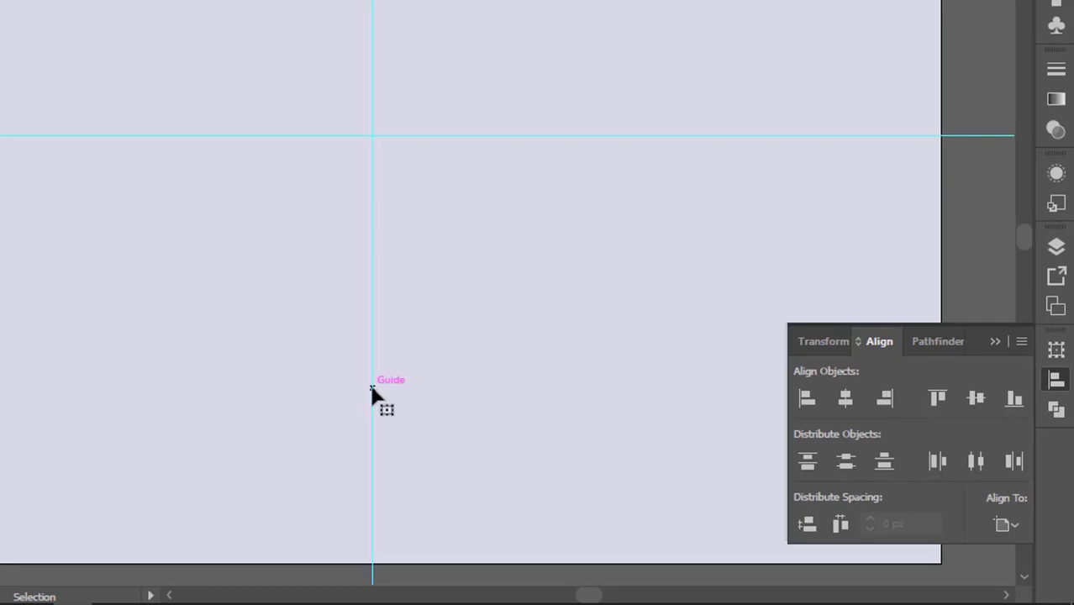
left_click(844, 399)
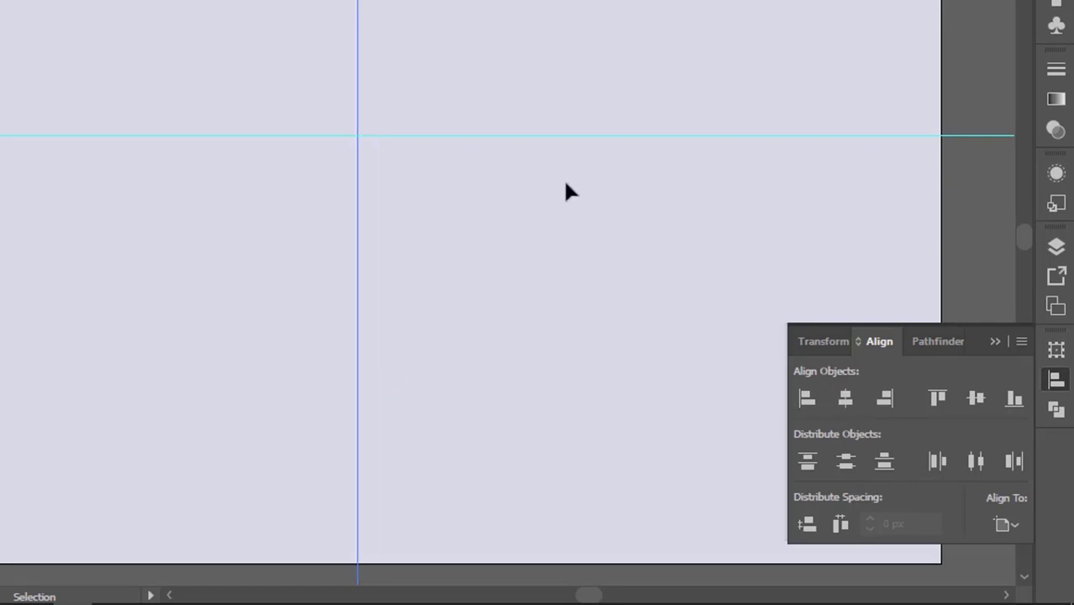
Step: Centre the horizontal guide vertically on the artboard and lock the guides
left_click(537, 136)
left_click(976, 400)
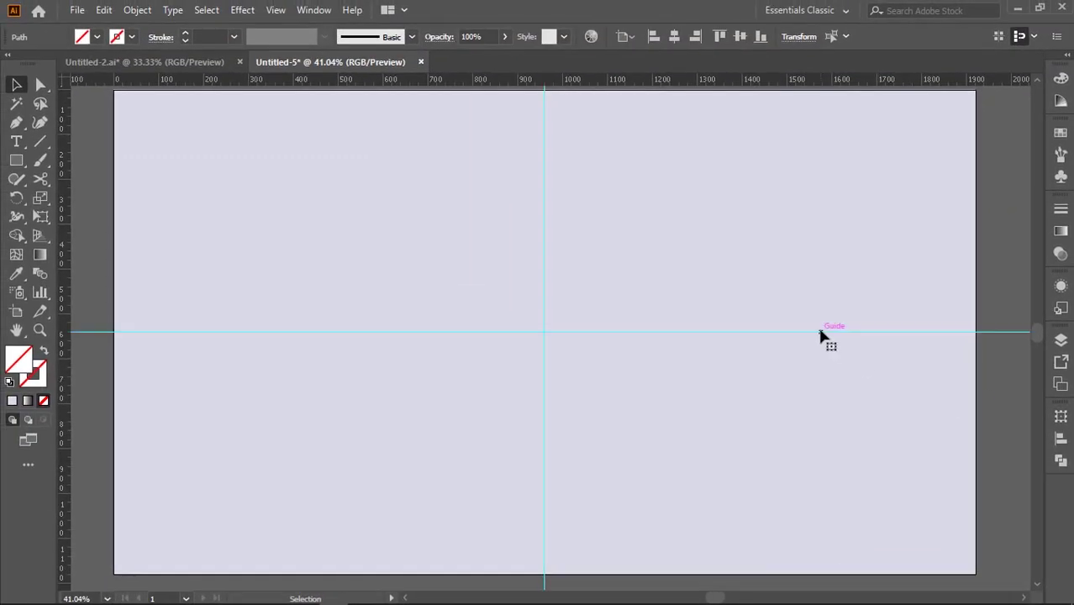
right_click(821, 332)
left_click(872, 466)
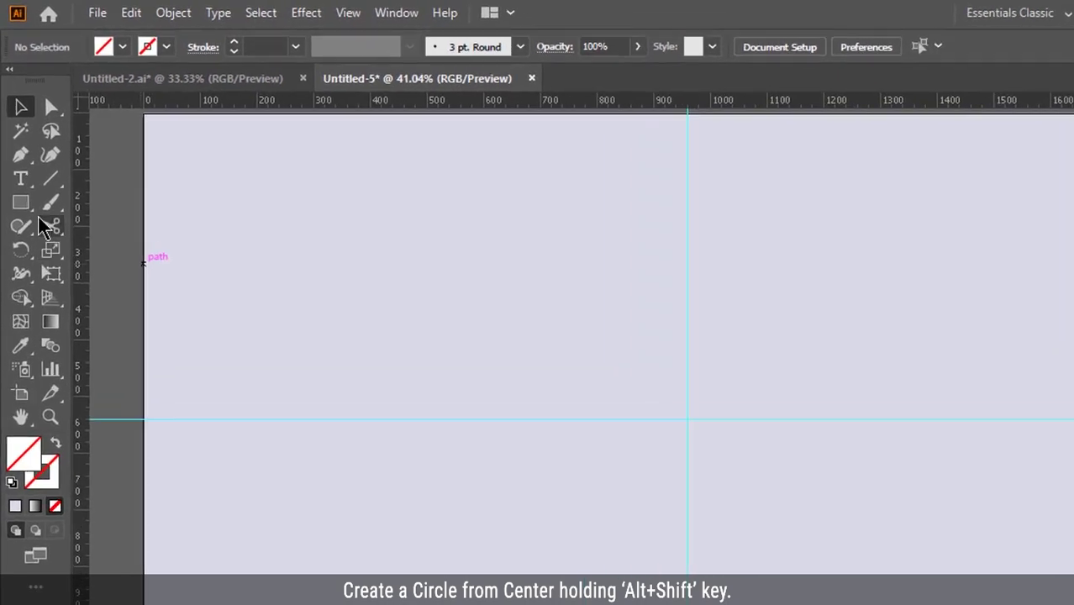
Step: Draw a large circle centred on the guide crossing, filled dark grey 444449
left_click(32, 215)
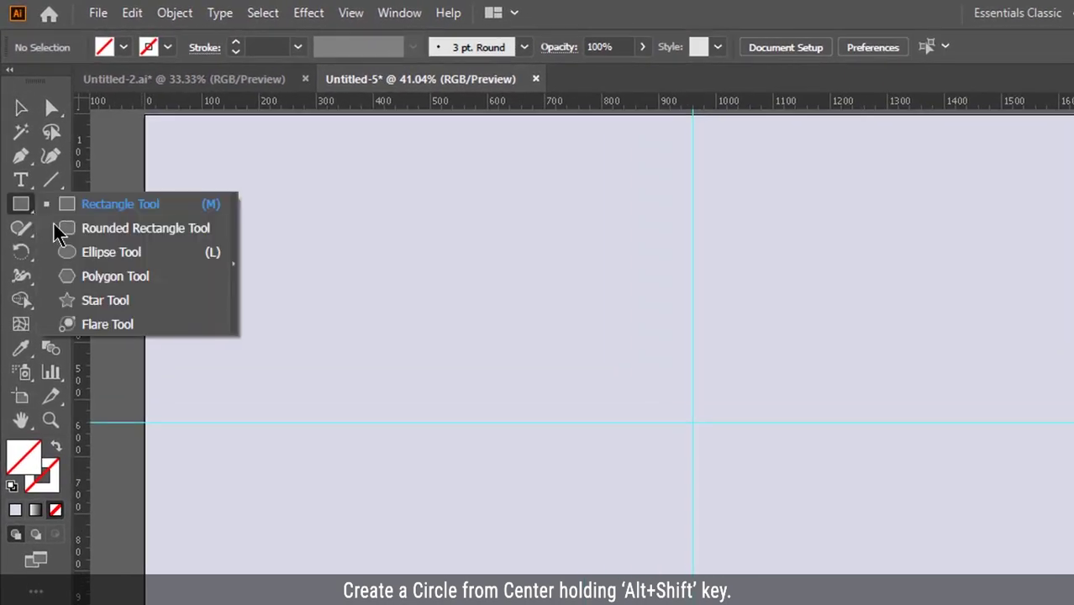
left_click(85, 259)
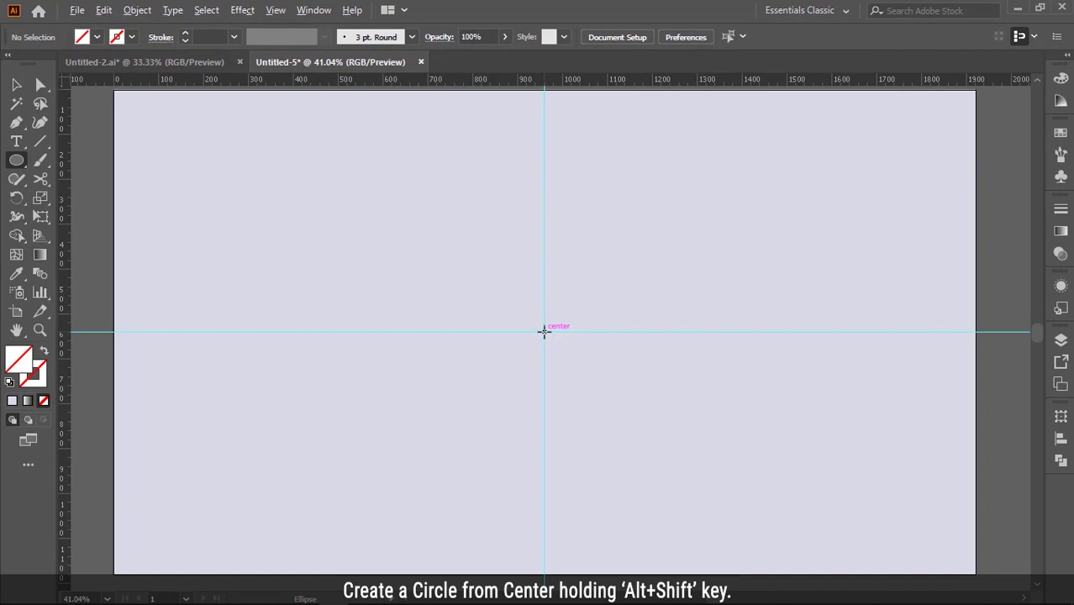
left_click_drag(544, 331, 714, 447)
double_click(40, 372)
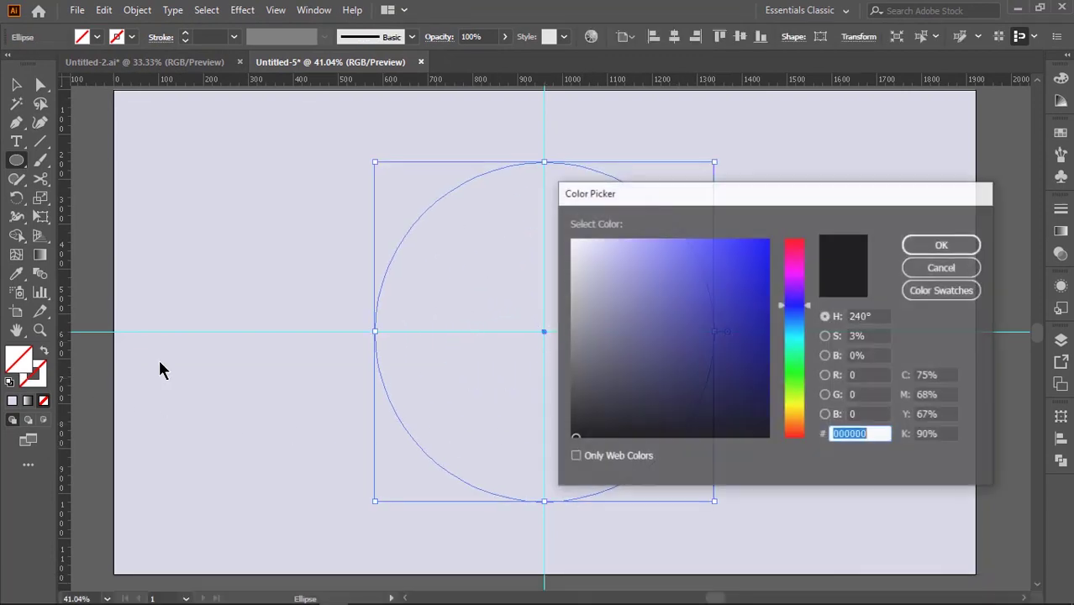
left_click(574, 348)
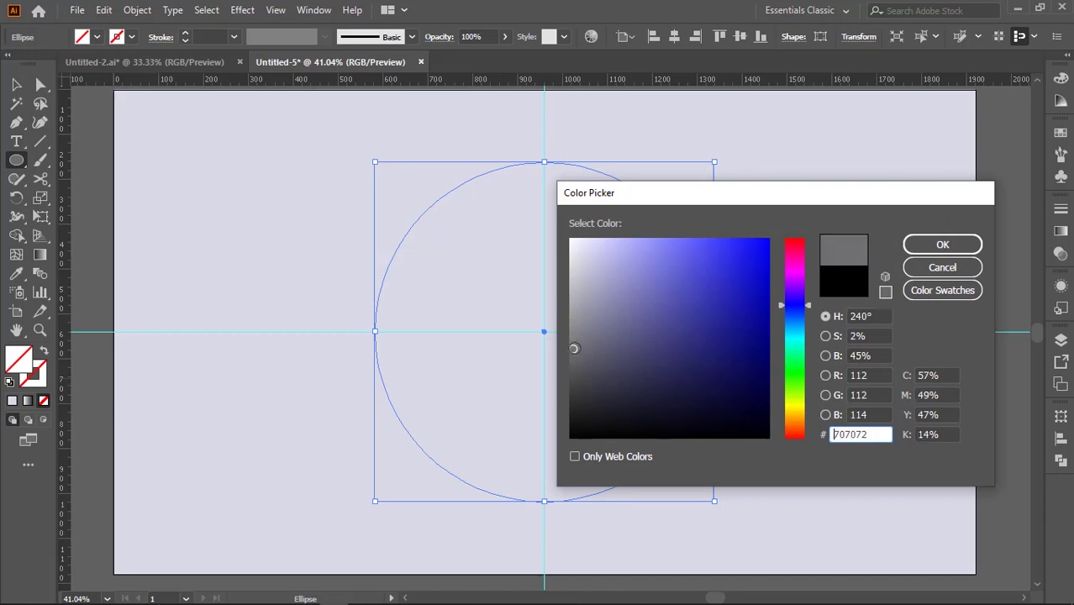
left_click(583, 380)
left_click(942, 244)
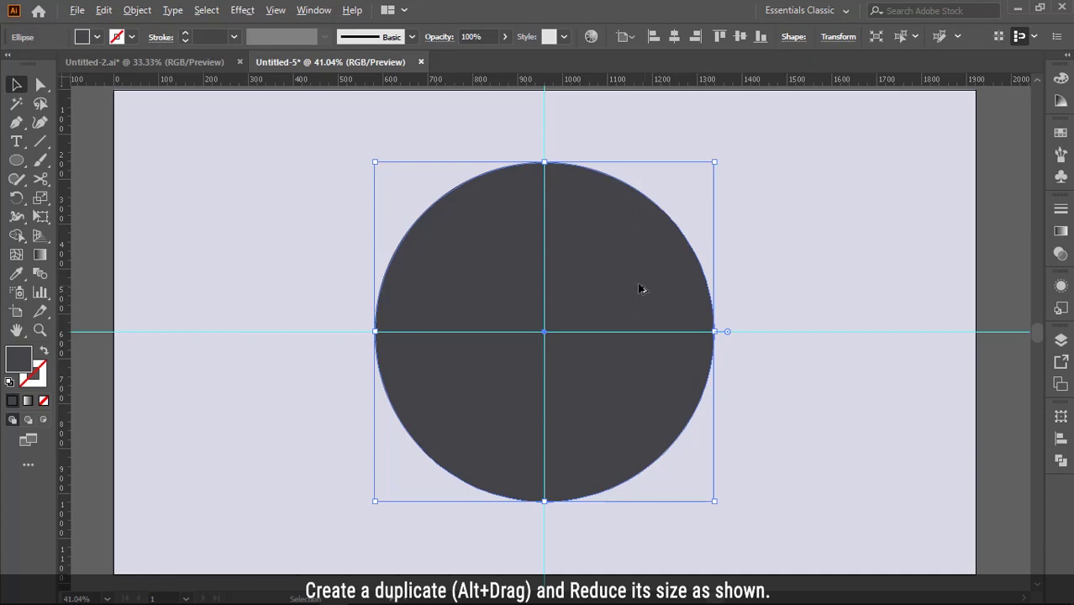
Step: Duplicate the circle, fill it 29292D, move it back and scale it to 512 px
left_click_drag(639, 289, 844, 278)
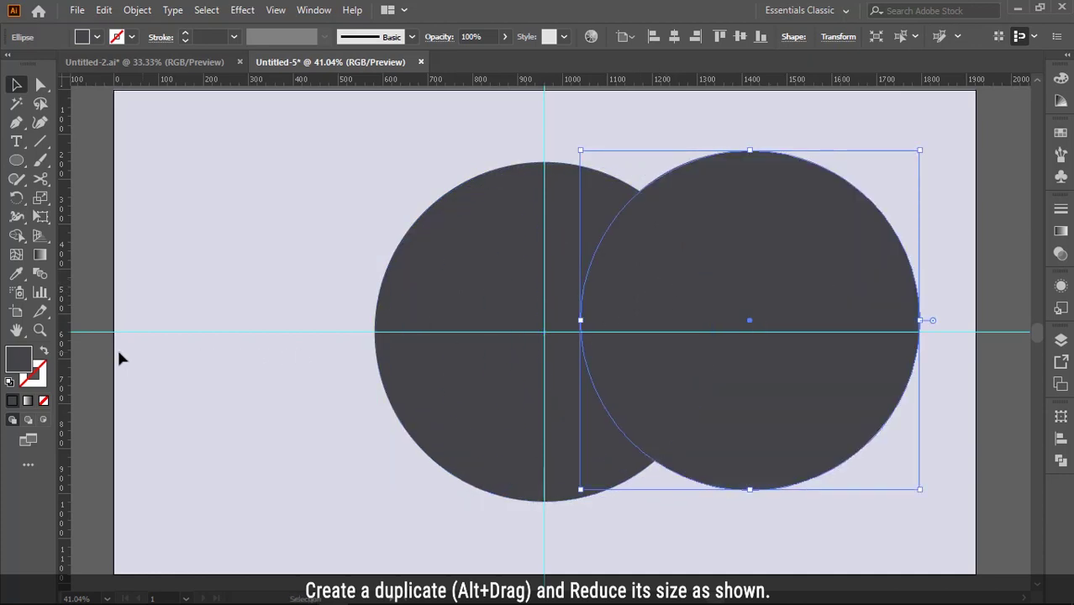
double_click(25, 361)
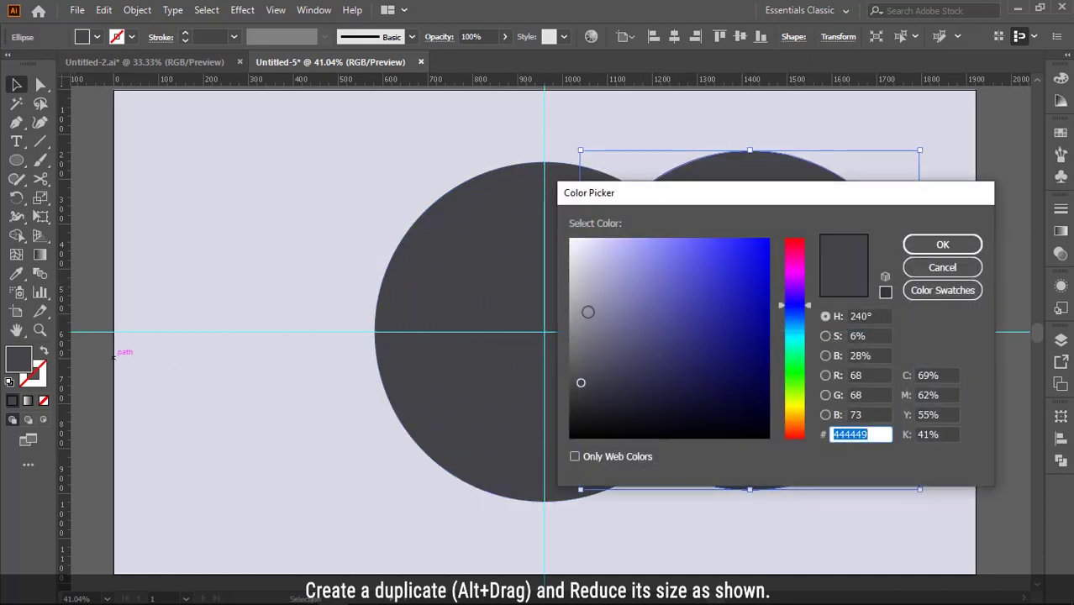
left_click(589, 403)
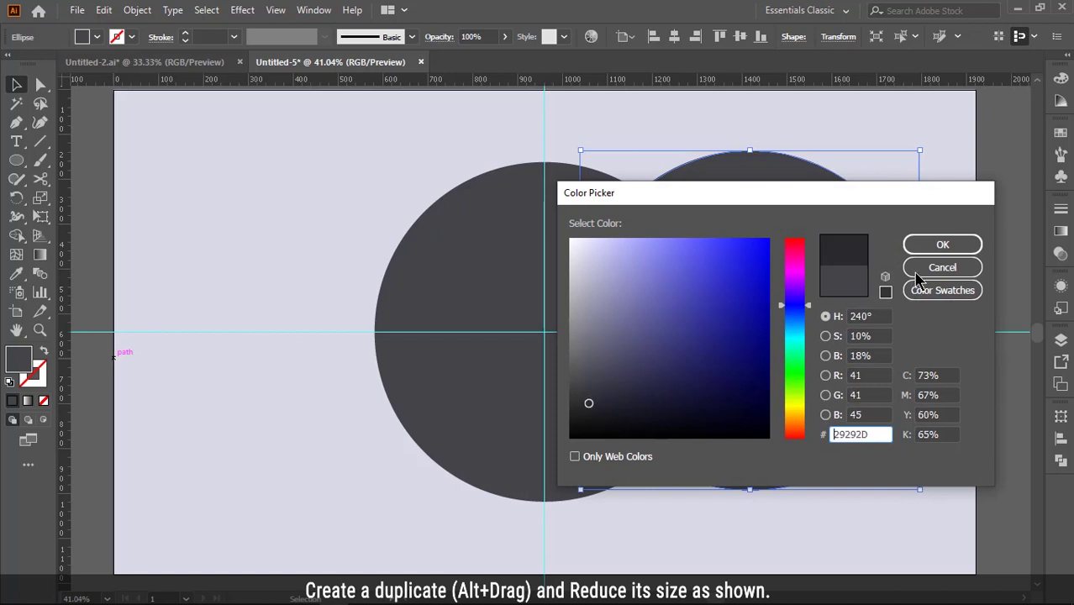
left_click(942, 245)
left_click_drag(838, 269, 635, 284)
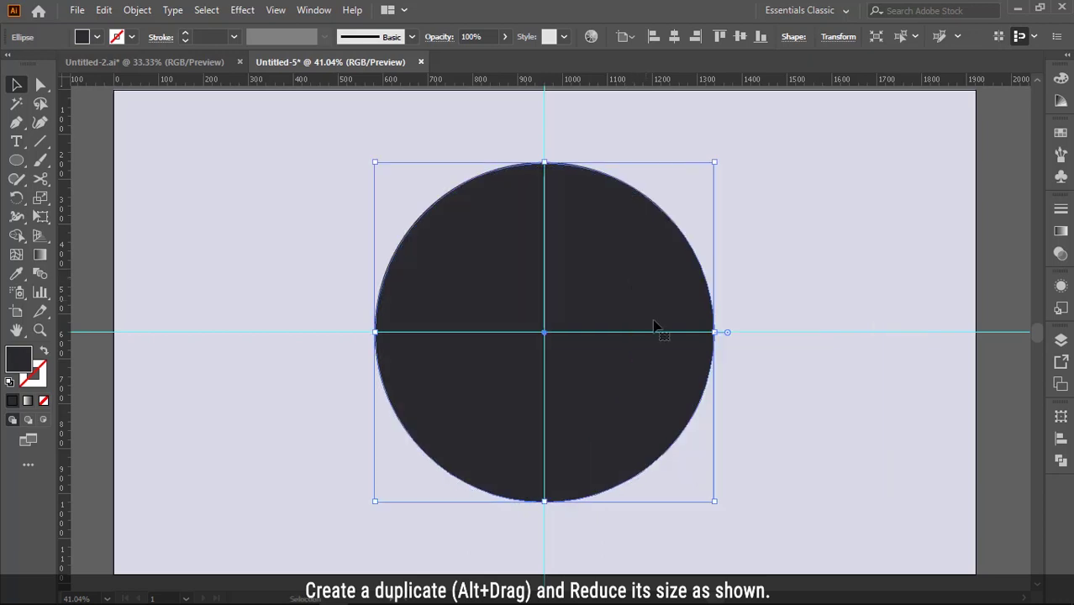
left_click_drag(714, 502, 663, 448)
Step: Select both circles and apply Pathfinder Minus Front to leave a dark ring
left_click(756, 279)
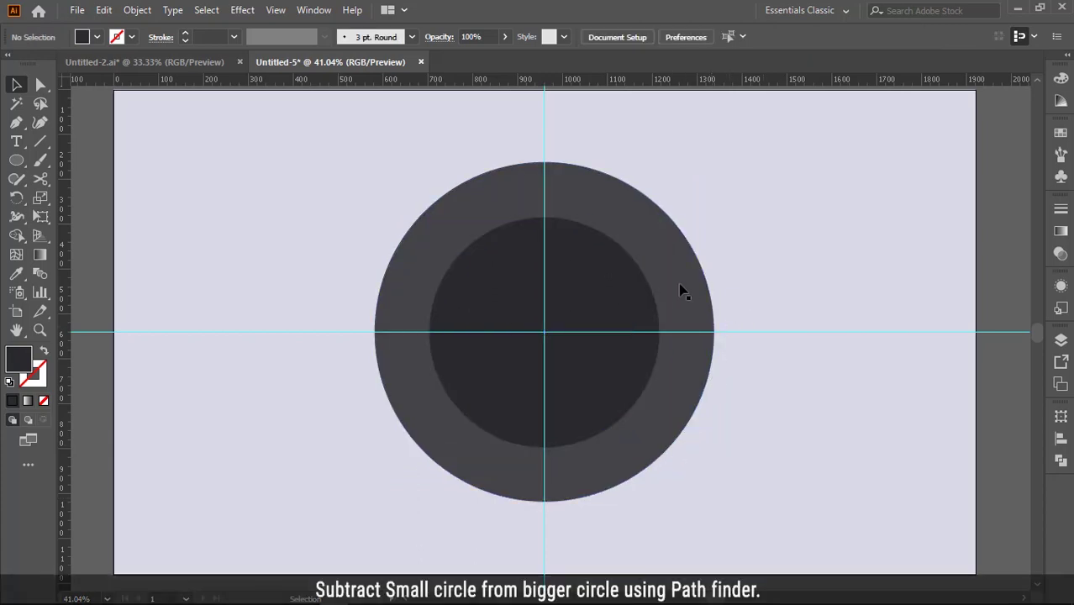
left_click(677, 280)
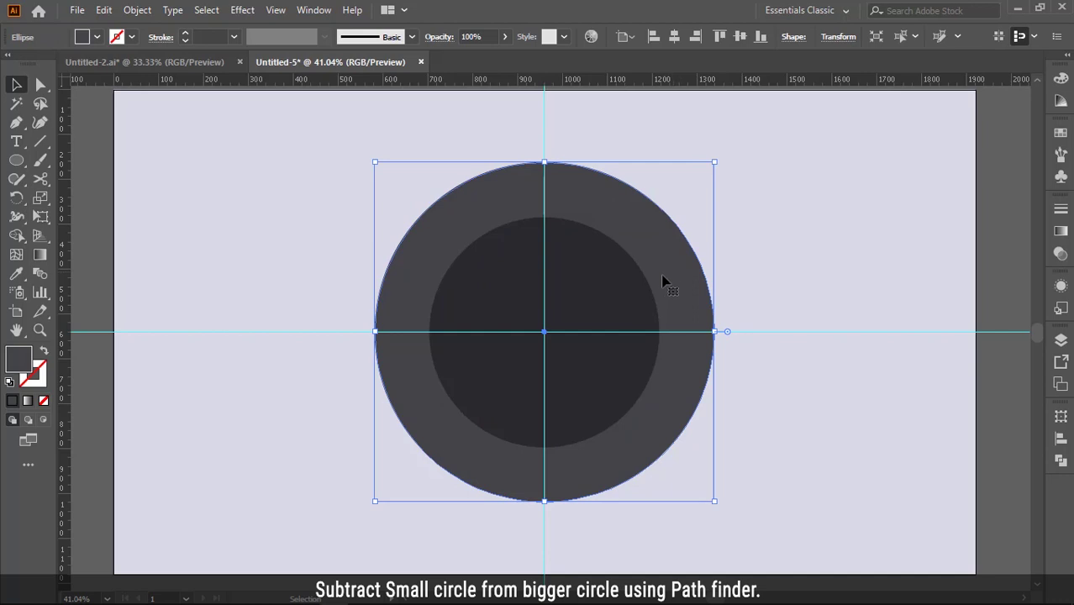
left_click(613, 286, "shift")
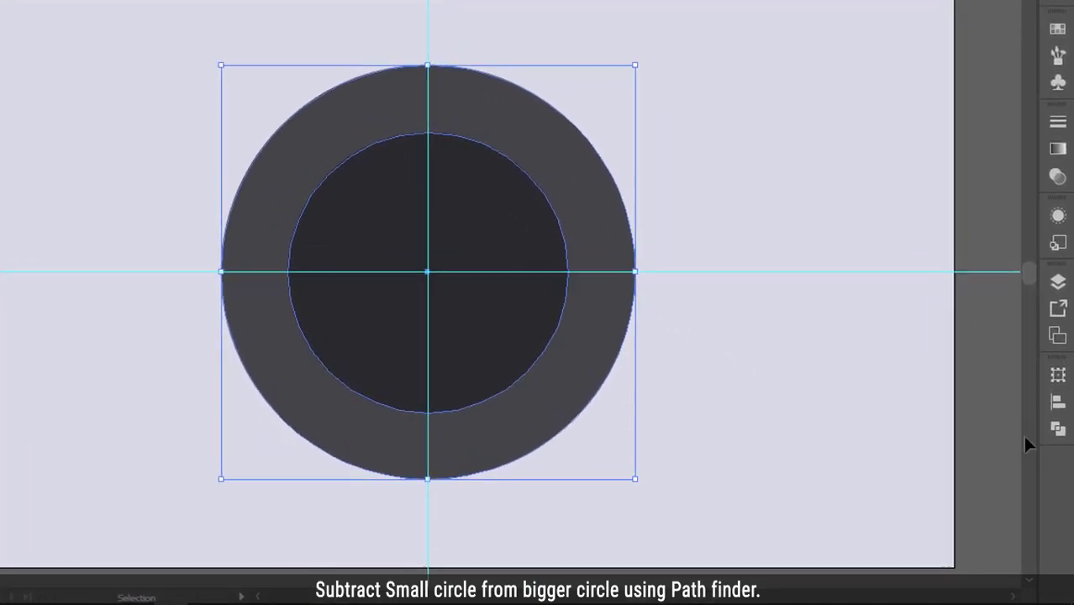
left_click(1057, 428)
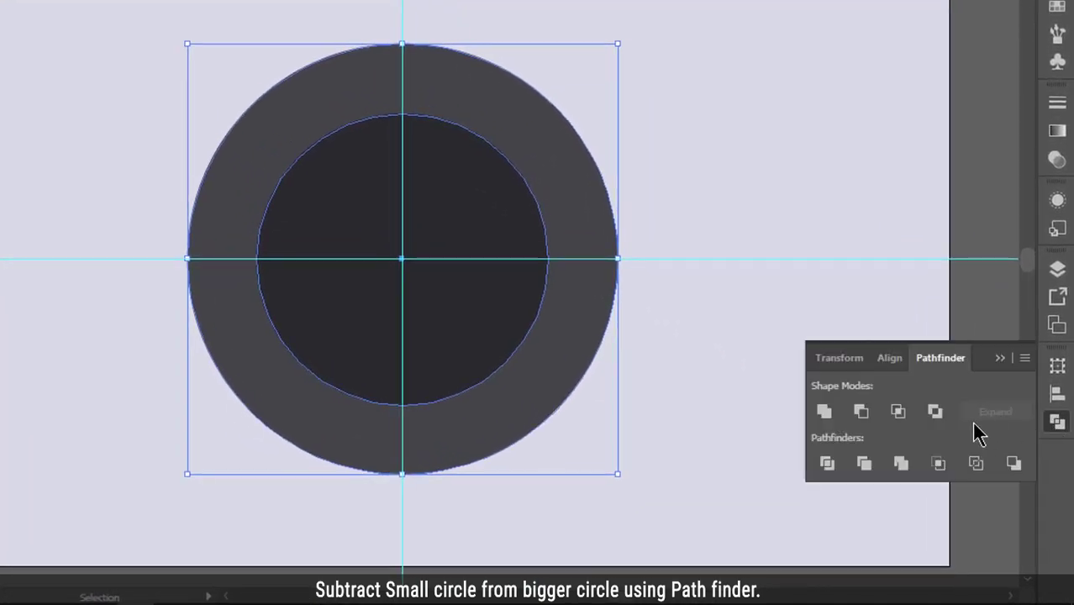
left_click(868, 413)
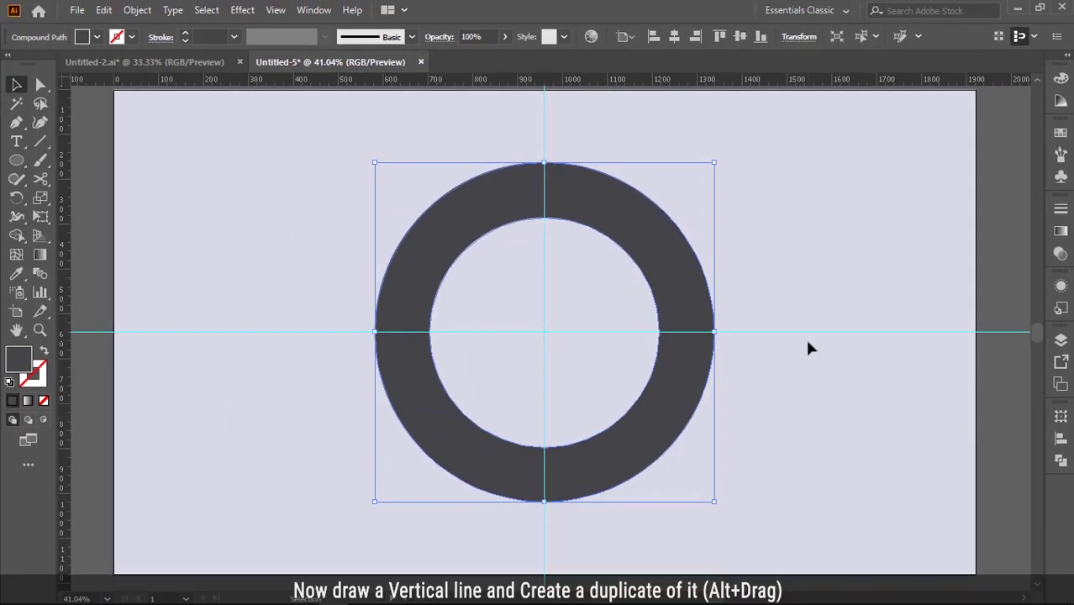
left_click(809, 338)
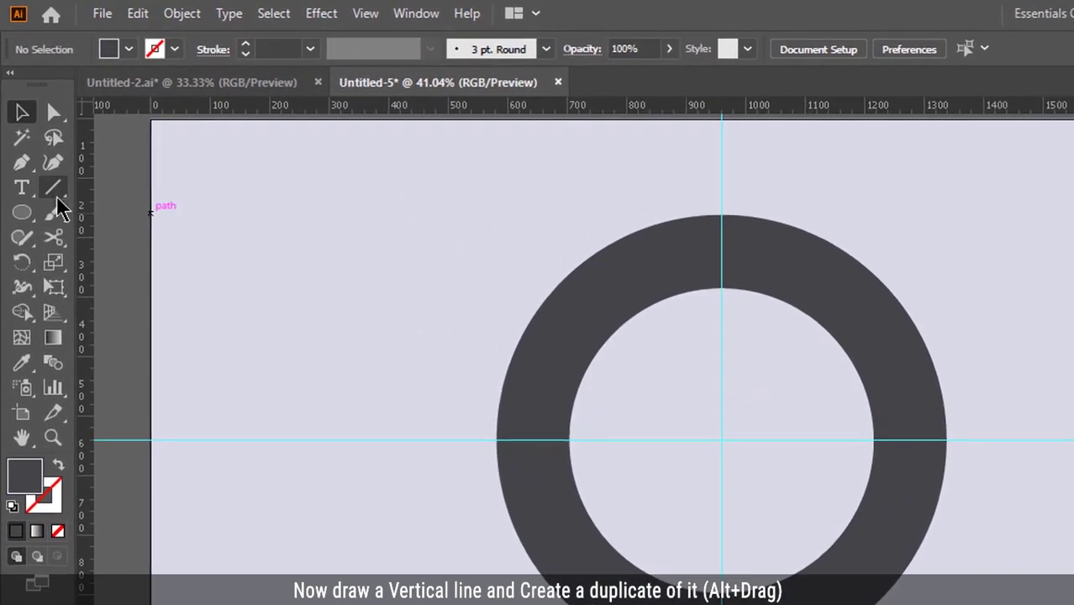
Step: Draw a vertical line down the guide to the ring's centre with a 2 pt stroke
left_click(52, 190)
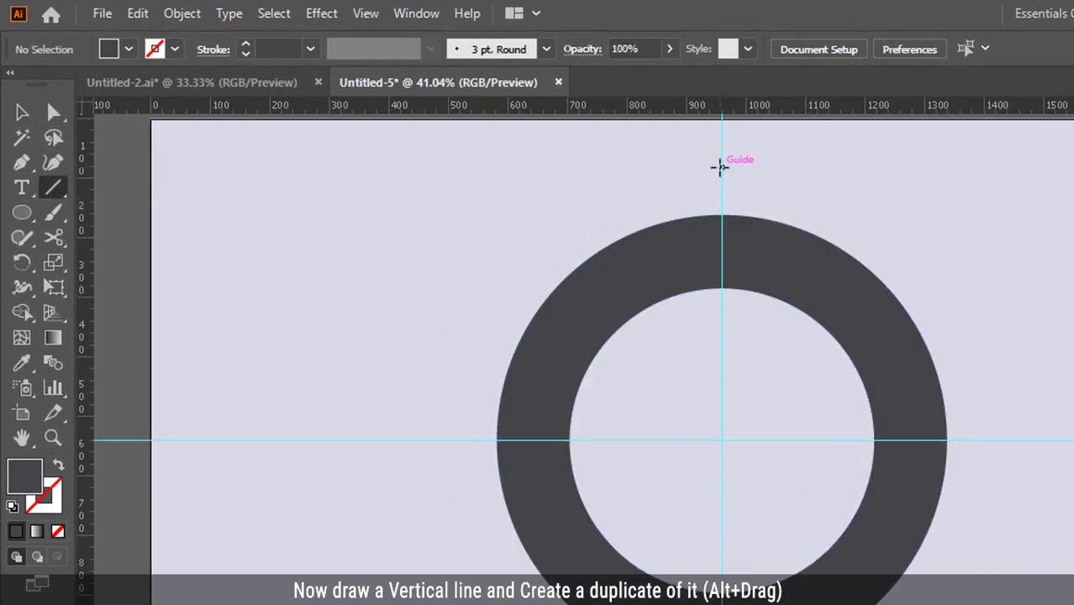
left_click_drag(722, 201, 723, 254)
left_click_drag(547, 192, 543, 332)
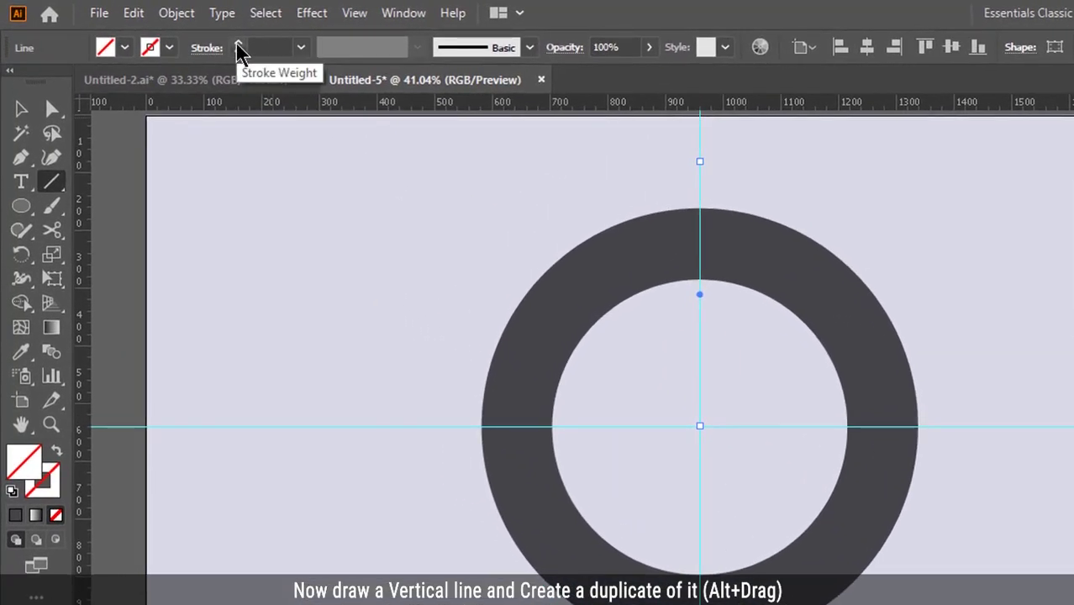
left_click(239, 45)
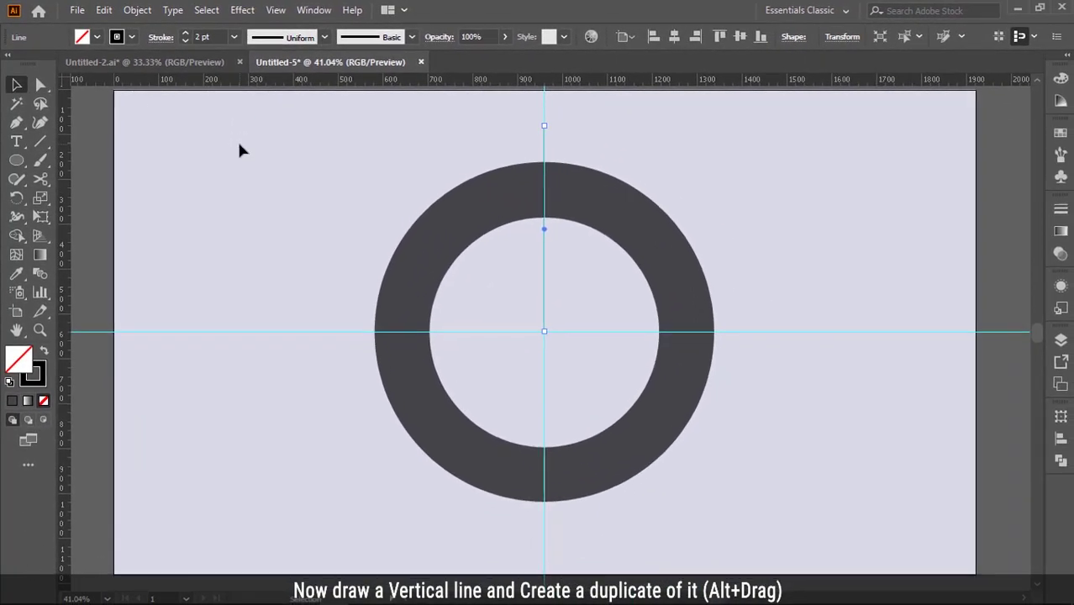
Step: Alt-drag a copy of the vertical line to the right of the ring
key("v")
left_click(244, 150)
left_click(545, 155)
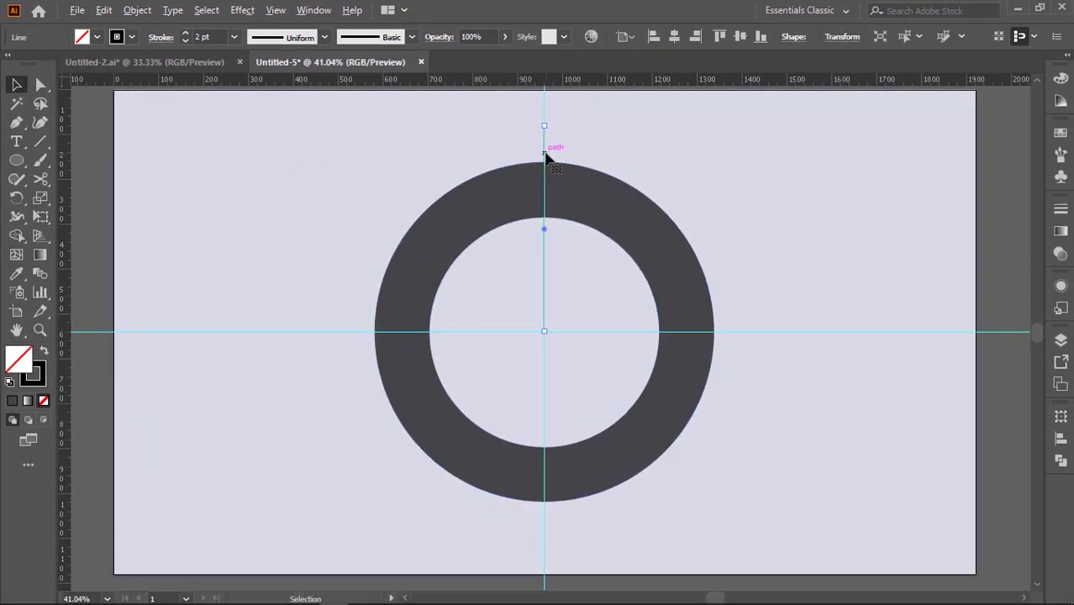
left_click_drag(545, 158, 769, 160)
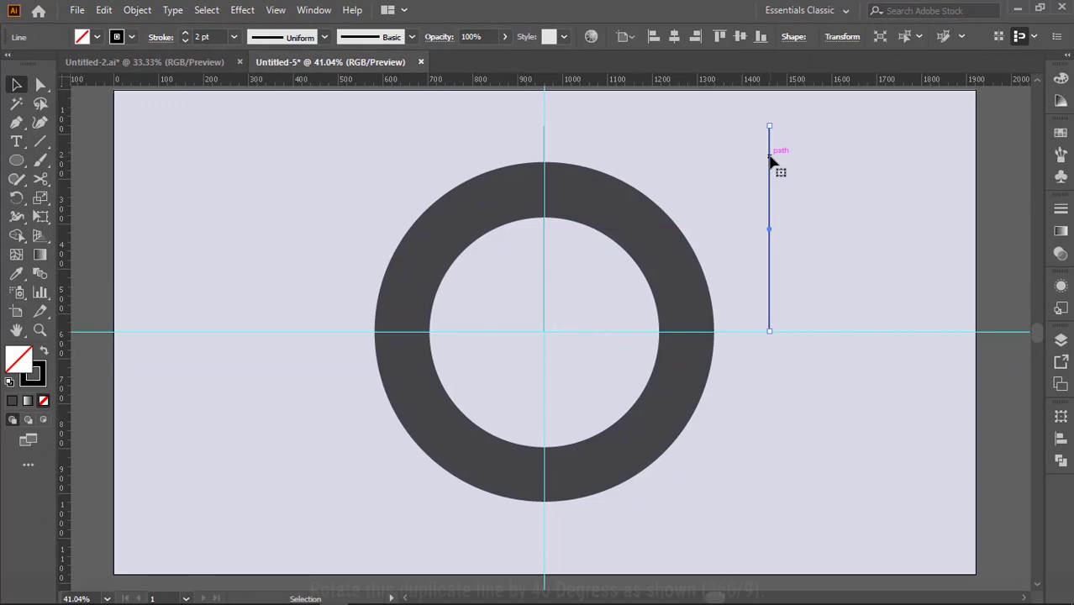
Step: Rotate the duplicate line by 360/9 (40°) using Transform > Rotate
right_click(771, 158)
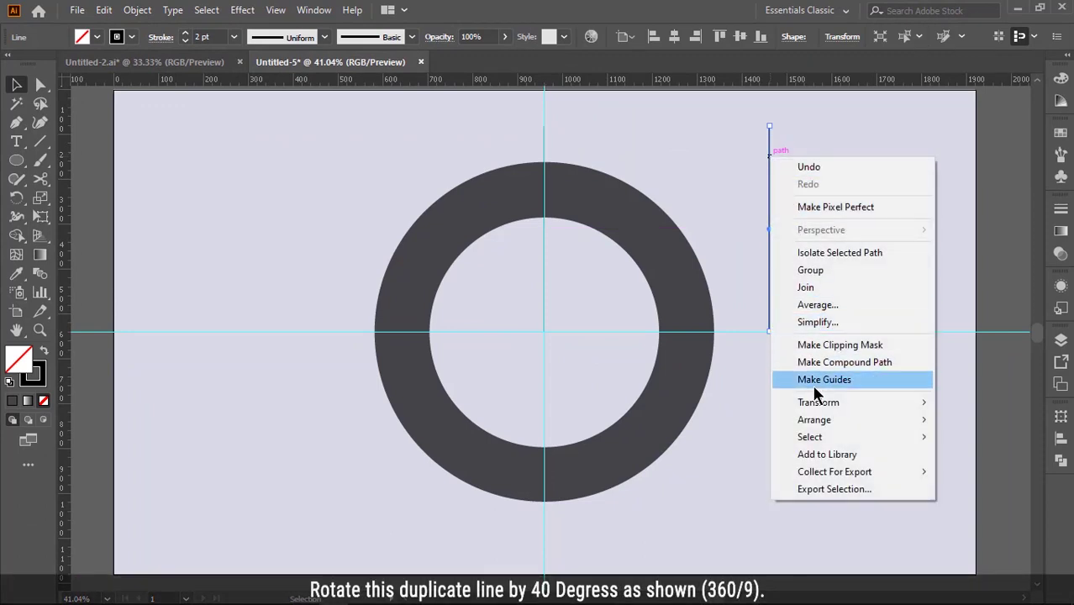
mouse_move(818, 403)
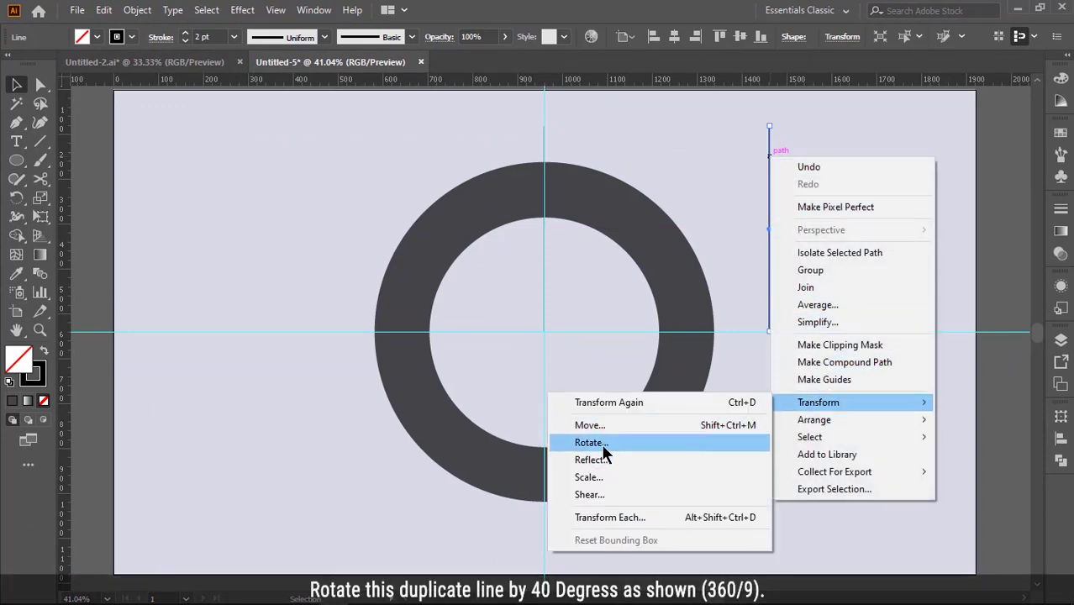
left_click(591, 443)
left_click_drag(902, 240, 933, 281)
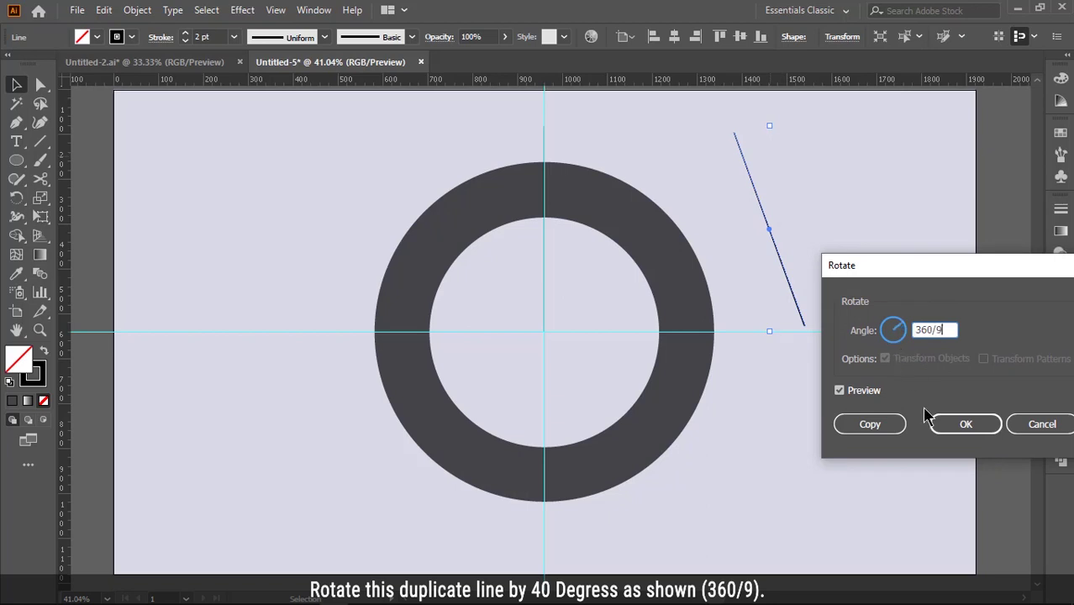
left_click(952, 429)
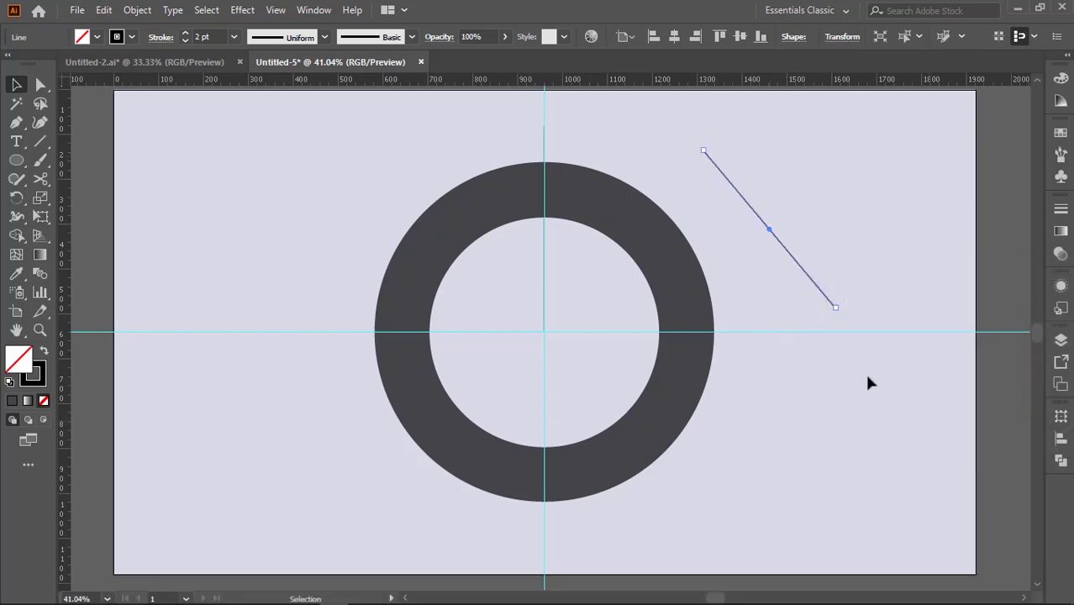
Step: Reflect the 40° line vertically and move it to start at the ring's centre
right_click(817, 290)
mouse_move(864, 507)
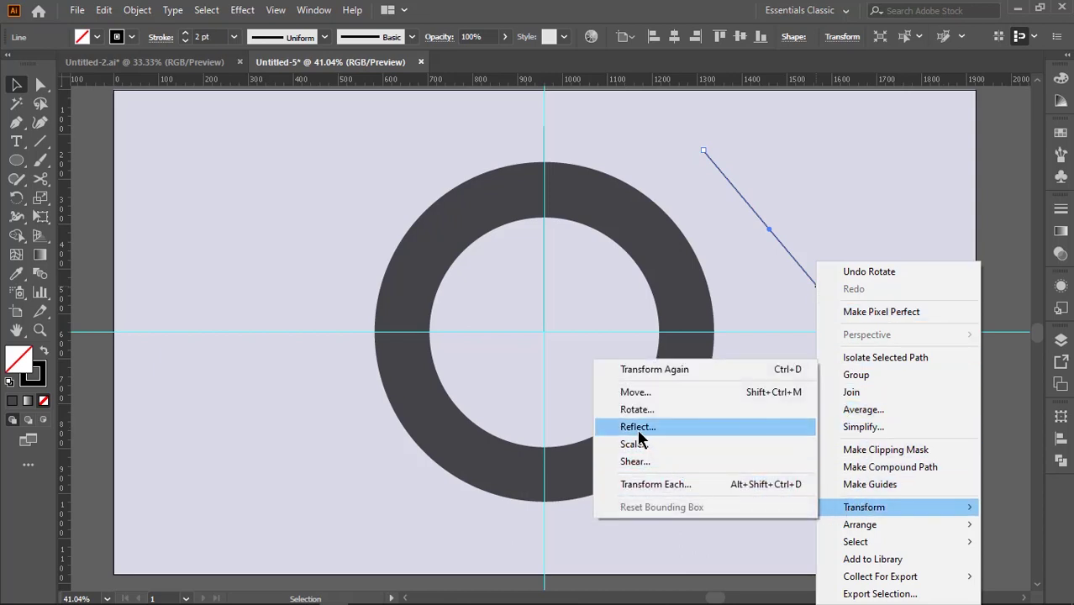
left_click(637, 428)
left_click_drag(847, 240, 880, 239)
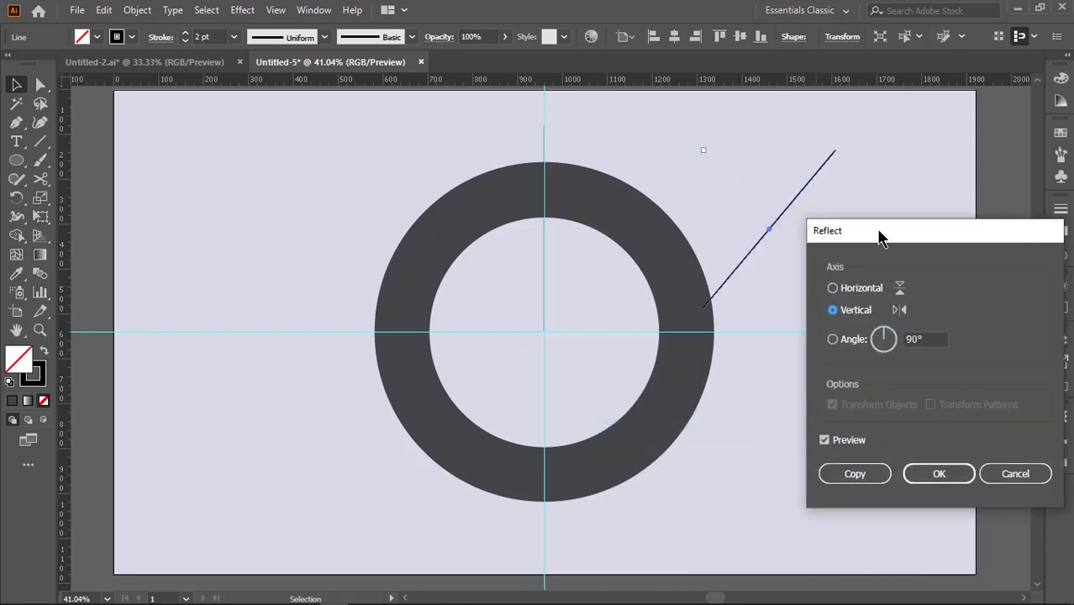
left_click(933, 474)
mouse_move(754, 256)
left_mouse_down()
mouse_move(593, 284)
mouse_move(598, 217)
left_mouse_up()
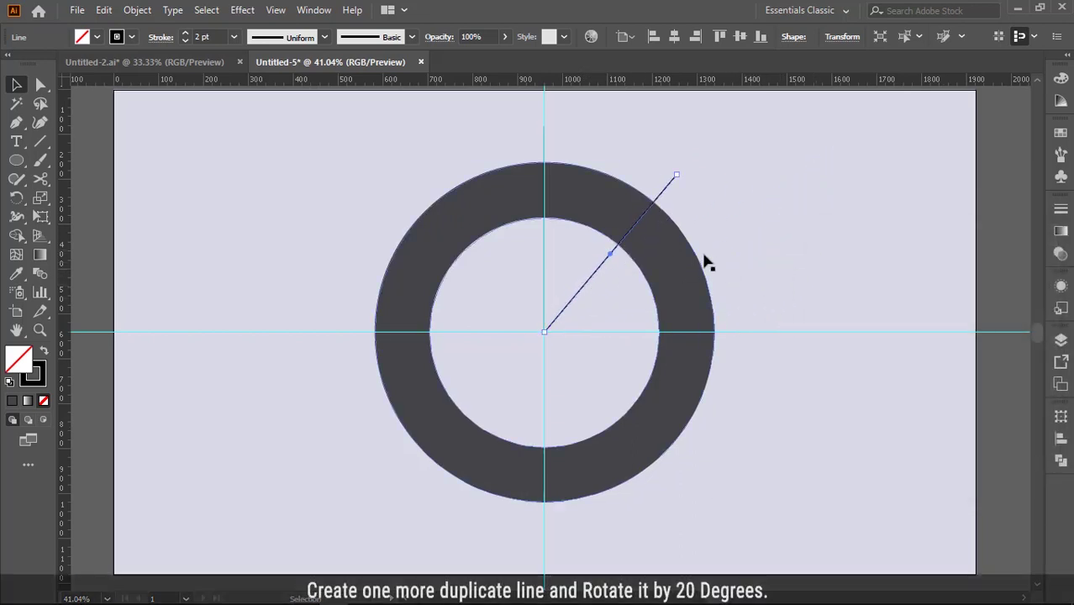
left_click(769, 220)
Step: Copy the tilted line, rotate the copy 20°, and move it to the ring's centre
left_click(671, 191)
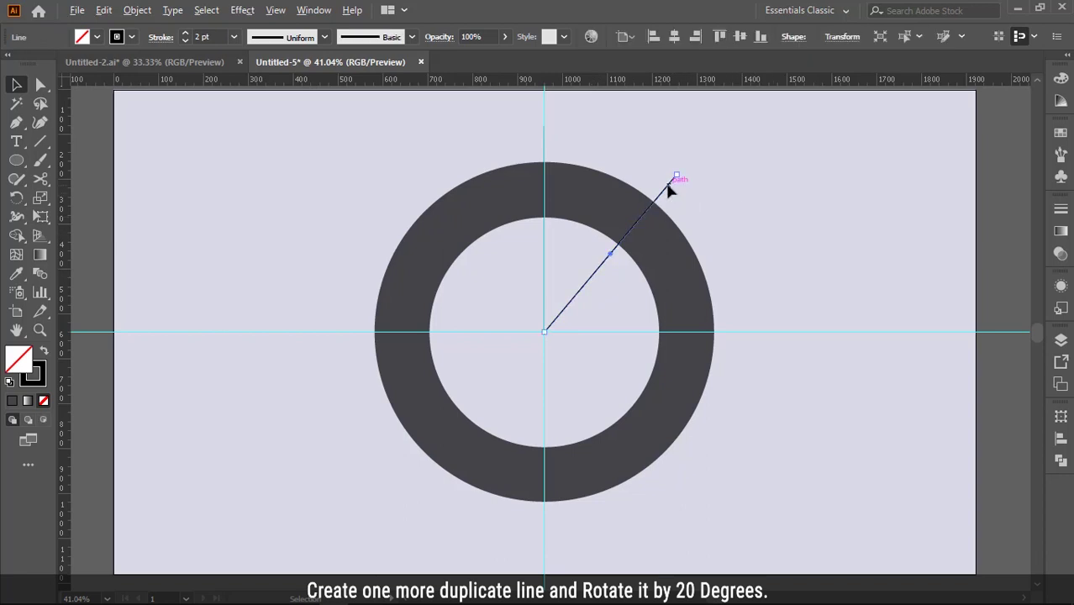
left_click_drag(672, 191, 790, 215, "alt")
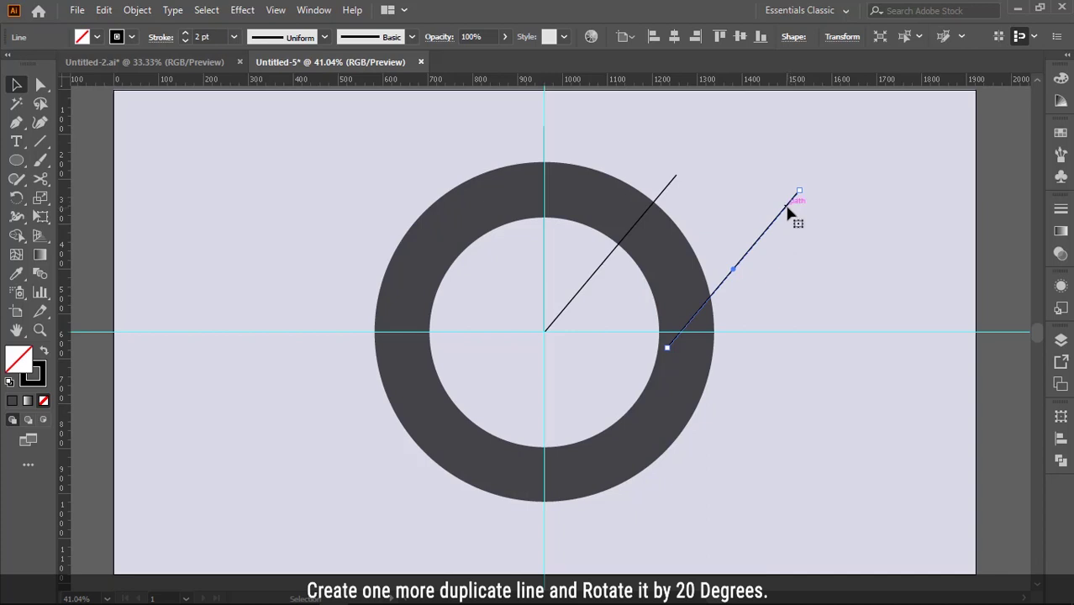
right_click(789, 212)
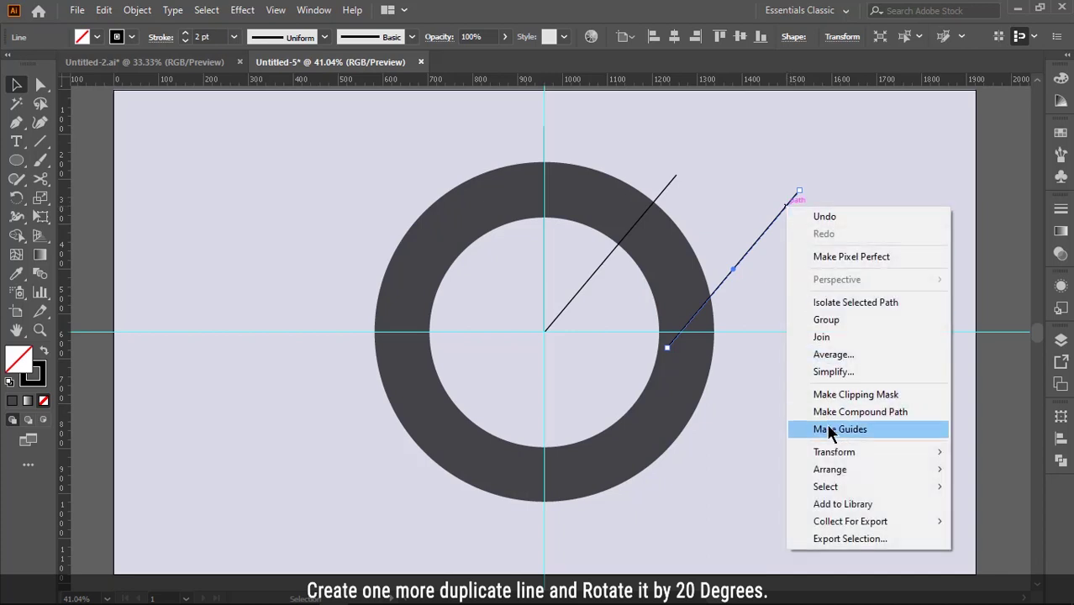
left_click(833, 454)
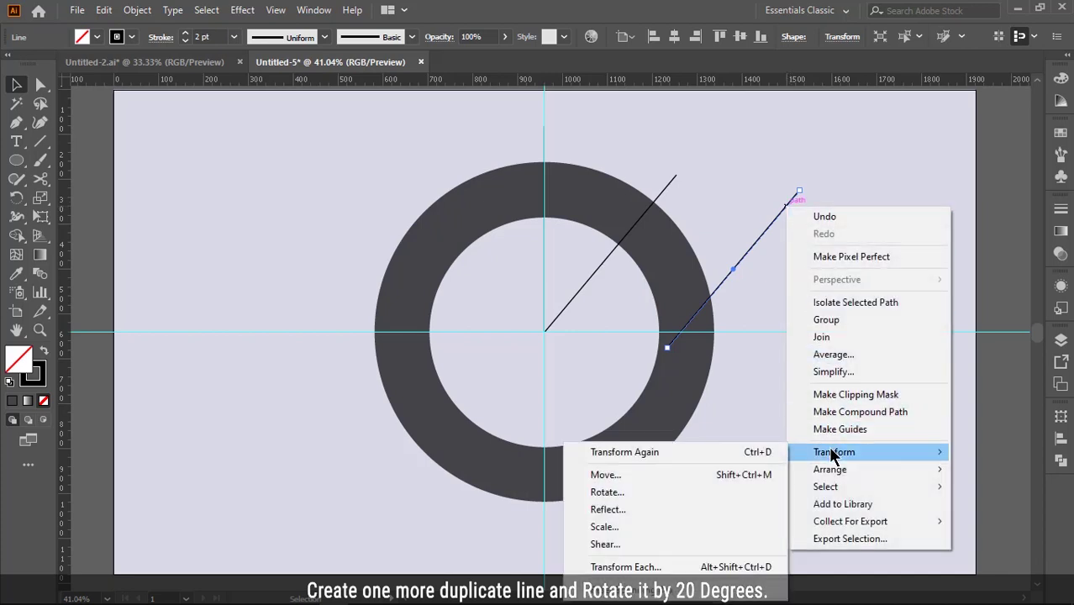
left_click(611, 492)
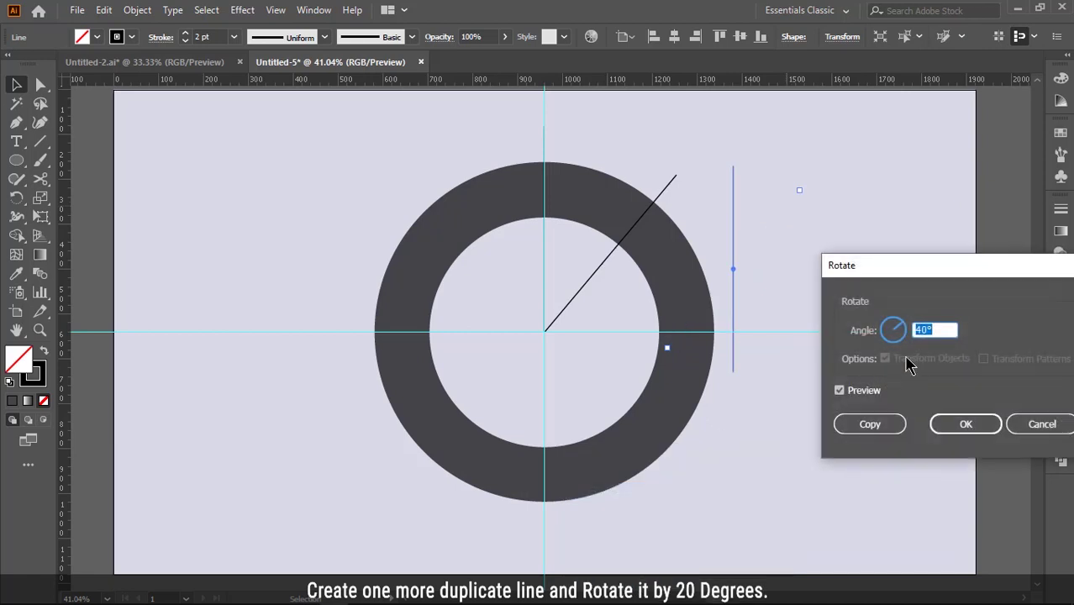
left_click(962, 423)
left_click_drag(751, 235, 595, 201)
left_click(673, 147)
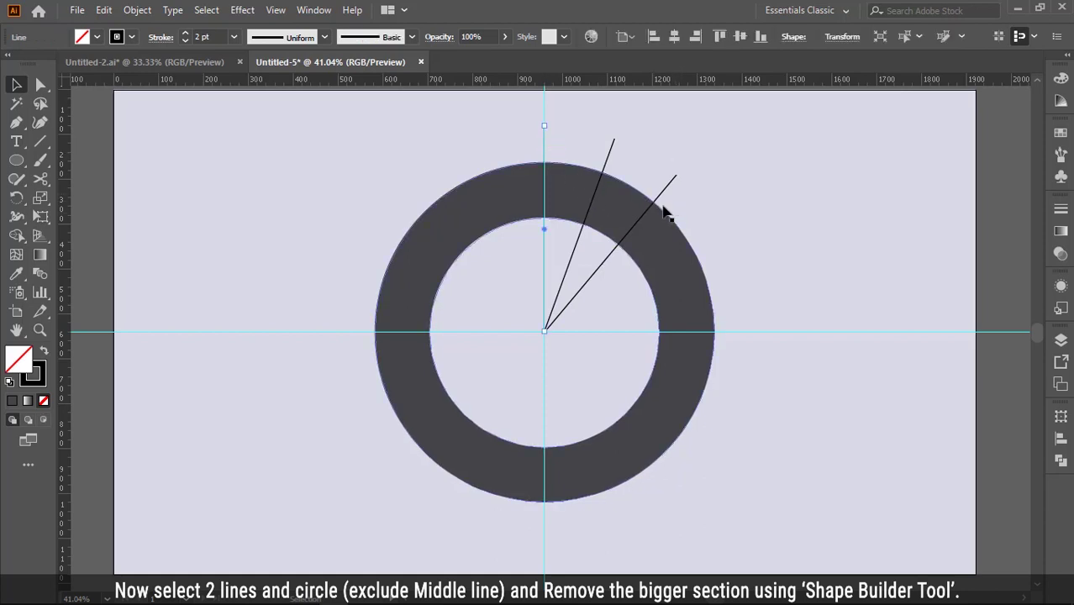
Step: Select both lines and the ring, then Alt-click away the large ring region with Shape Builder
left_click(668, 192)
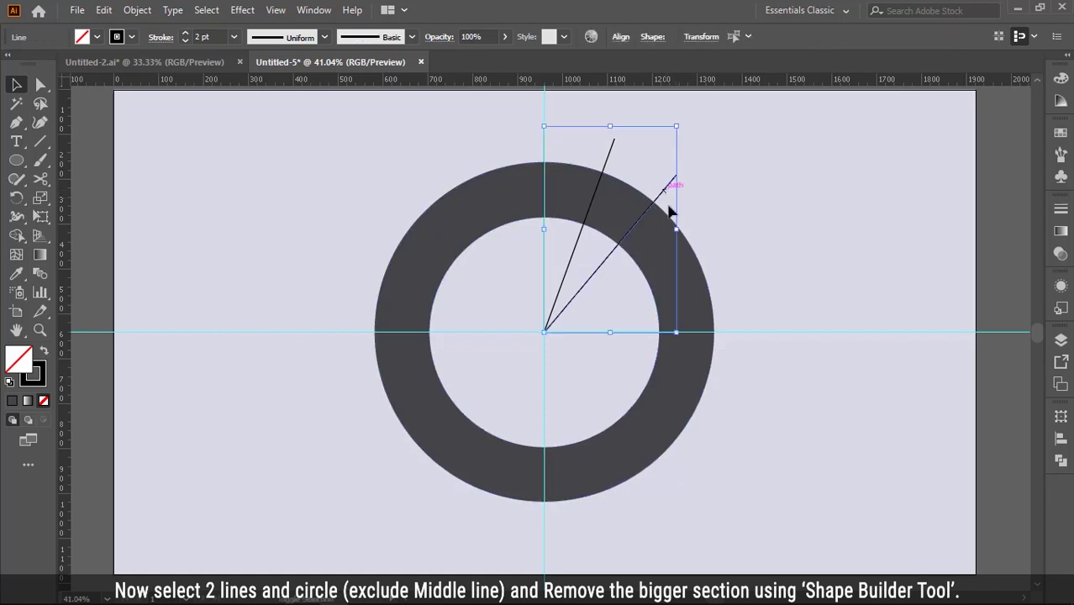
left_click(700, 309, "shift")
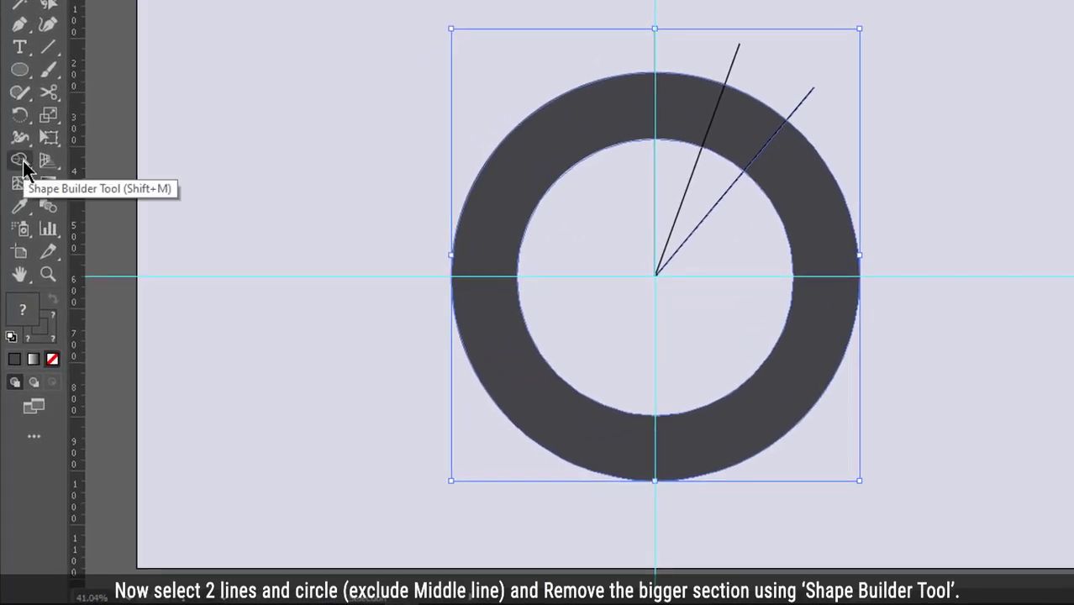
left_click(23, 168)
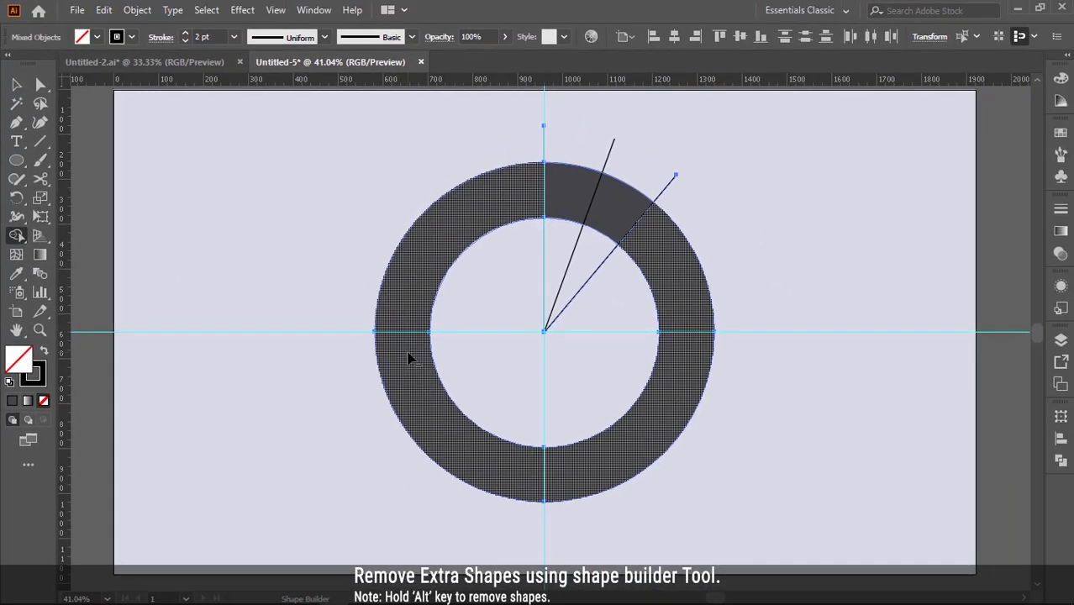
left_click(409, 359, "alt")
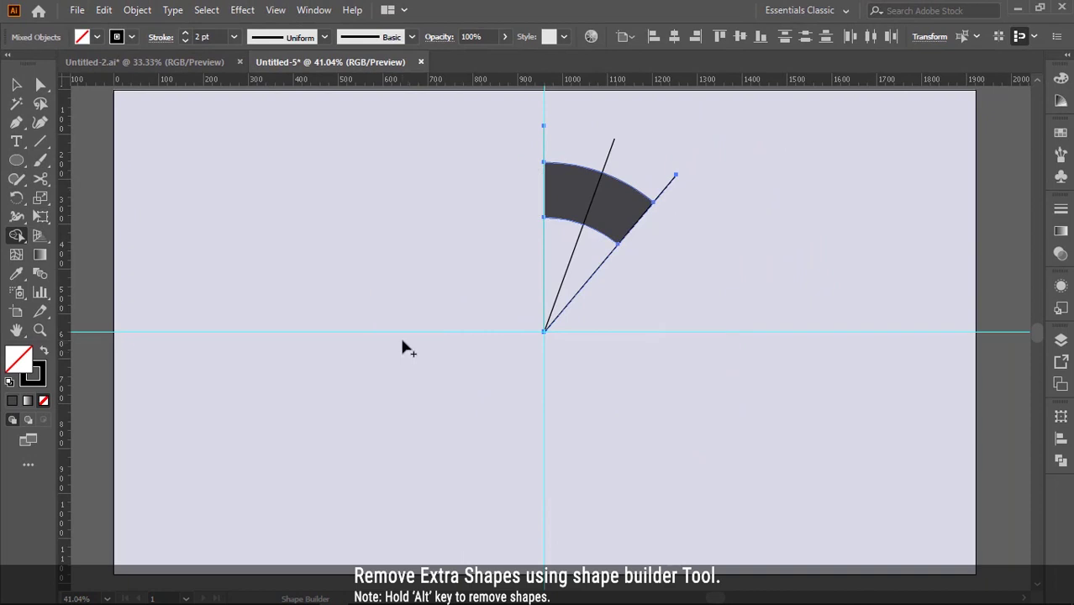
Step: Delete the 40° diagonal line, leaving the wedge and 20° line
key("v")
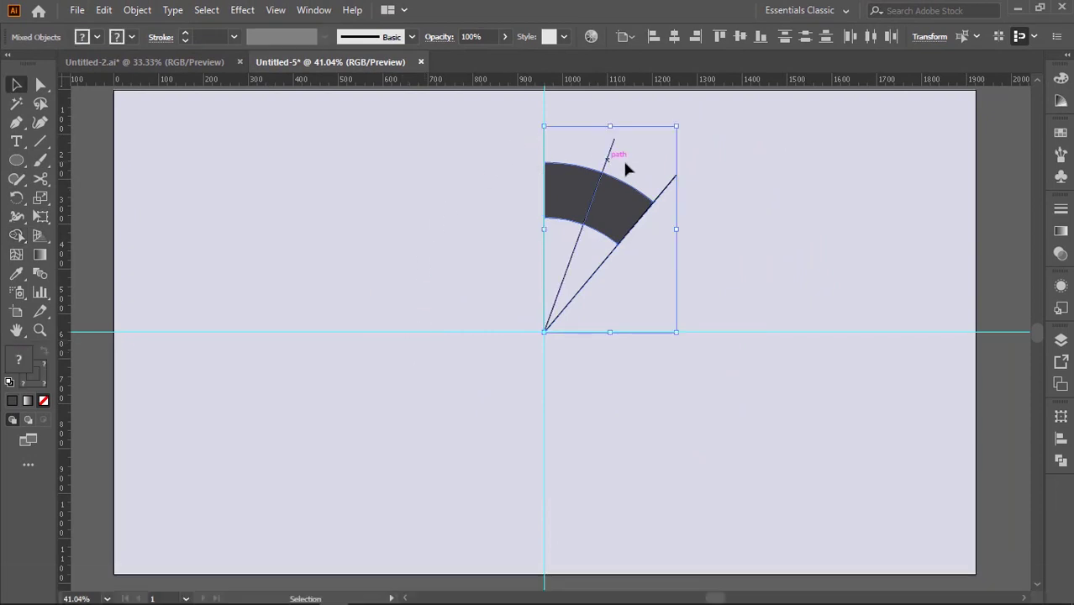
left_click(544, 160, "shift")
left_click_drag(545, 153, 740, 197)
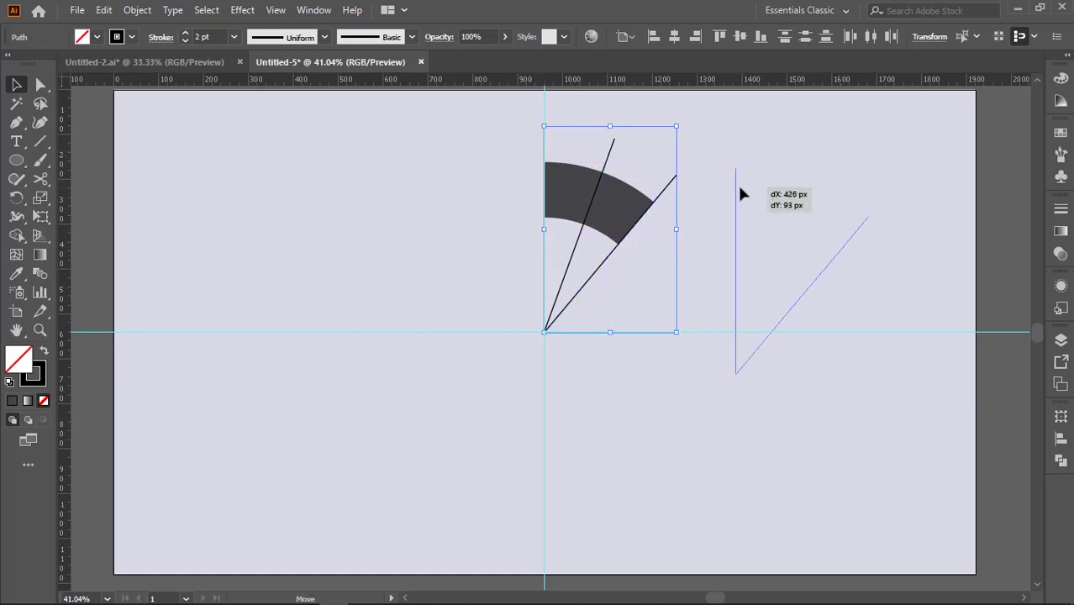
key("Delete")
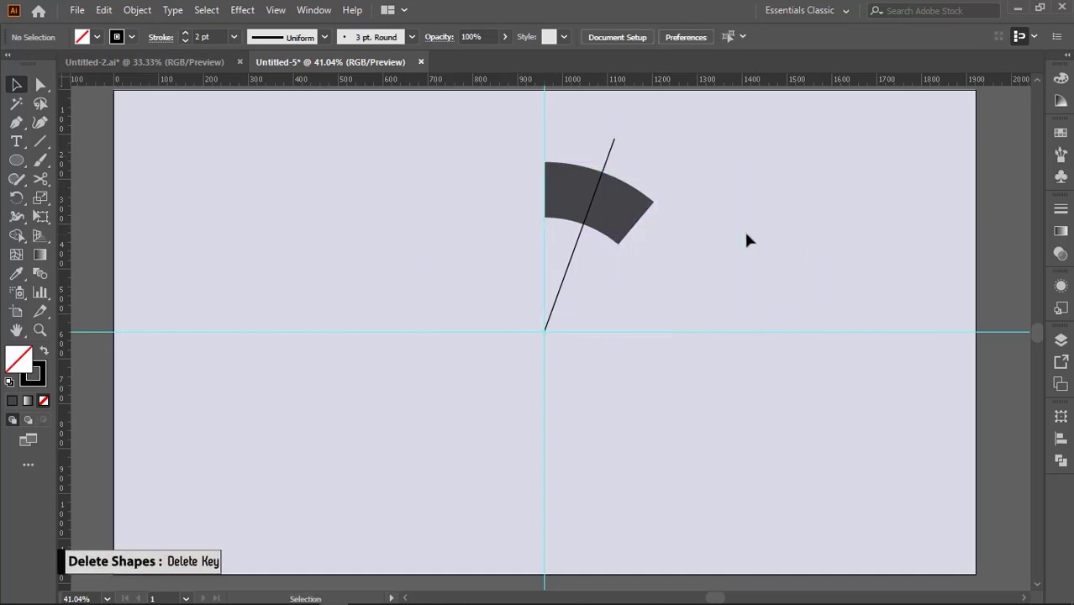
Step: Draw a small circle at the 20° line's top end with no stroke
left_click(607, 170)
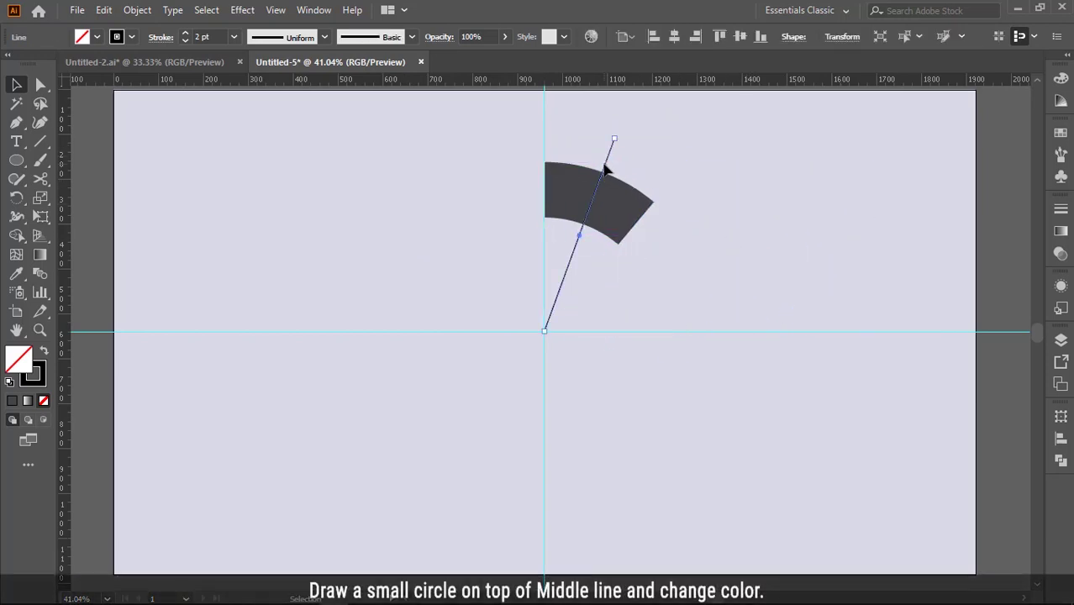
scroll(607, 170, "up", 1)
scroll(610, 168, "up", 1)
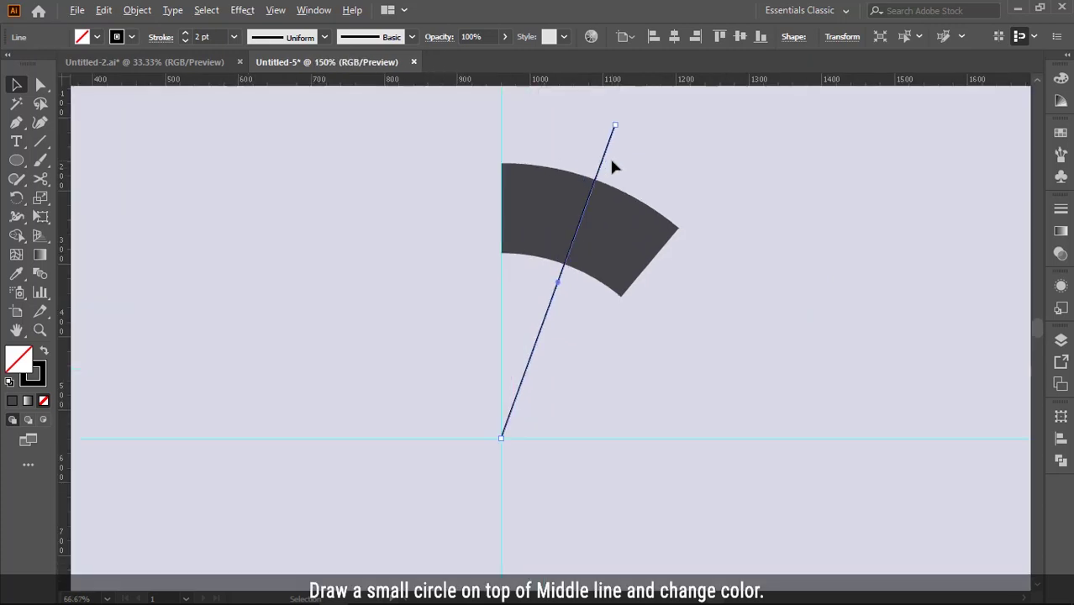
scroll(611, 168, "up", 1)
scroll(615, 171, "up", 2)
scroll(621, 168, "up", 2)
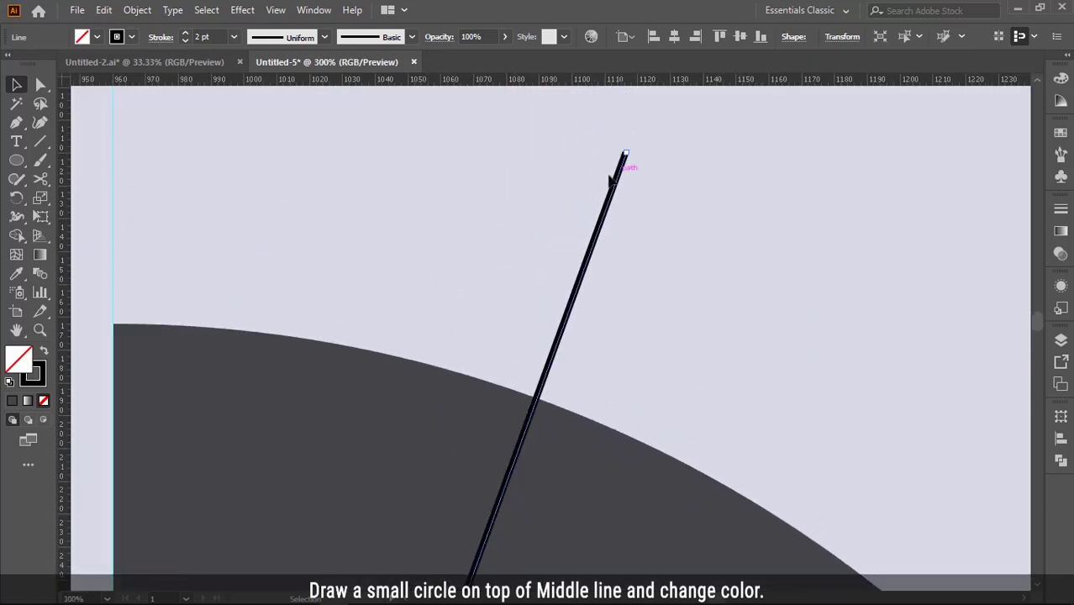
scroll(437, 221, "up", 1)
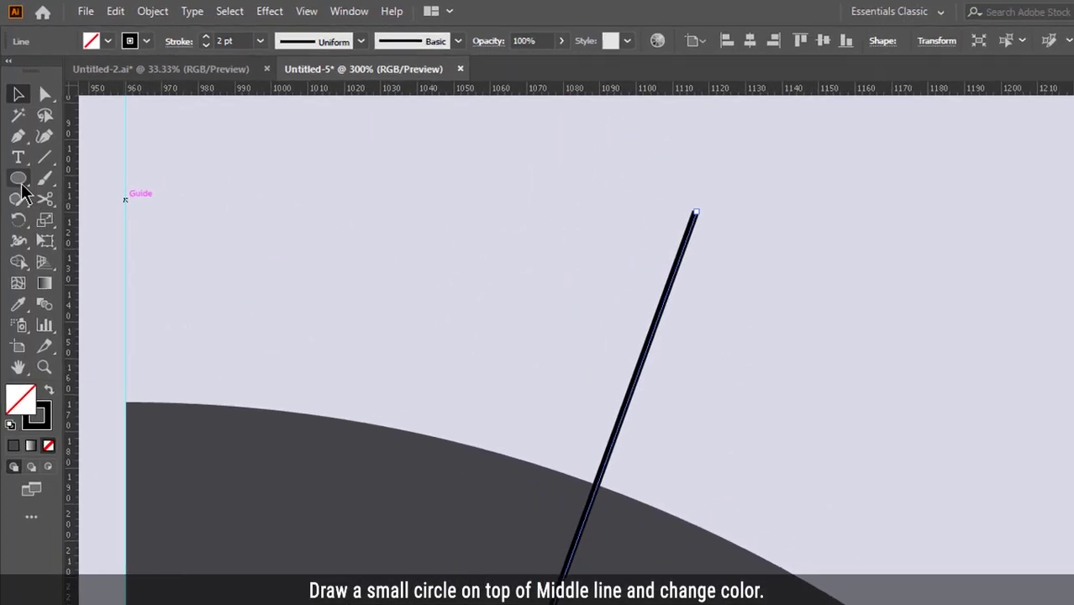
left_click(16, 159)
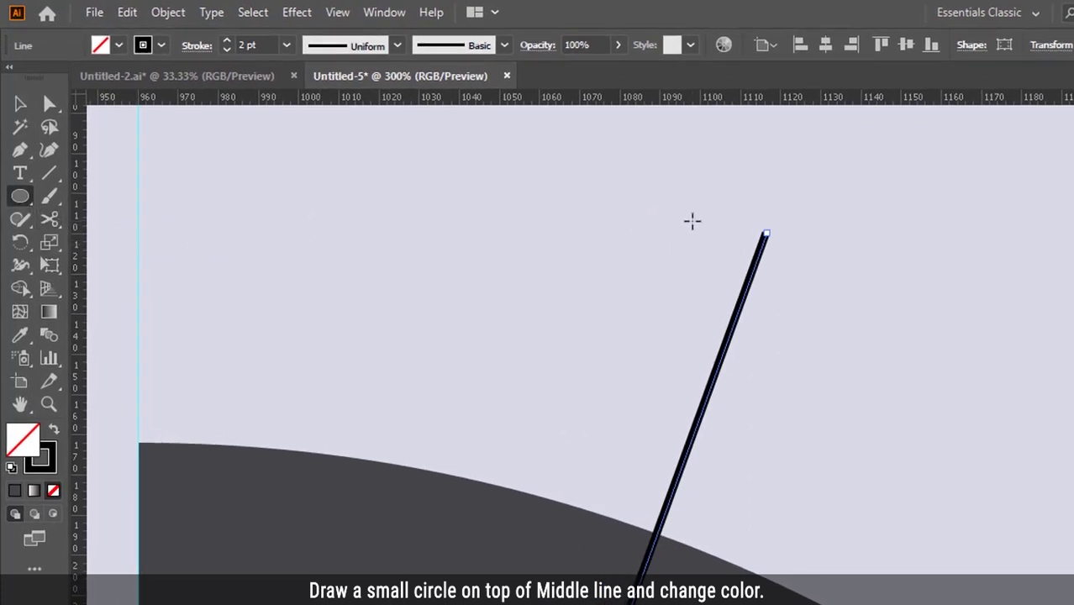
left_click_drag(733, 216, 779, 257)
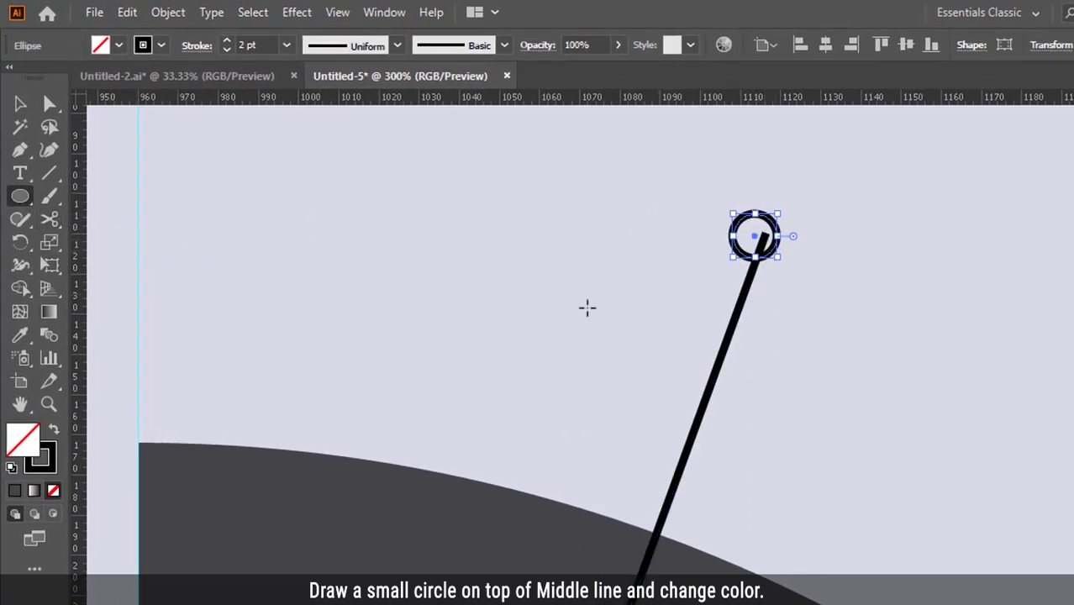
left_click(53, 468)
left_click(53, 492)
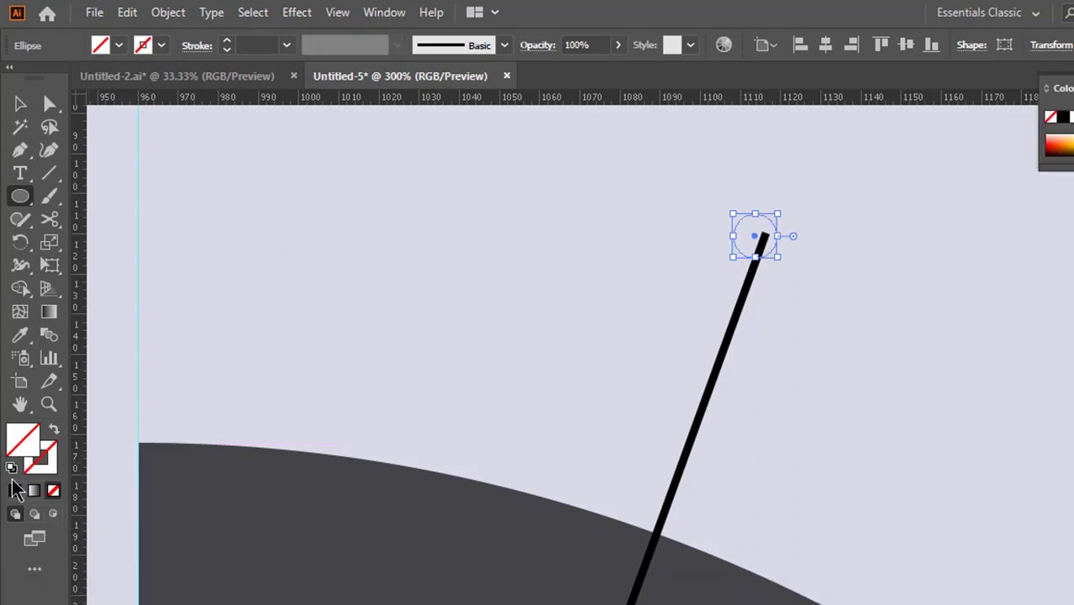
left_click(15, 491)
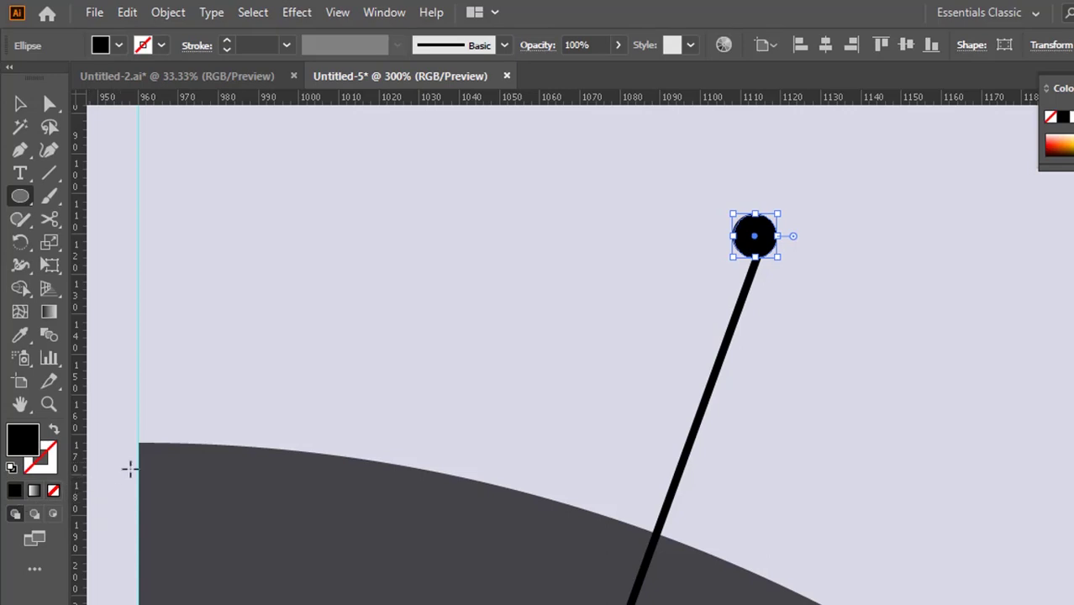
Step: Place the small circle on the line's end and fill it grey #868689
key("v")
left_click_drag(755, 236, 626, 194)
left_click(654, 233)
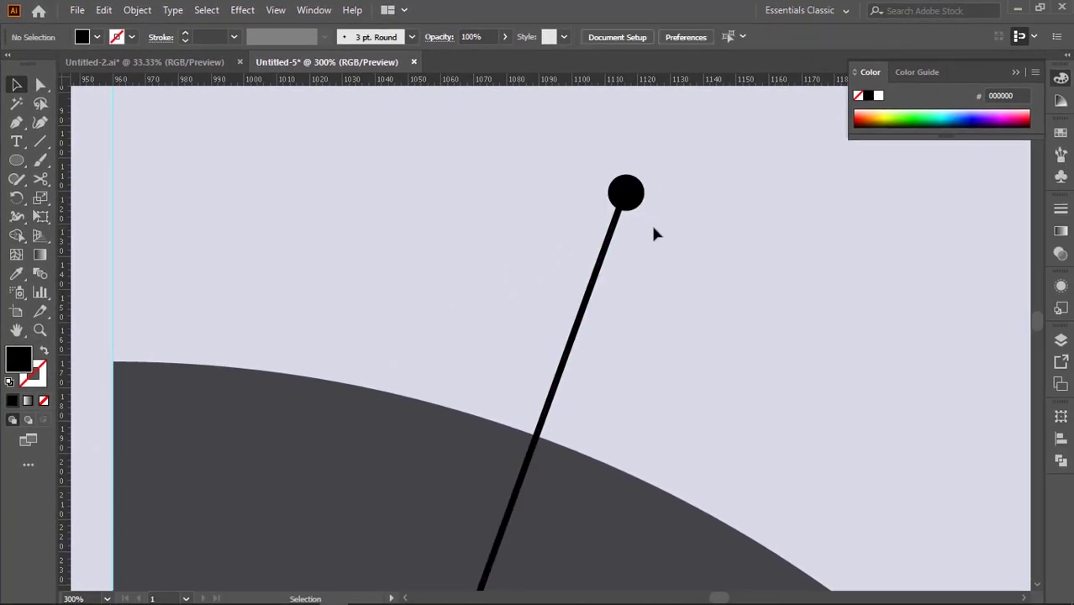
left_click(629, 195)
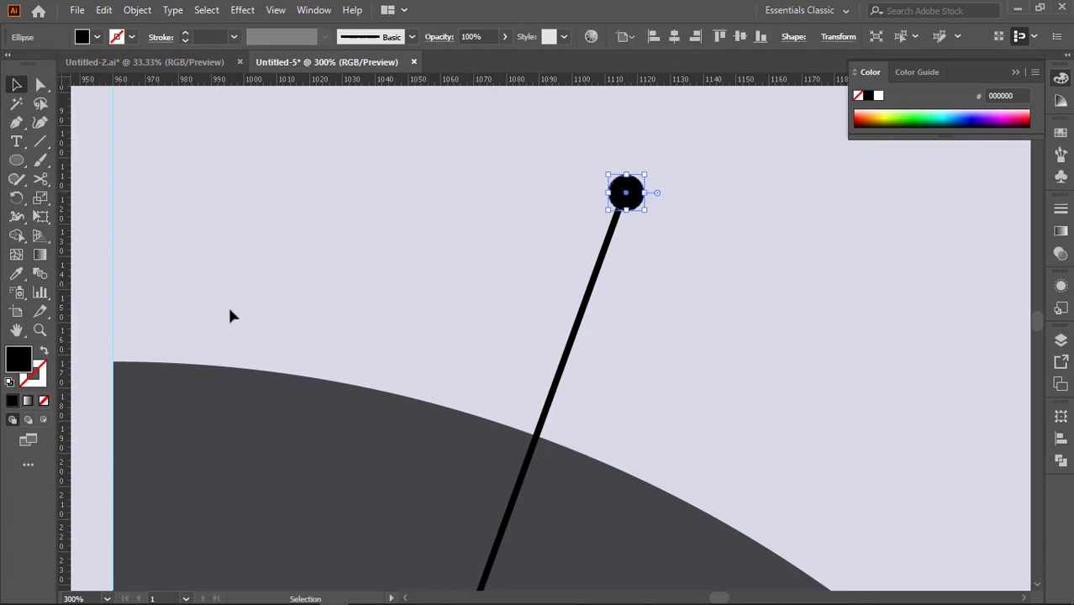
double_click(27, 362)
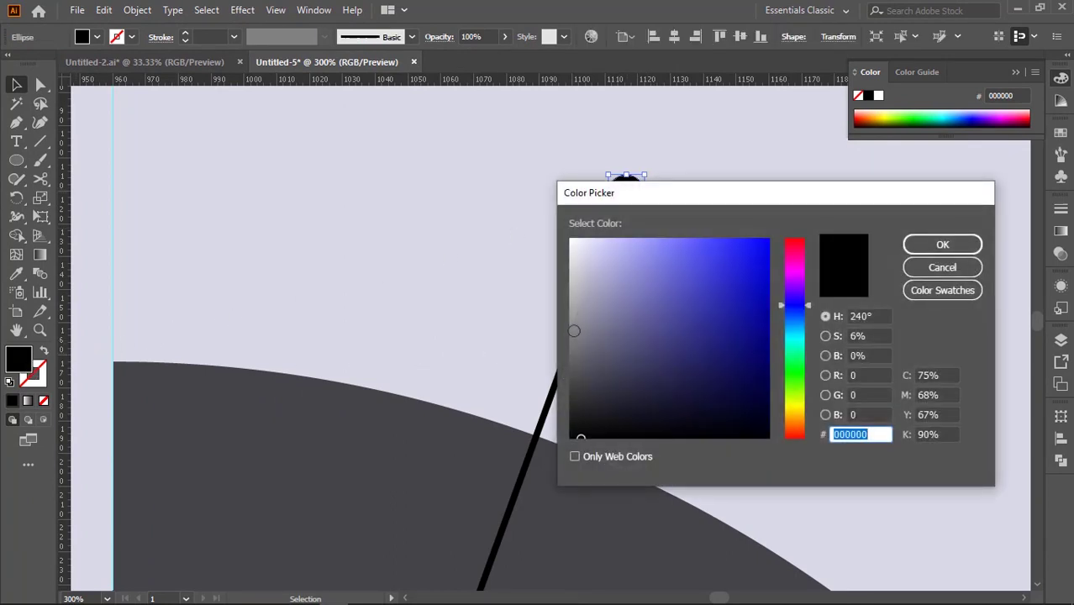
left_click_drag(580, 306, 575, 331)
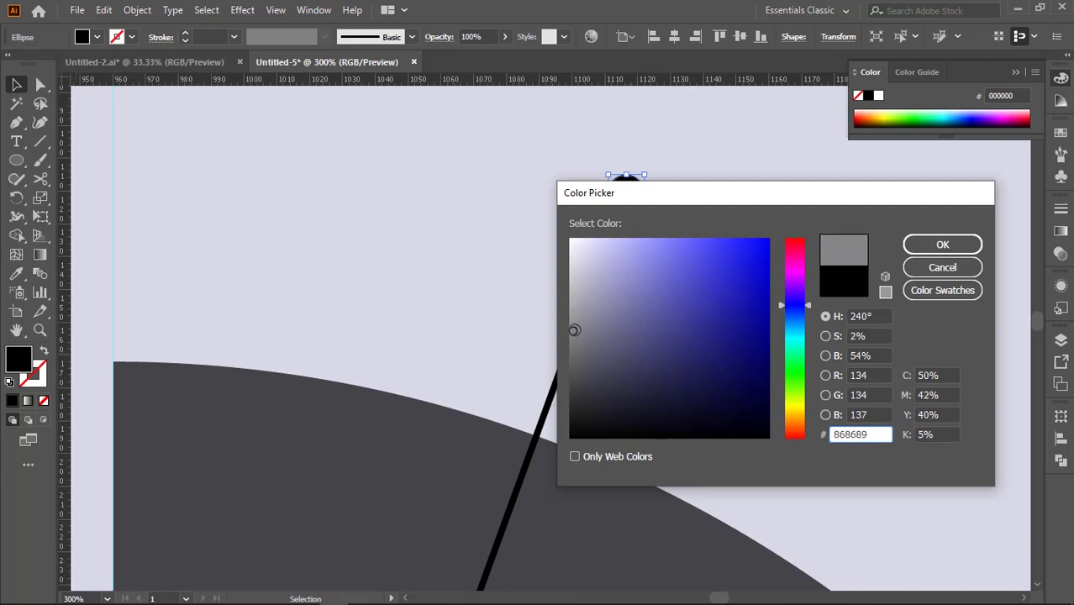
left_click(942, 244)
left_click(600, 271)
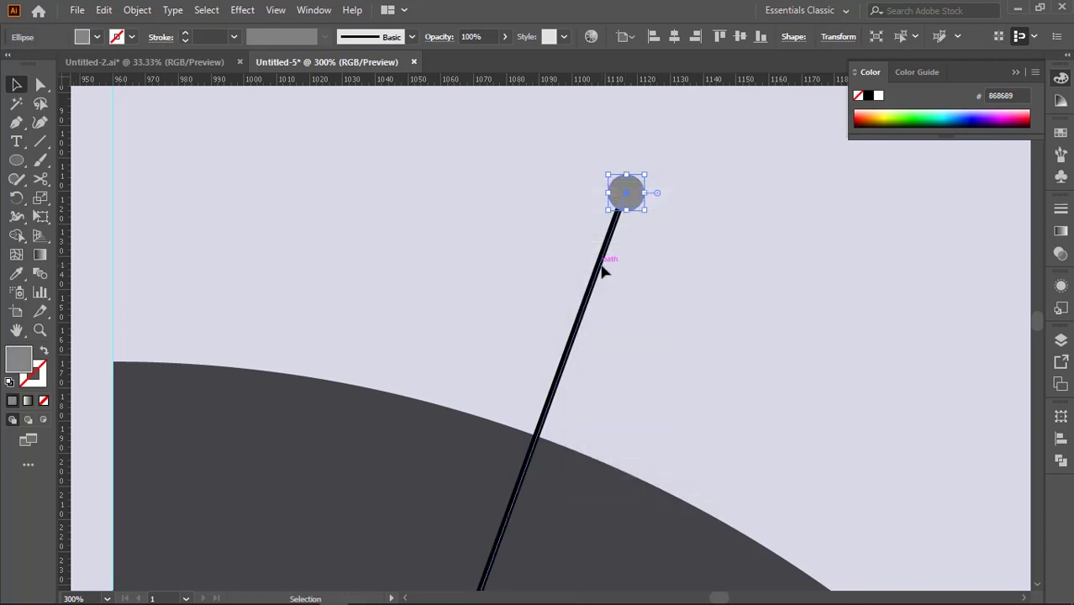
Step: Give the 20° line's stroke the circle's grey using the Eyedropper
left_click(37, 375)
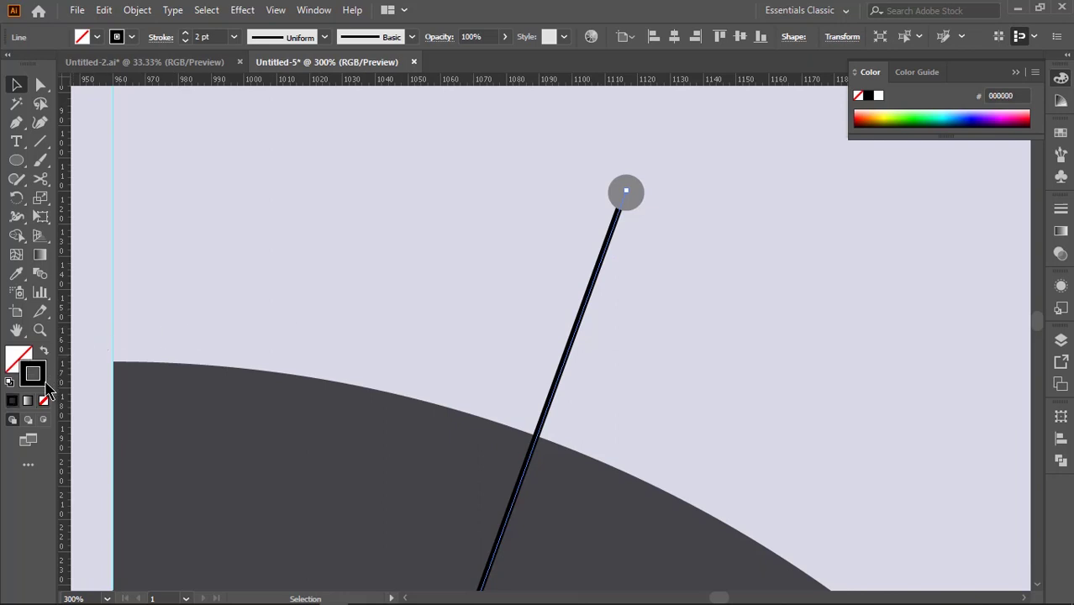
left_click(19, 276)
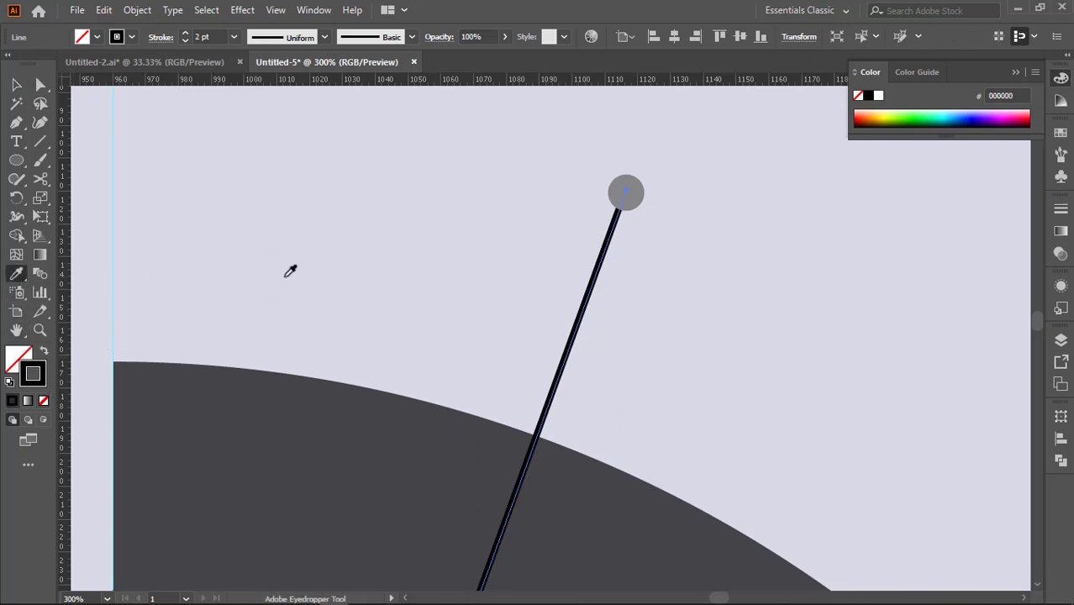
left_click(643, 197)
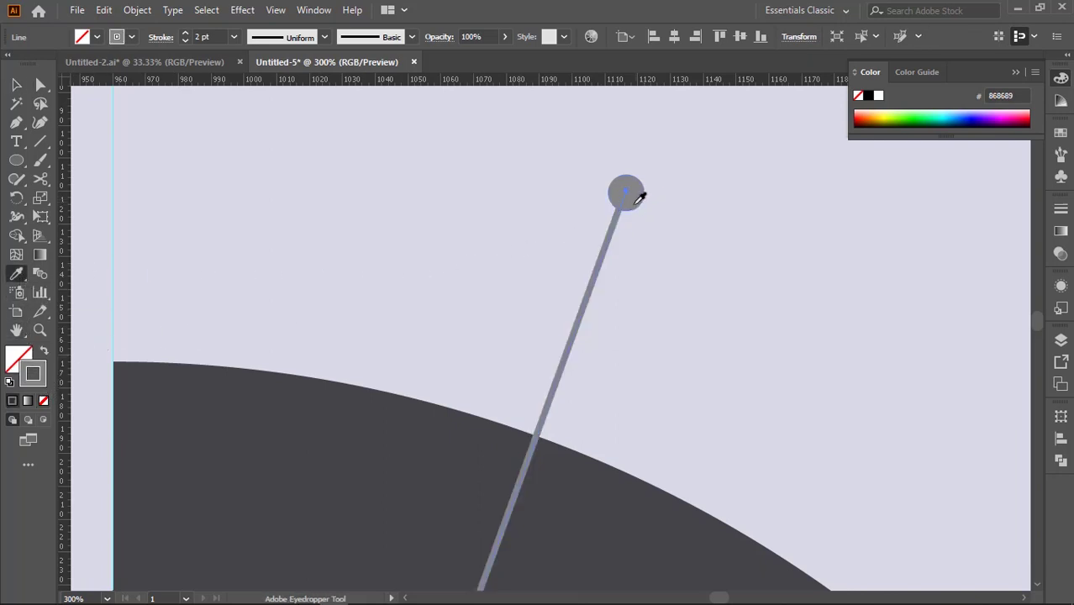
key("v")
left_click(607, 334)
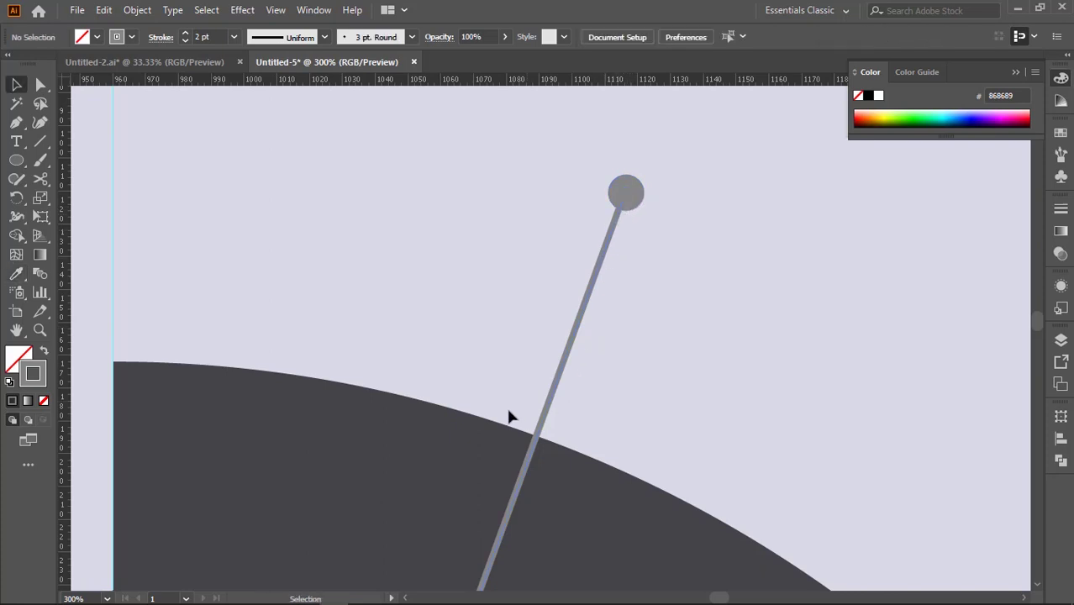
Step: Bring the dark ring wedge to front, then draw a circle from its centre
left_click(473, 429)
scroll(476, 433, "down", 2)
scroll(475, 431, "down", 1)
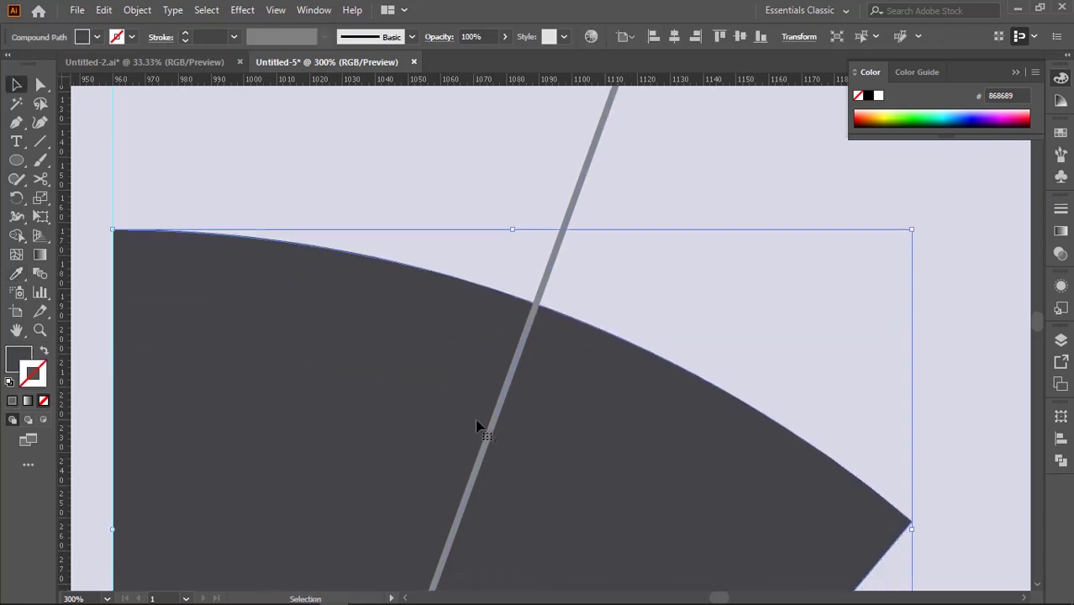
scroll(477, 426, "down", 2)
scroll(479, 425, "down", 1)
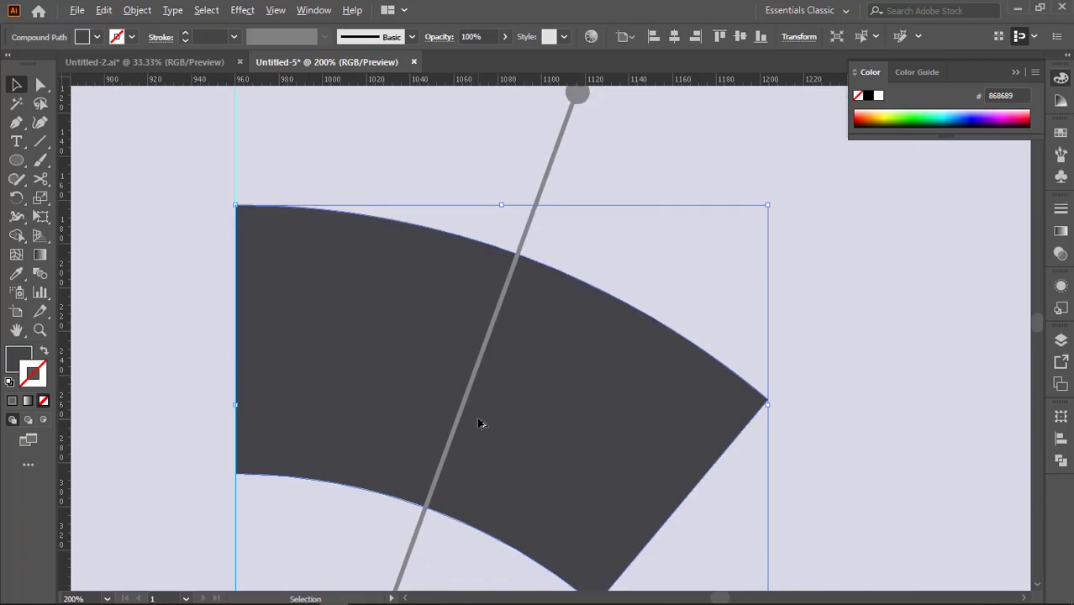
scroll(484, 420, "down", 2)
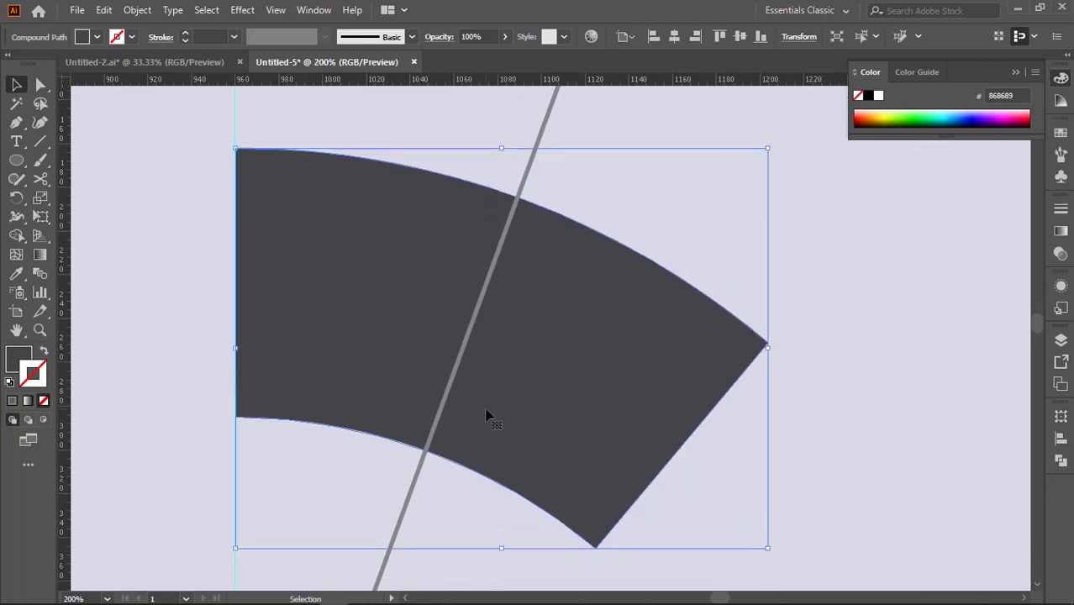
right_click(533, 361)
mouse_move(588, 276)
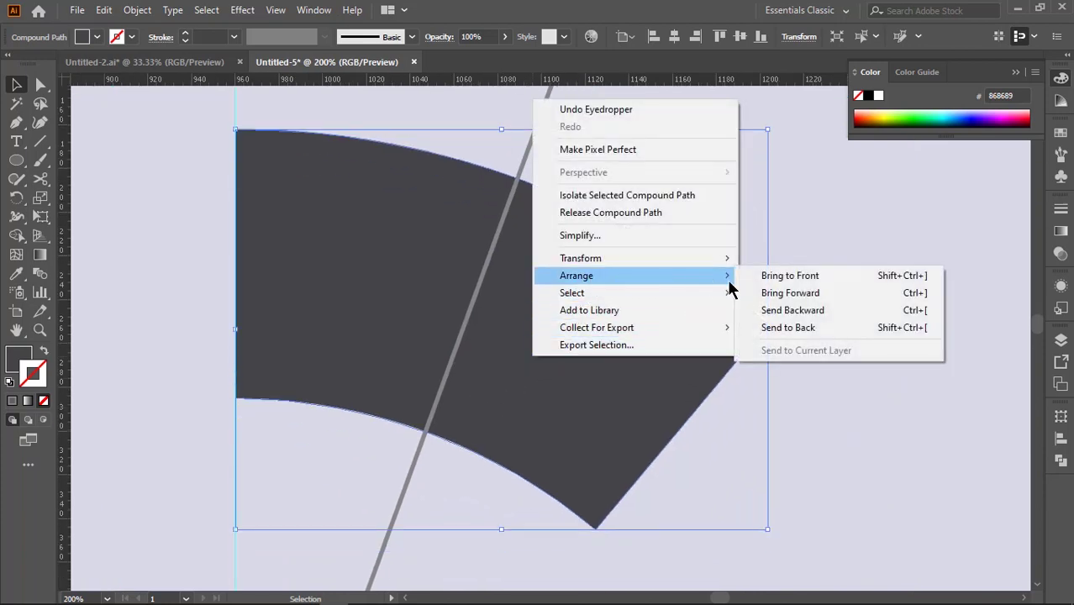
left_click(769, 276)
scroll(553, 313, "up", 1)
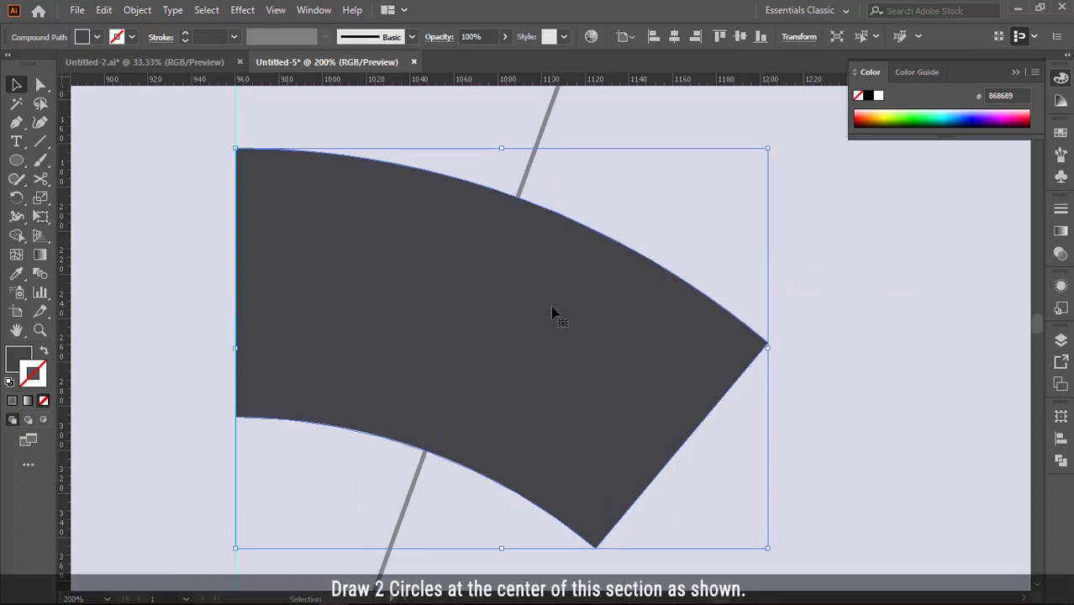
left_click(190, 222)
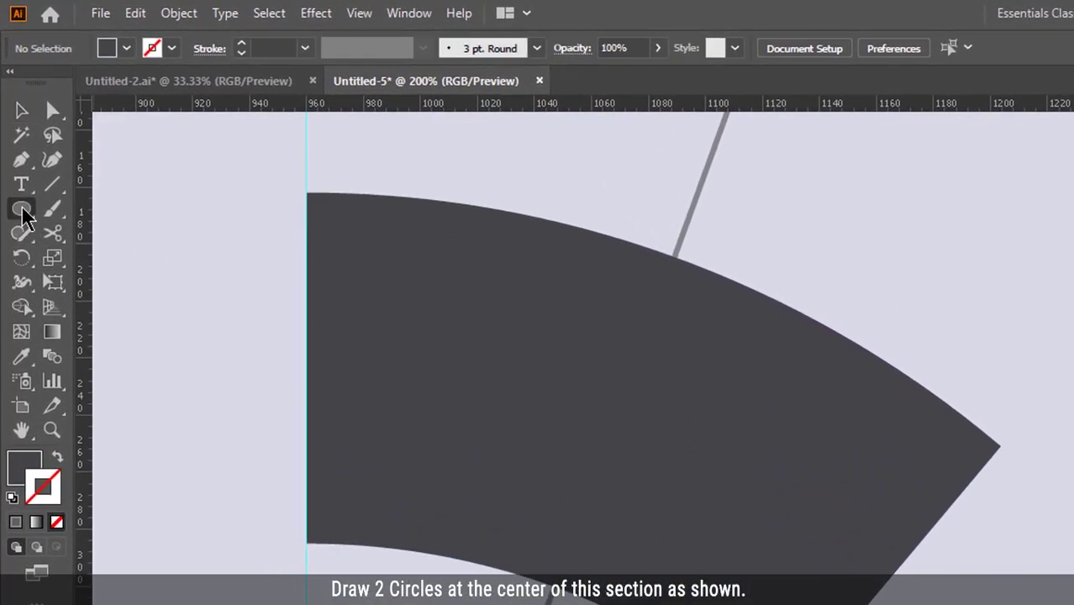
left_click(22, 212)
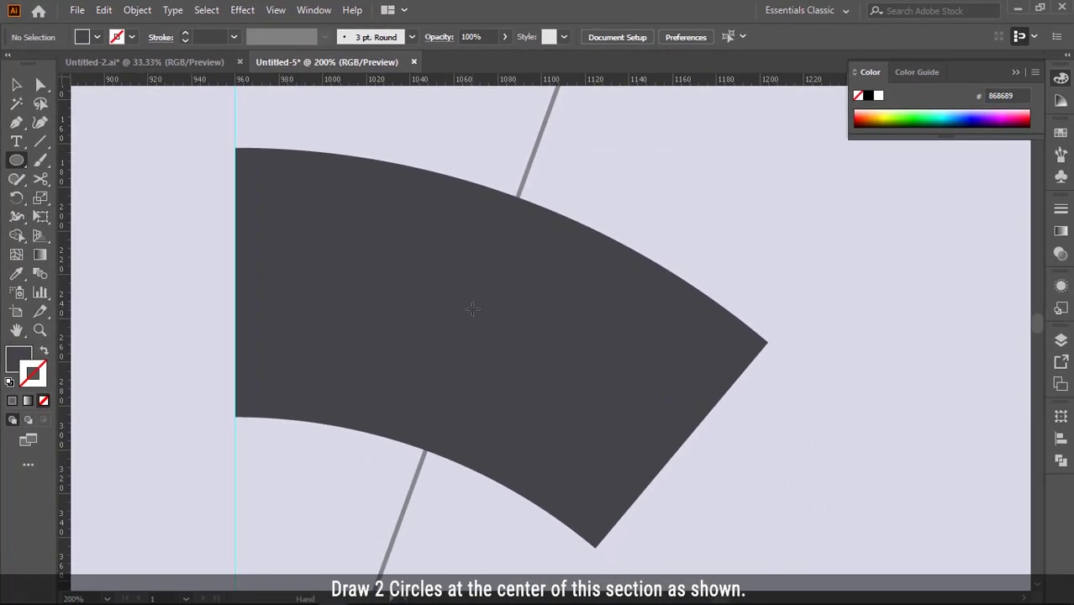
left_click_drag(472, 311, 581, 392)
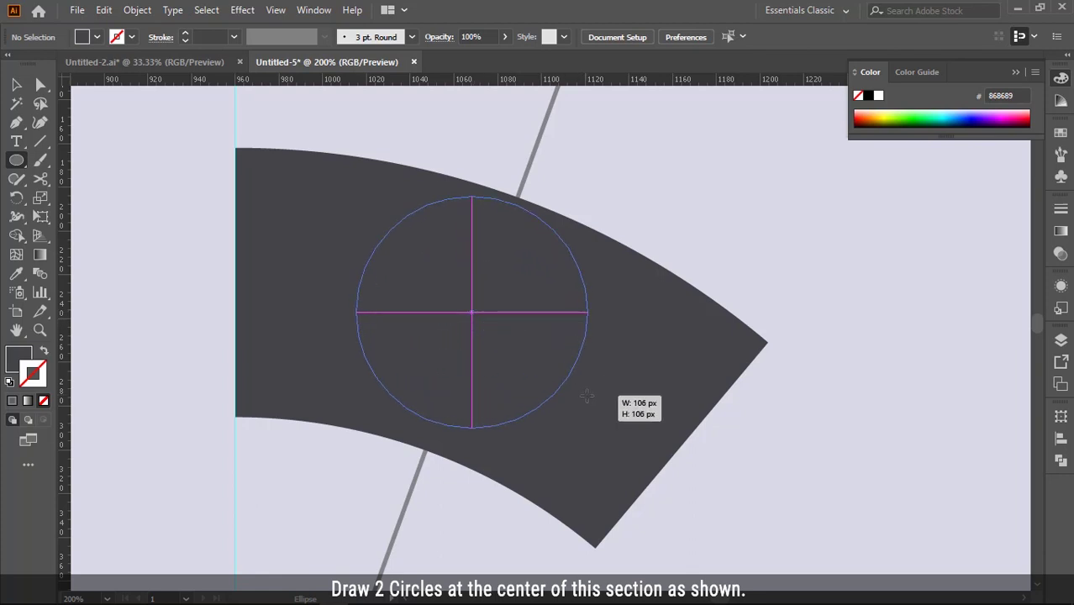
Step: Draw a circle about 106 px wide in the dark section, fill it #EDEDEF, and nudge it into place
left_click_drag(582, 391, 586, 395)
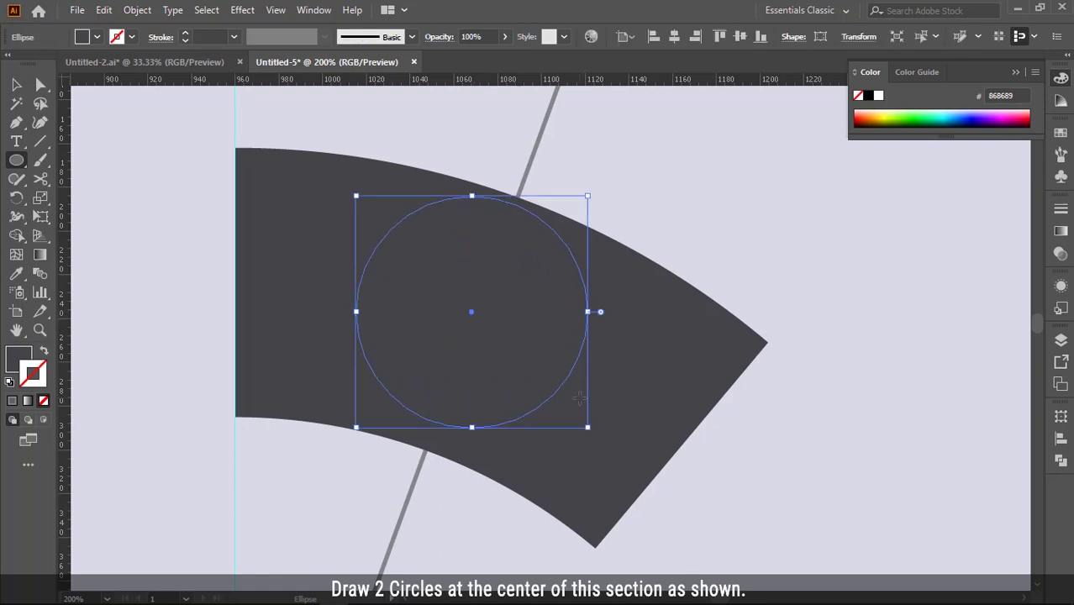
key("v")
double_click(25, 364)
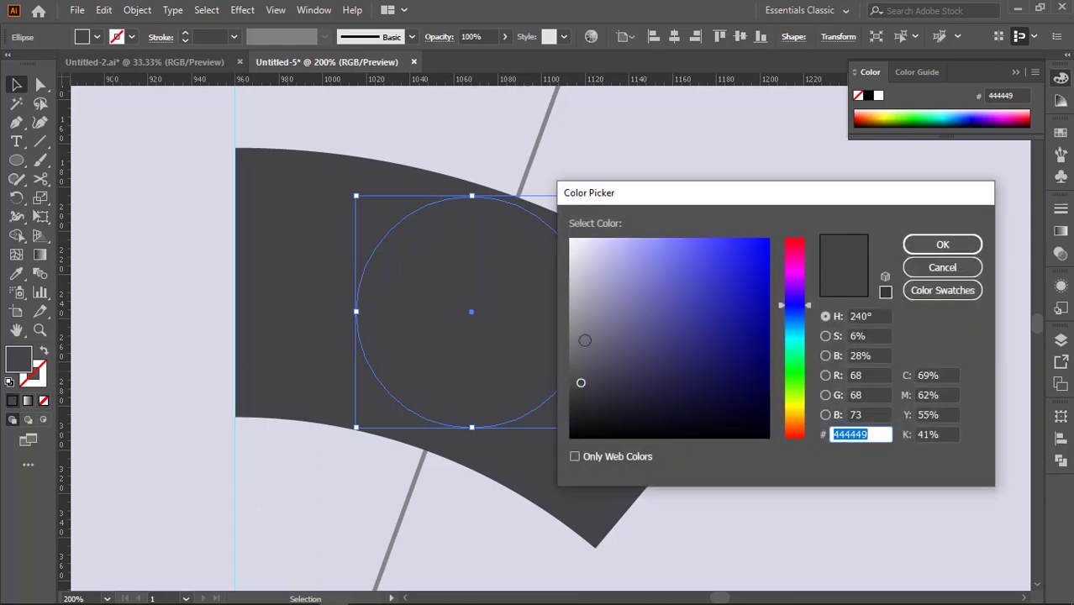
left_click(586, 294)
left_click(582, 262)
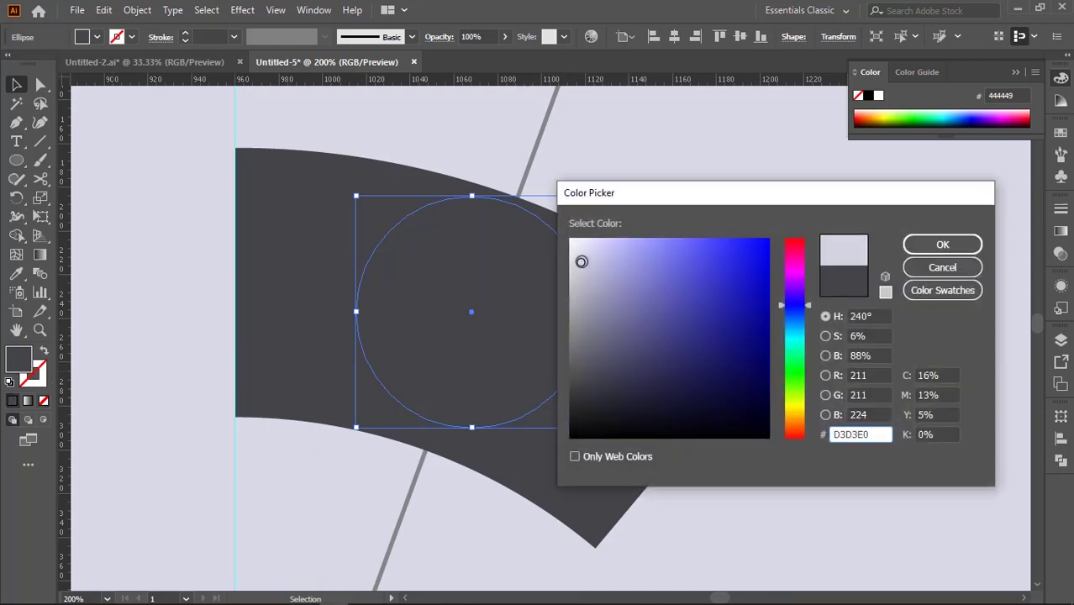
left_click_drag(579, 262, 573, 249)
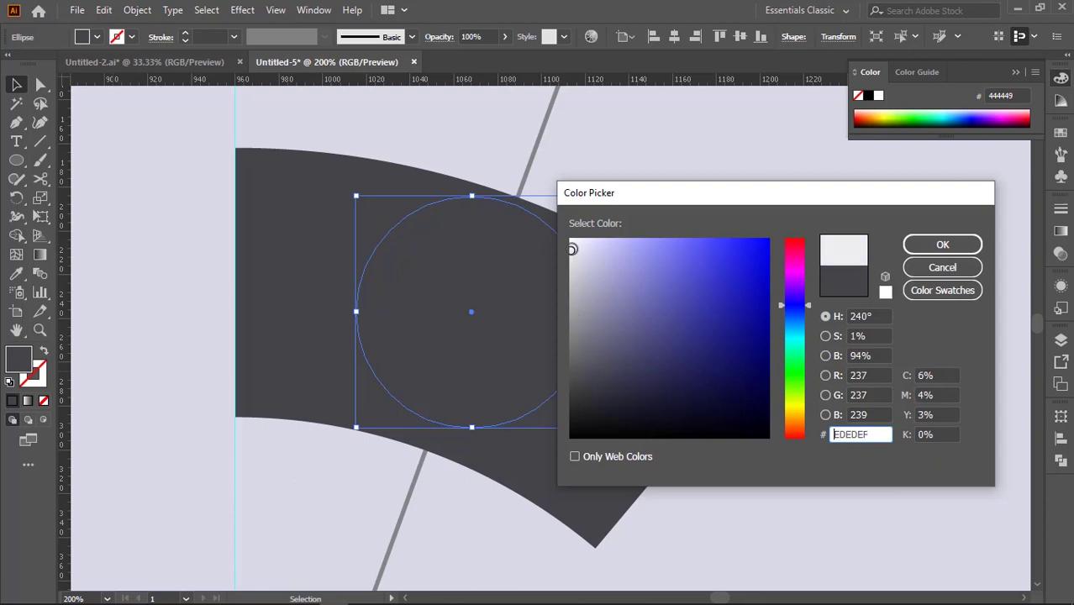
left_click(943, 243)
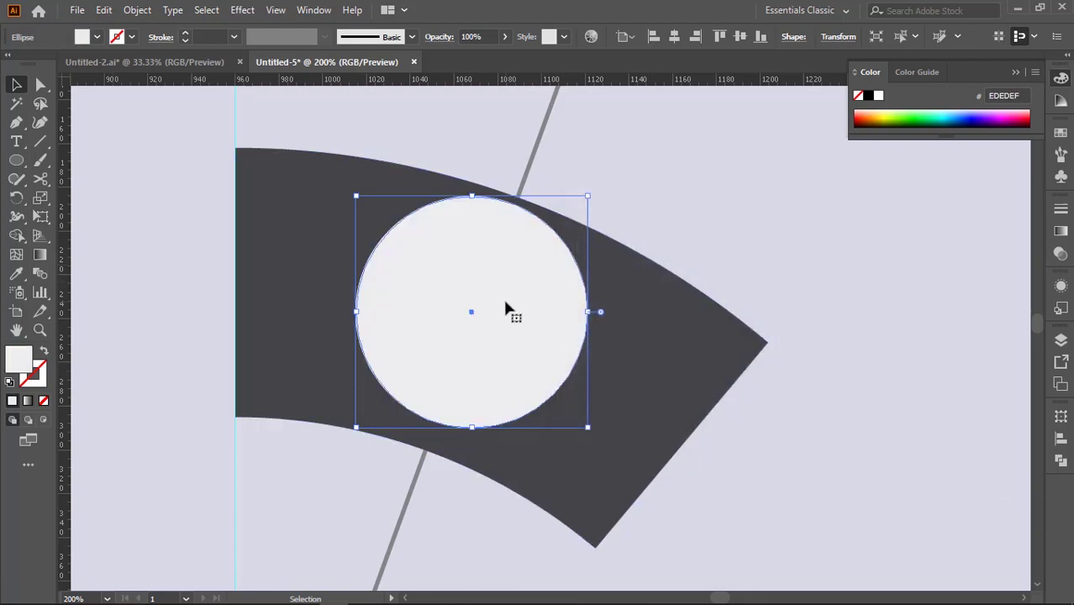
left_click_drag(513, 281, 512, 287)
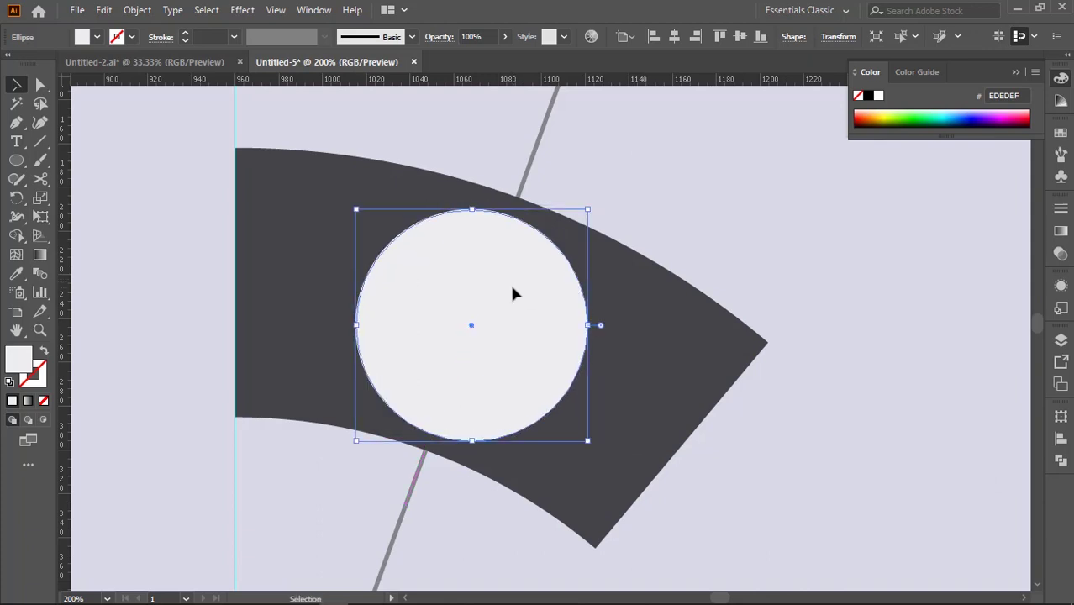
left_click(695, 205)
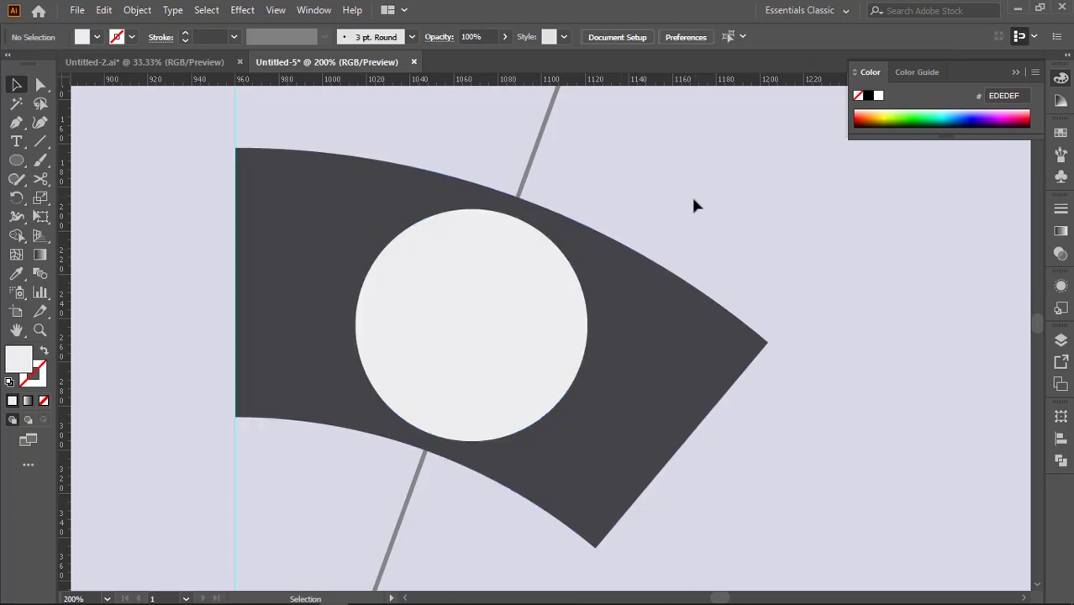
left_click(522, 301)
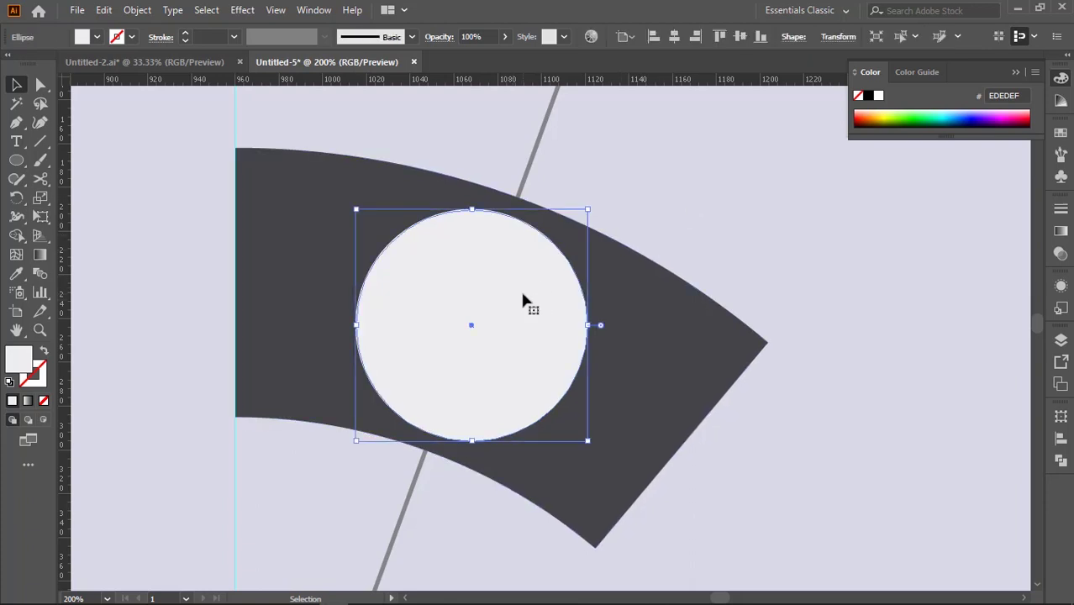
Step: Duplicate the light circle to the right and give the copy a very dark fill
left_click_drag(524, 293, 712, 276, "alt")
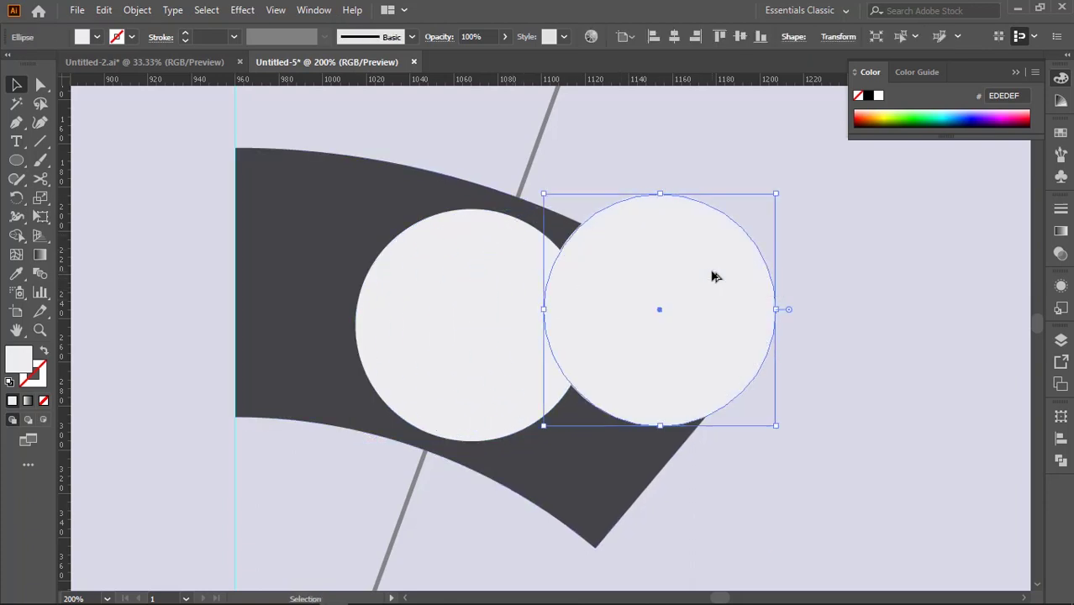
double_click(17, 361)
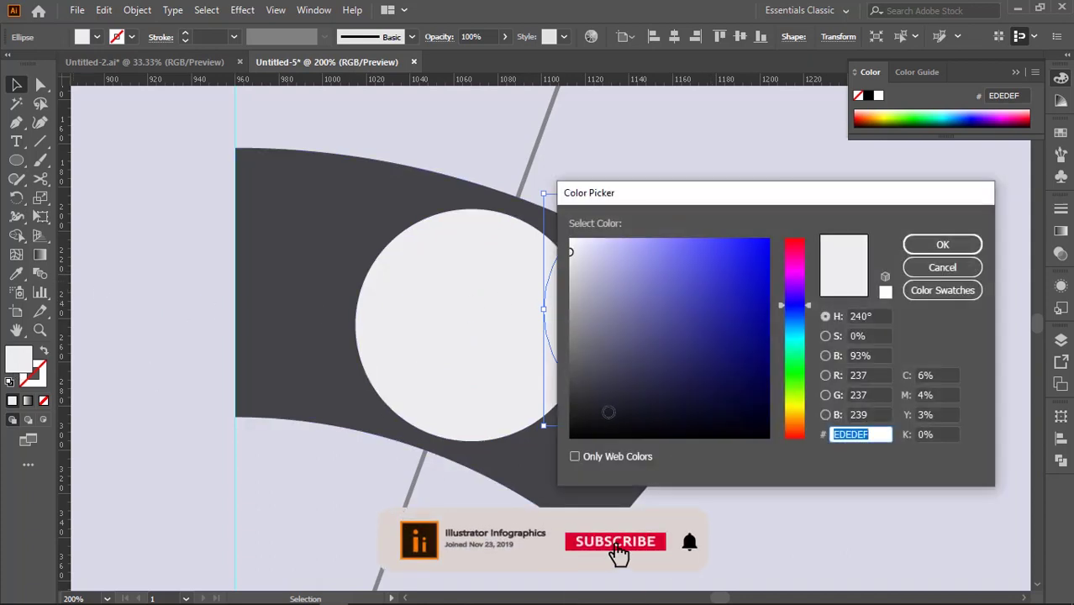
left_click(607, 413)
key("Return")
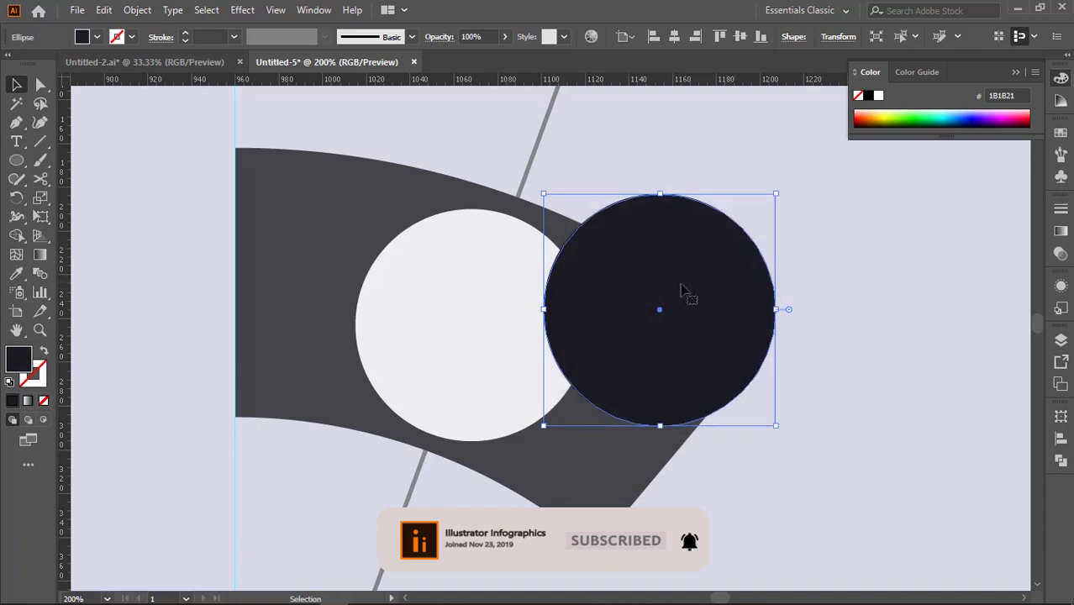
Step: Bring the light circle to front, then place the dark circle behind it, scaled up as a thick border
left_click_drag(695, 285, 508, 298)
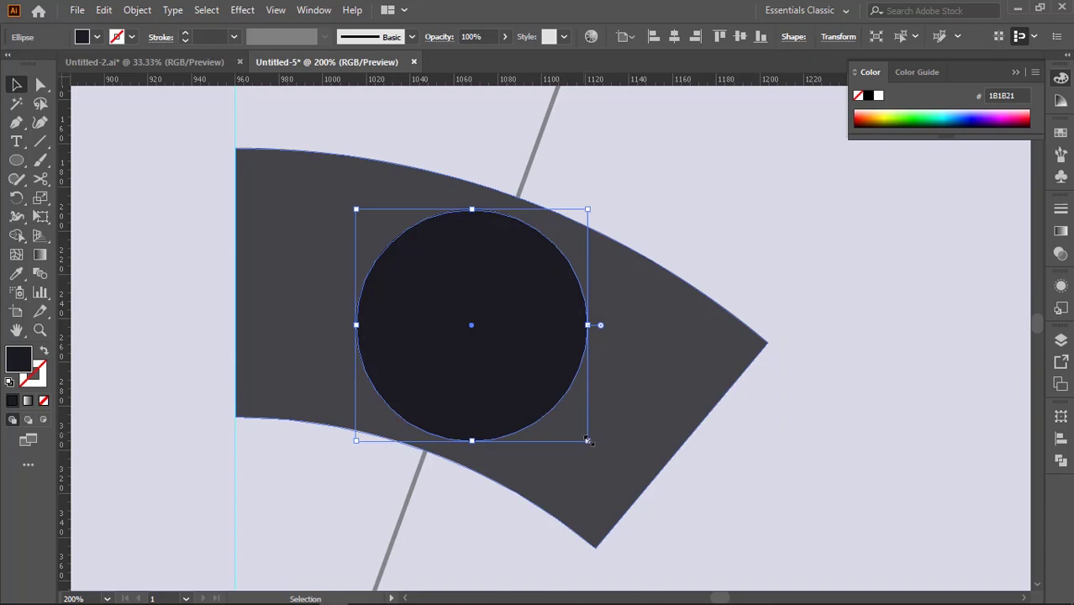
left_click_drag(546, 335, 689, 328)
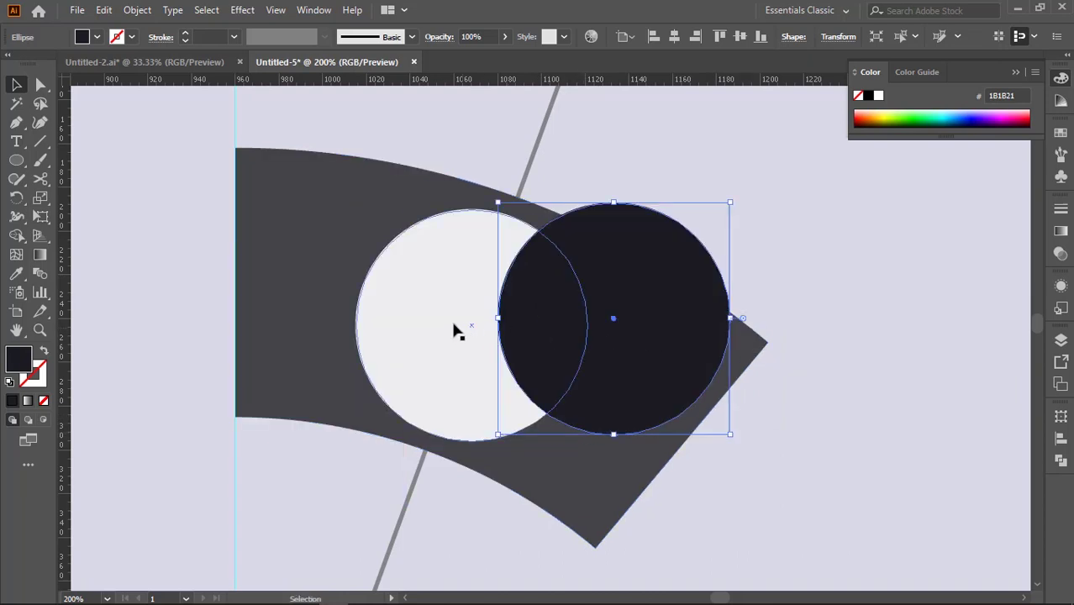
right_click(441, 322)
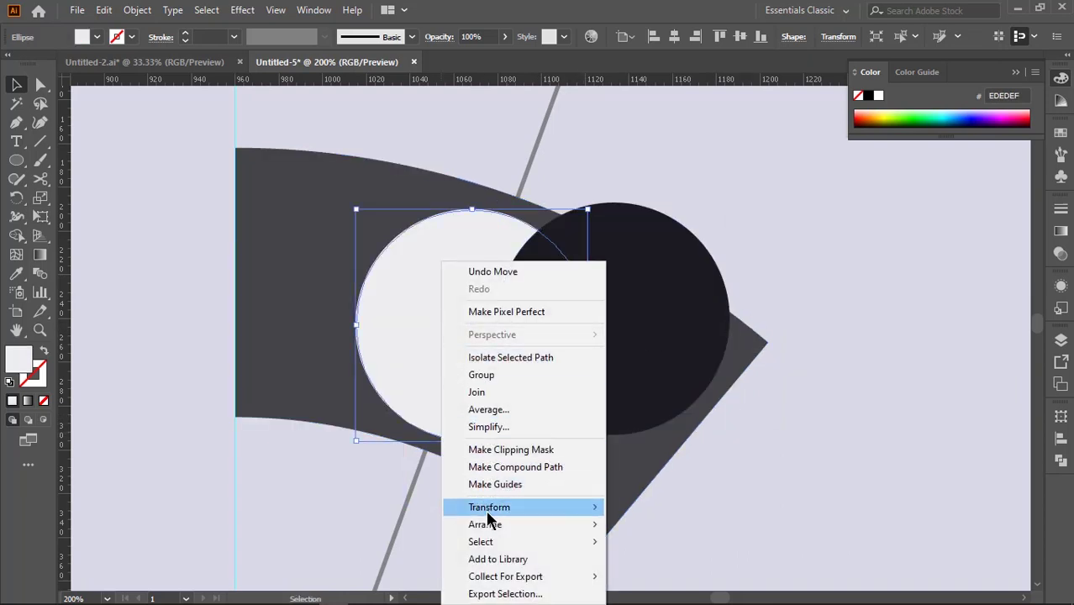
mouse_move(485, 525)
left_click(639, 450)
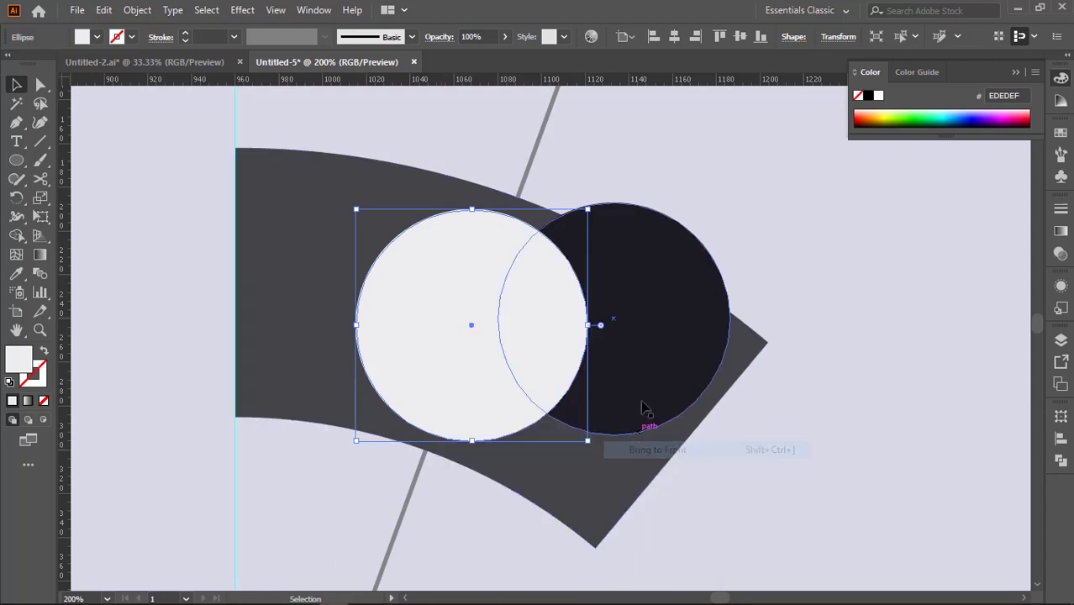
left_click_drag(664, 298, 519, 291)
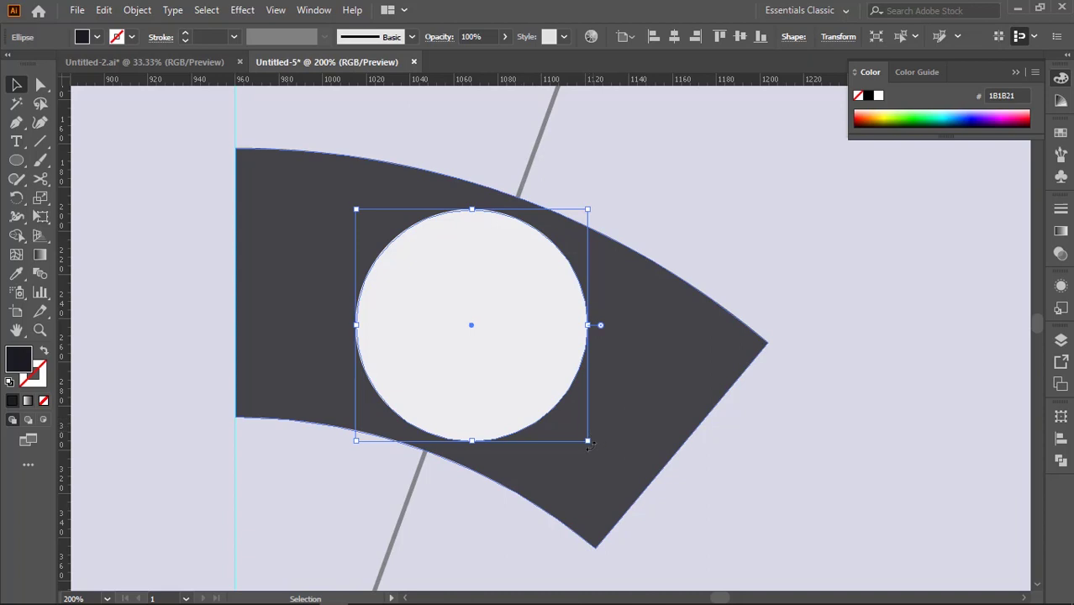
left_click_drag(591, 446, 680, 504)
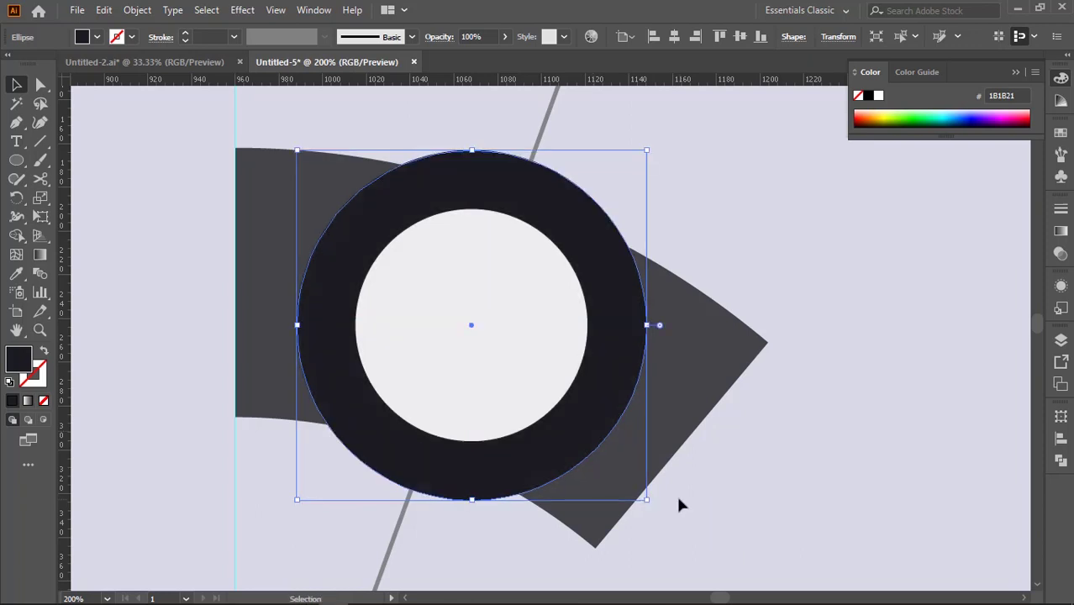
left_click(724, 255)
left_click(627, 286)
Step: Marquee-select the wedge, circles and line of the ring section and group them
scroll(626, 286, "down", 1, "alt")
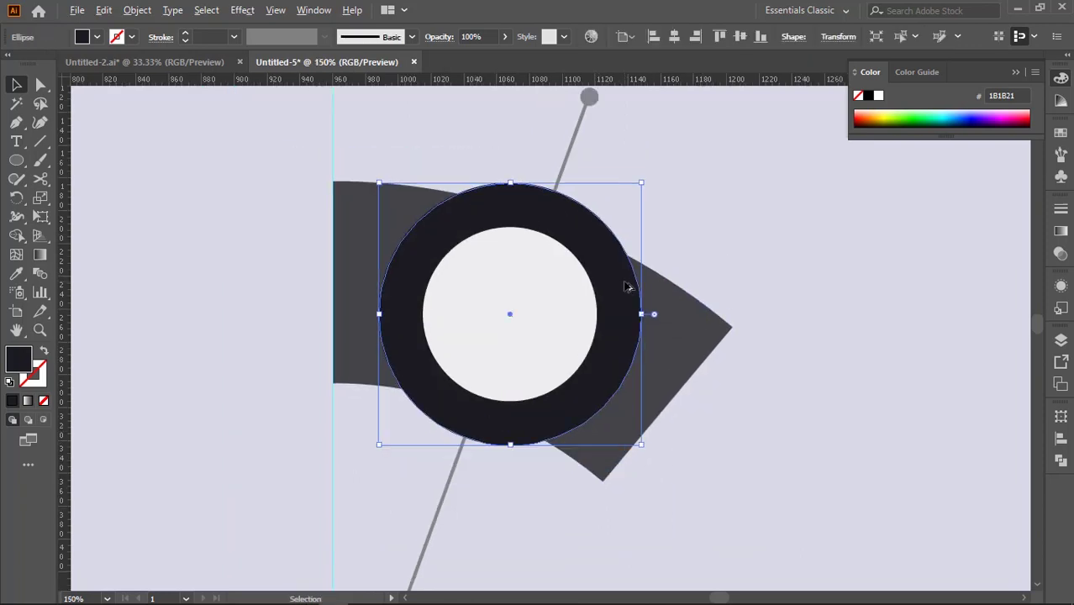
scroll(627, 285, "down", 1, "alt")
scroll(626, 286, "down", 1, "alt")
left_click(704, 437)
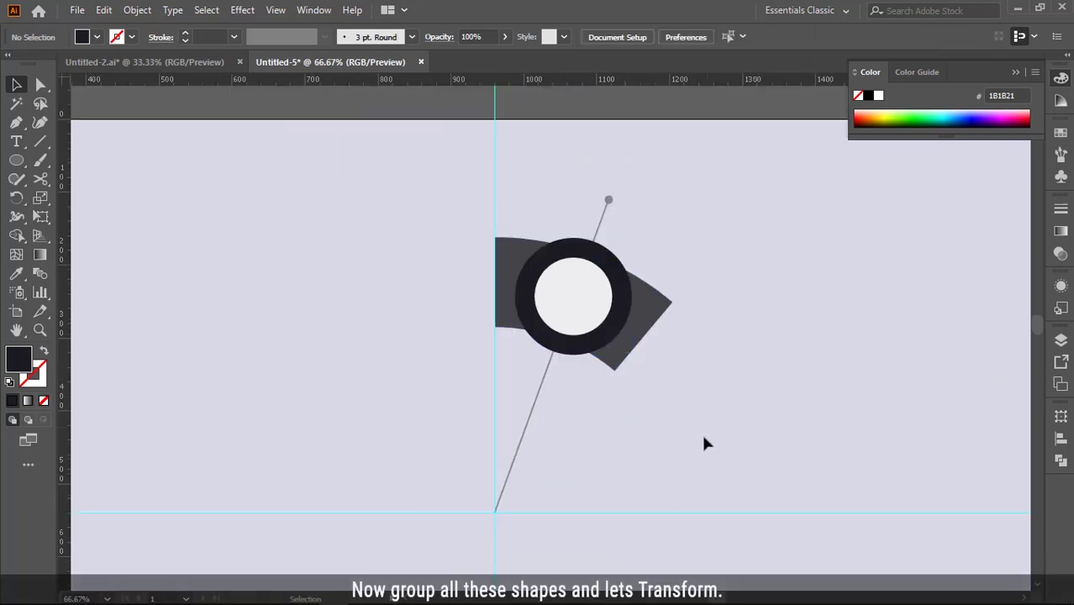
left_click_drag(707, 559, 425, 163)
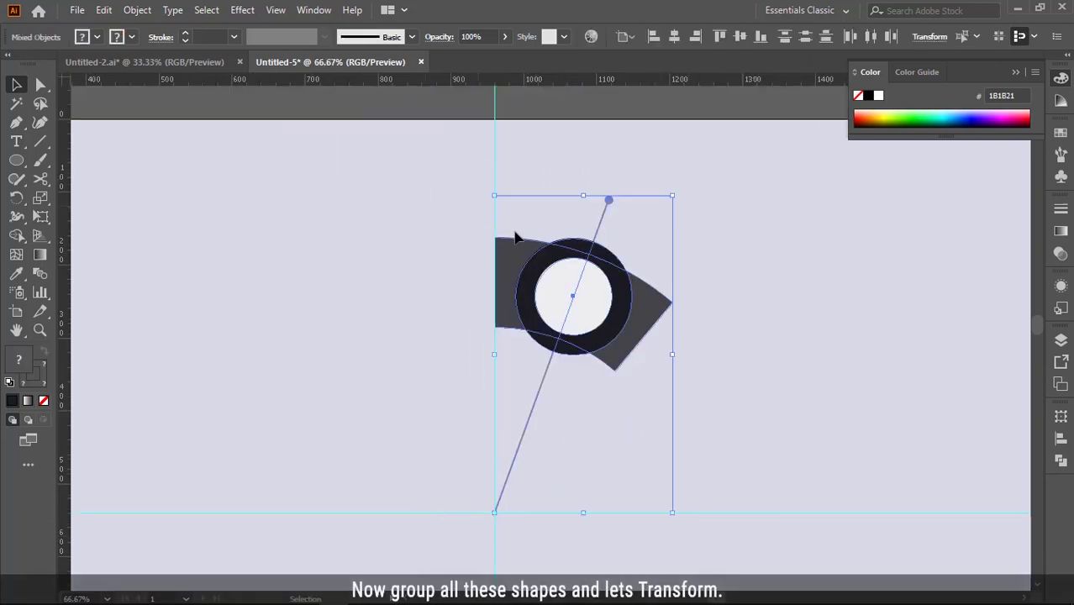
right_click(645, 310)
left_click(681, 423)
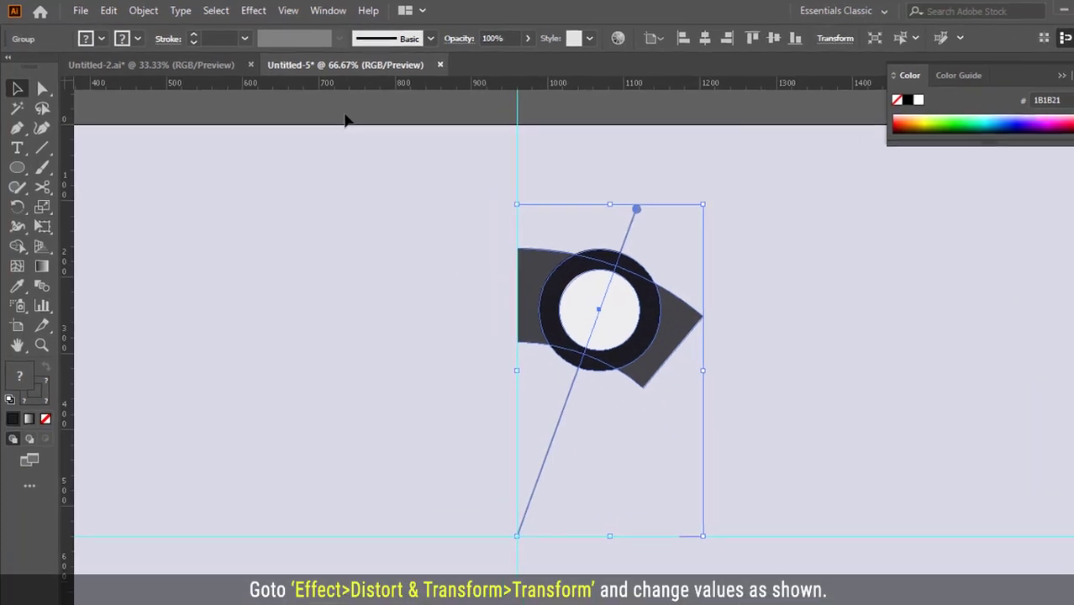
Step: Apply a Transform effect with angle 360/9, 9 copies and the bottom-left reference point
left_click(330, 22)
mouse_move(384, 181)
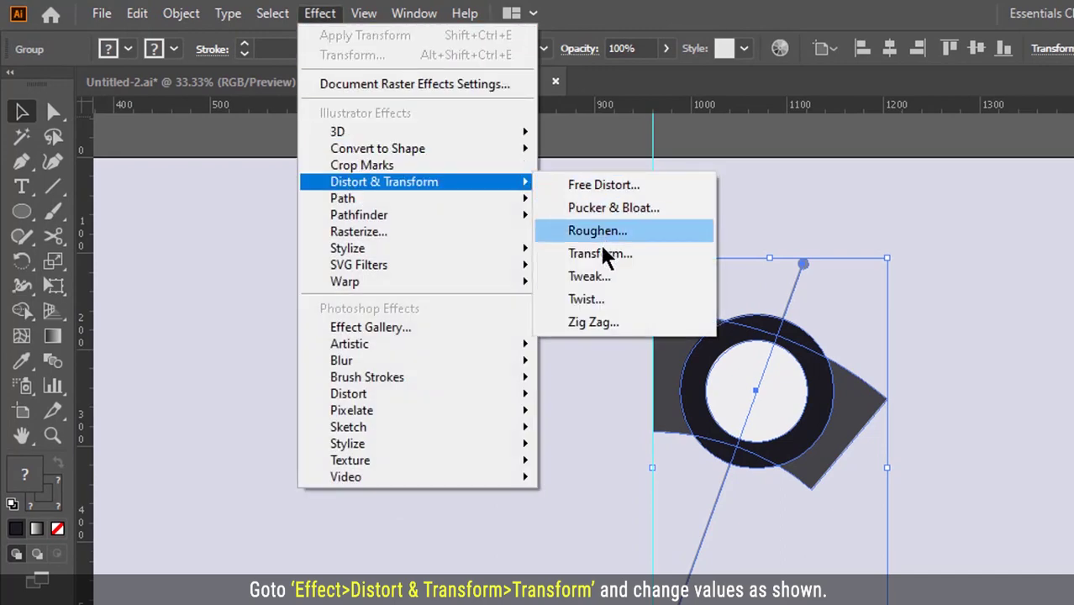
left_click(599, 256)
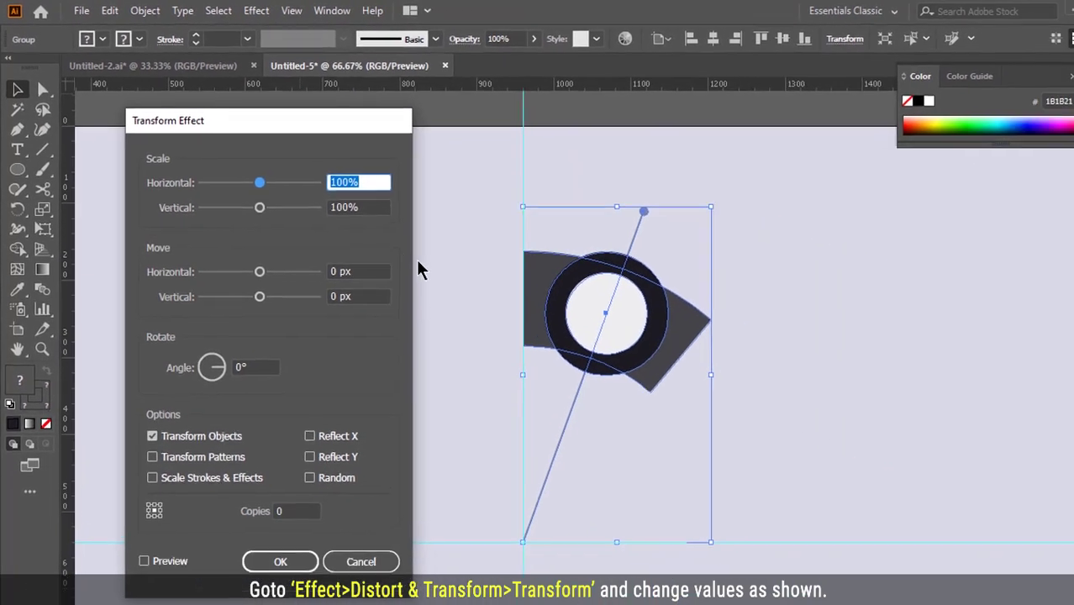
left_click(233, 347)
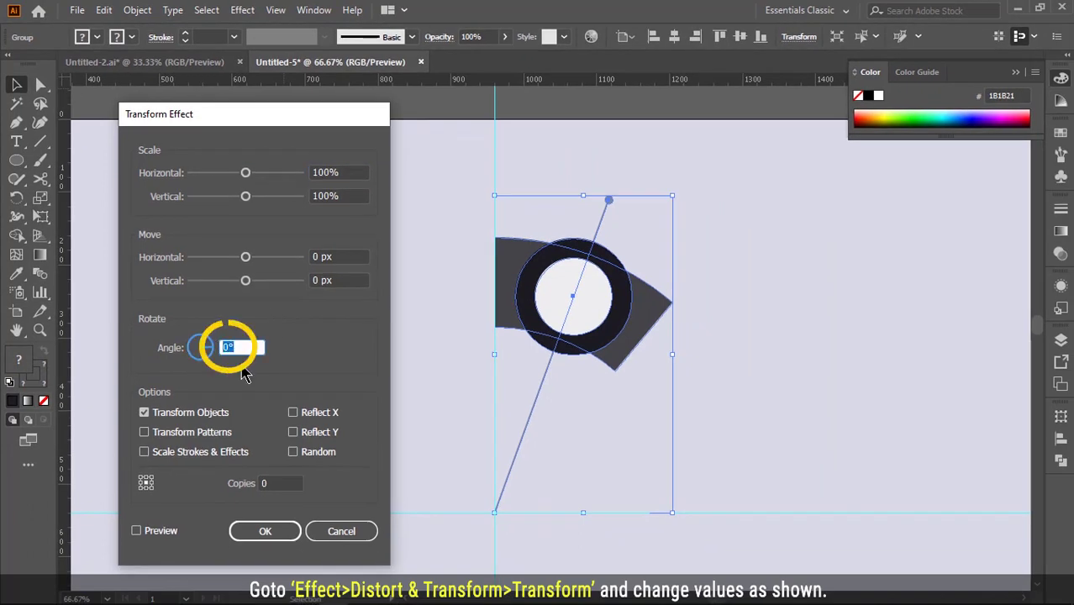
type("360/9")
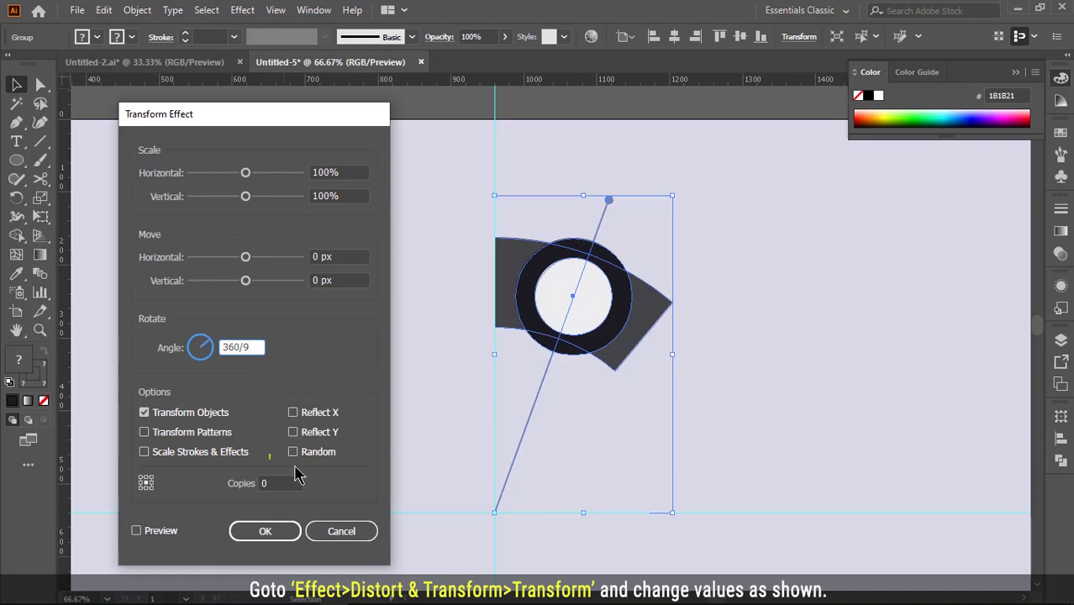
left_click(269, 483)
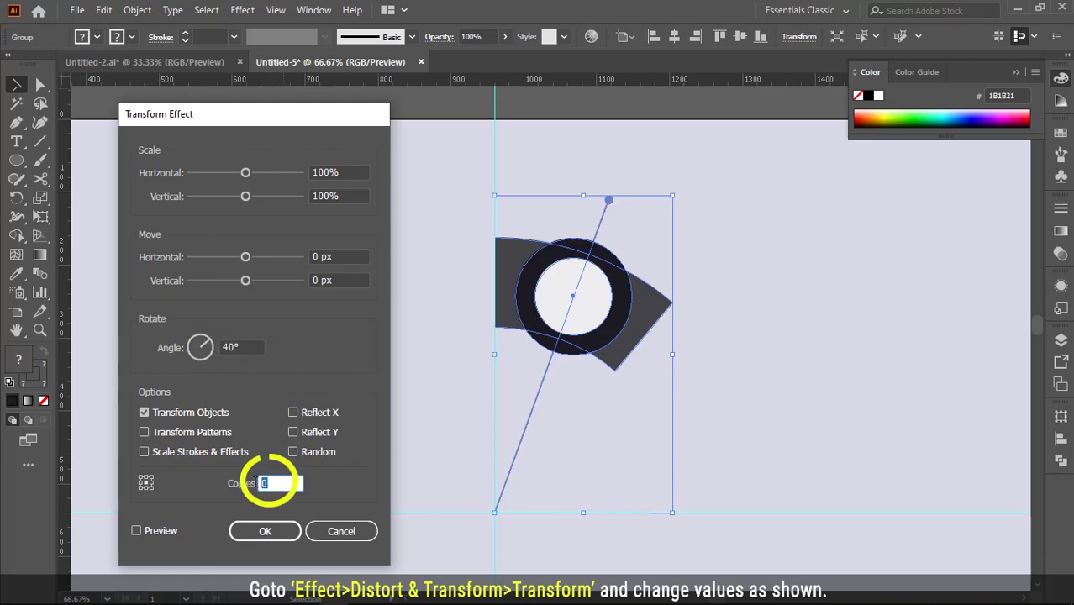
type("9")
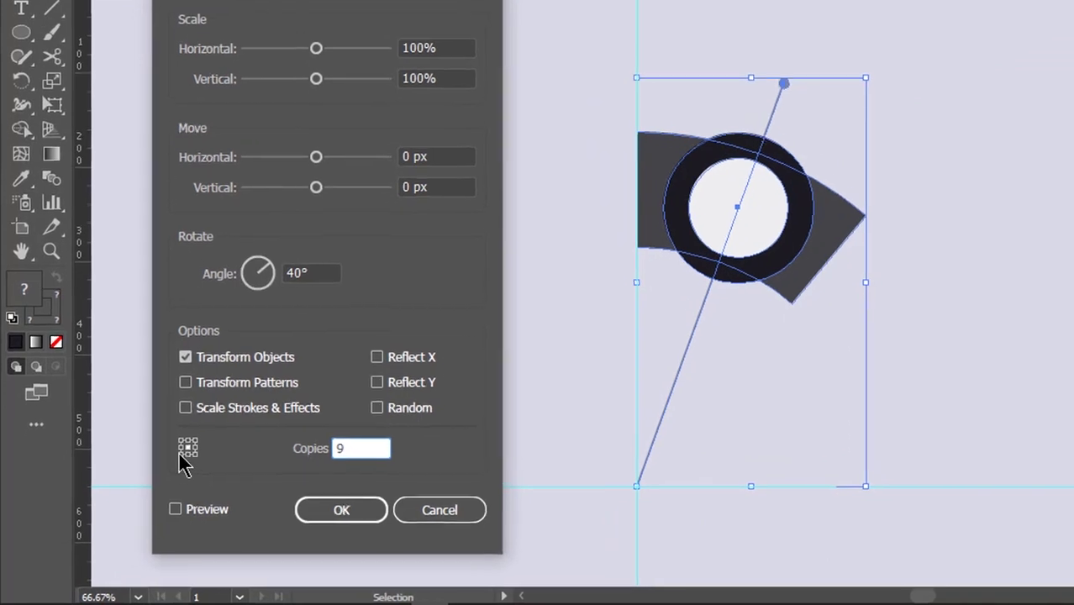
left_click(144, 486)
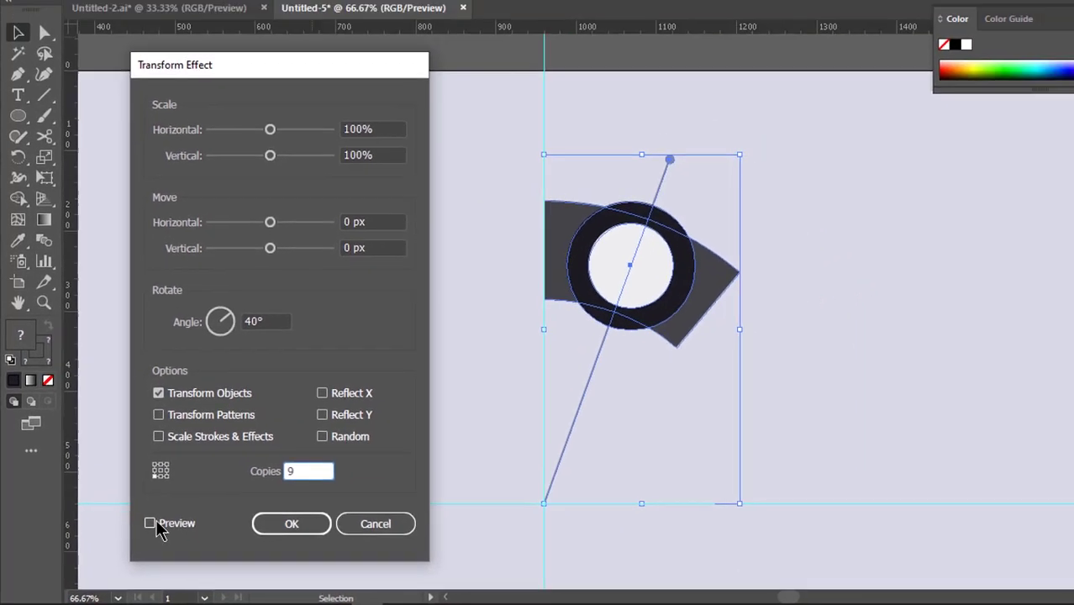
left_click(139, 531)
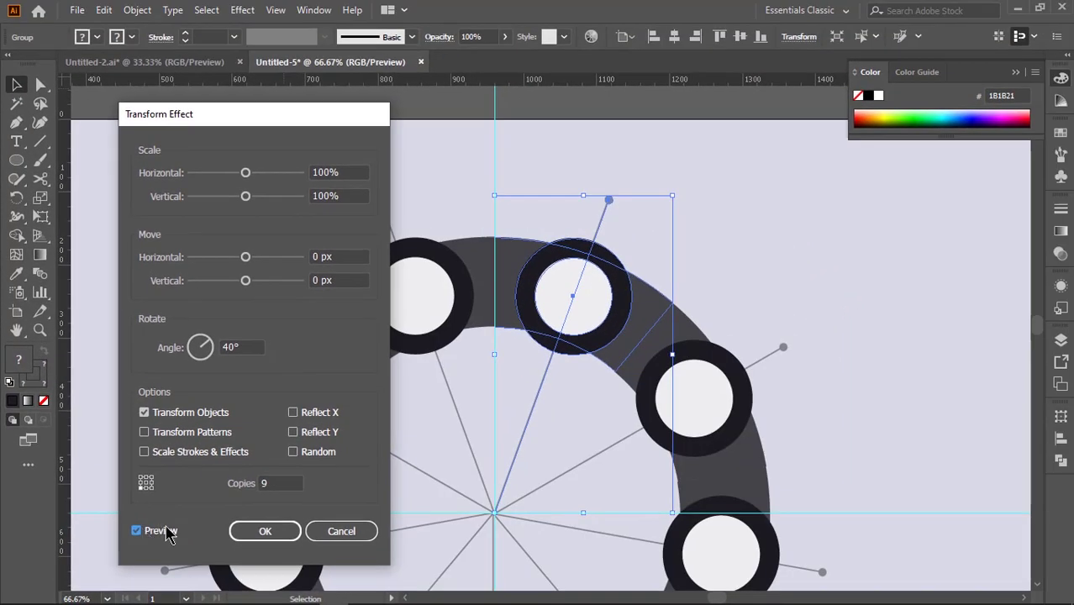
left_click(268, 530)
Step: Expand the ring's Transform effect appearance into real shapes
scroll(392, 410, "down", 2)
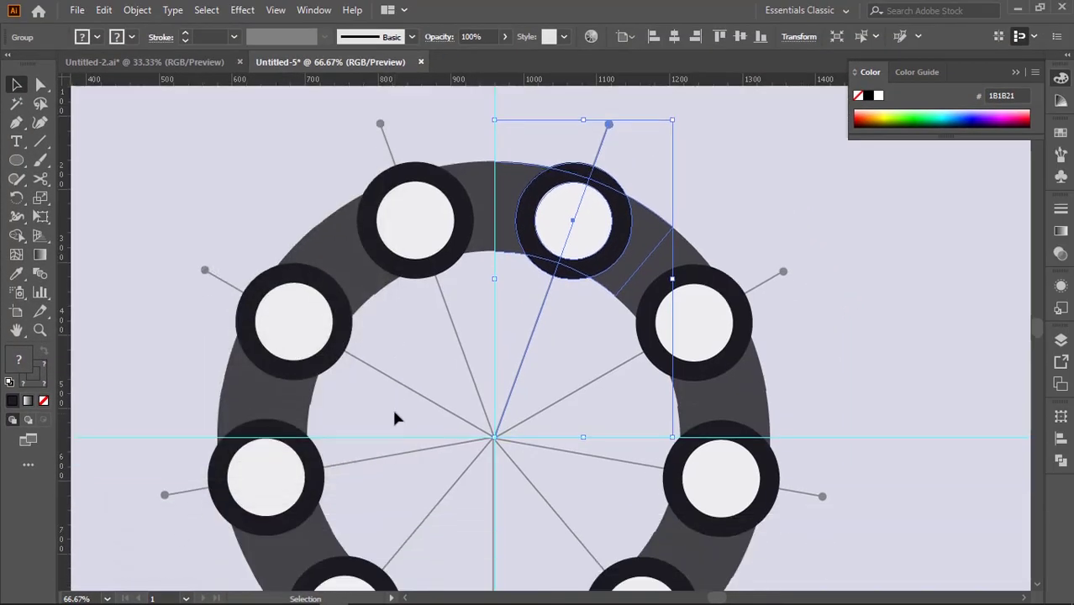
scroll(392, 406, "down", 2)
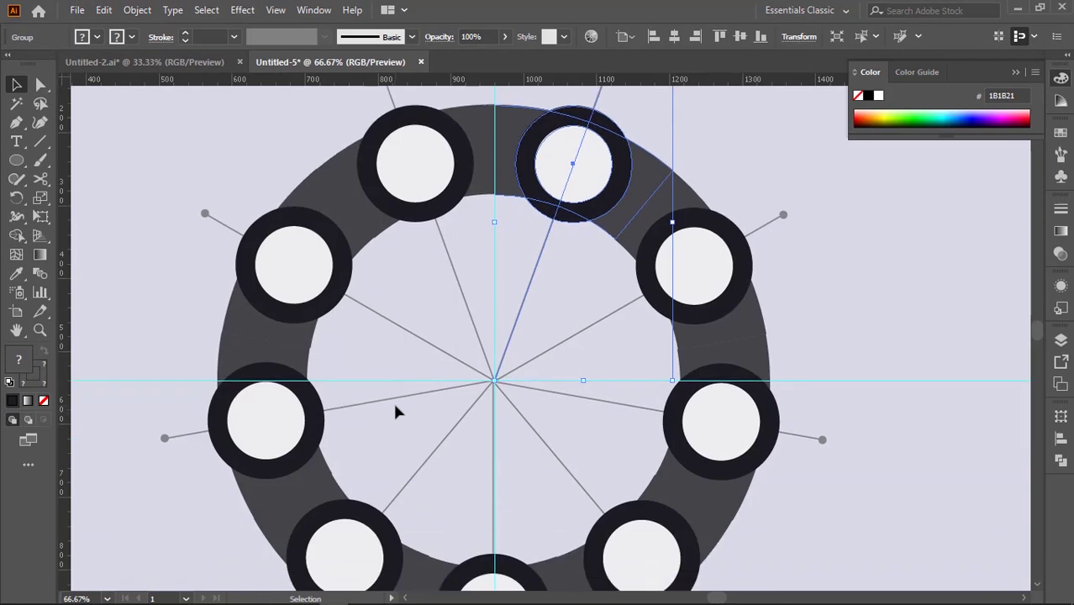
scroll(394, 398, "down", 1)
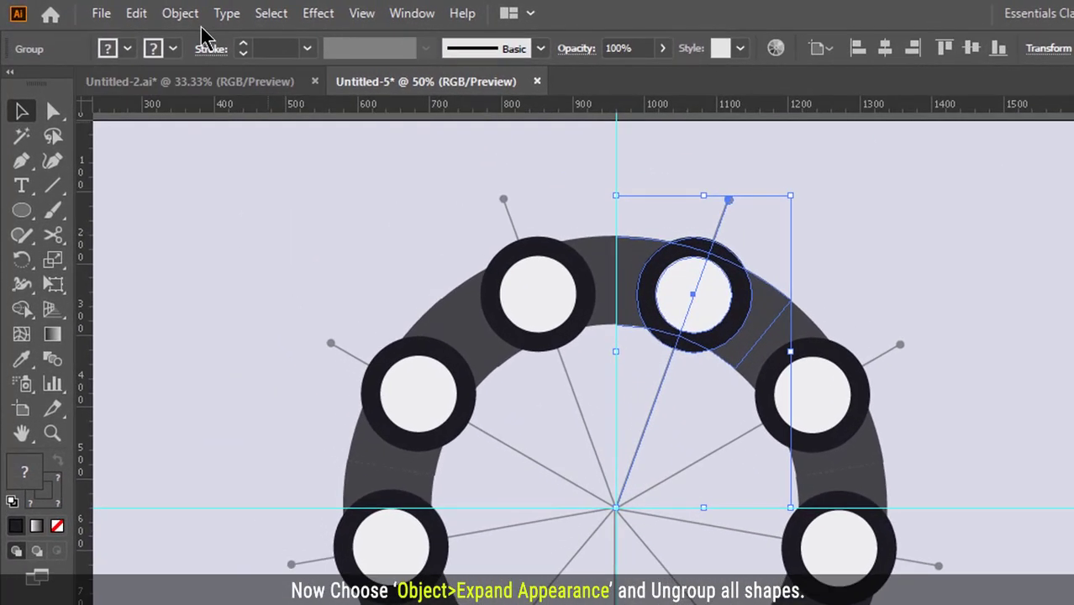
left_click(138, 10)
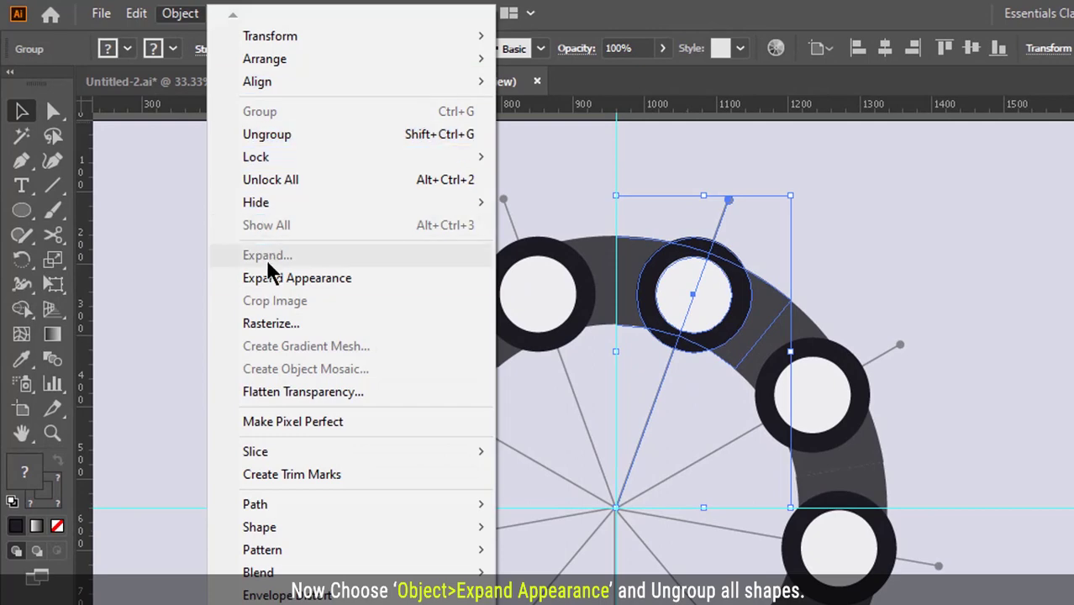
left_click(269, 279)
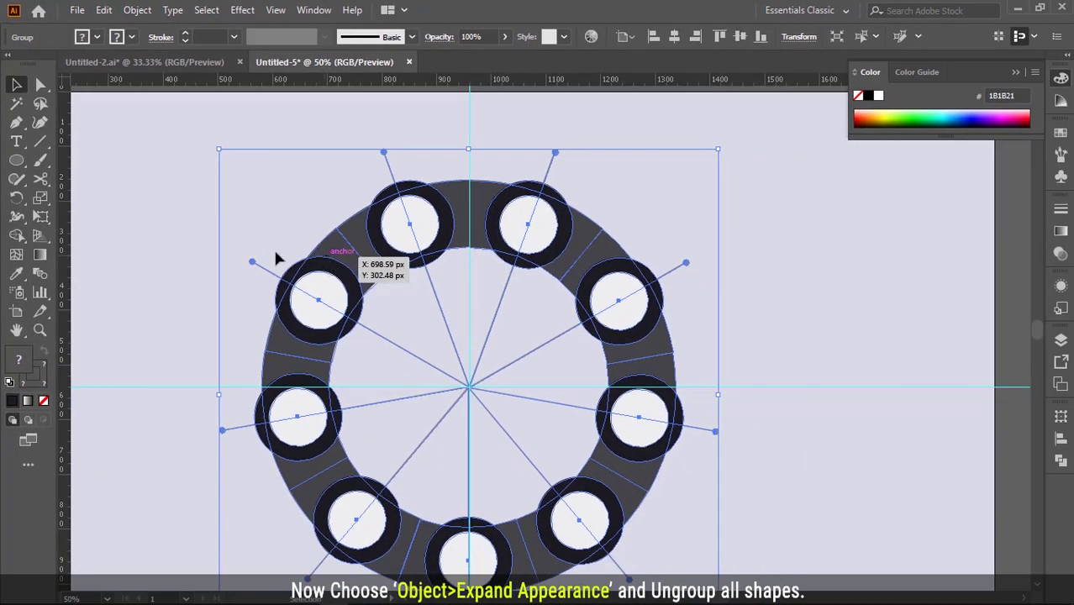
Step: Ungroup the ring and delete the extra duplicate section at the top
left_click(194, 232)
left_click(345, 237)
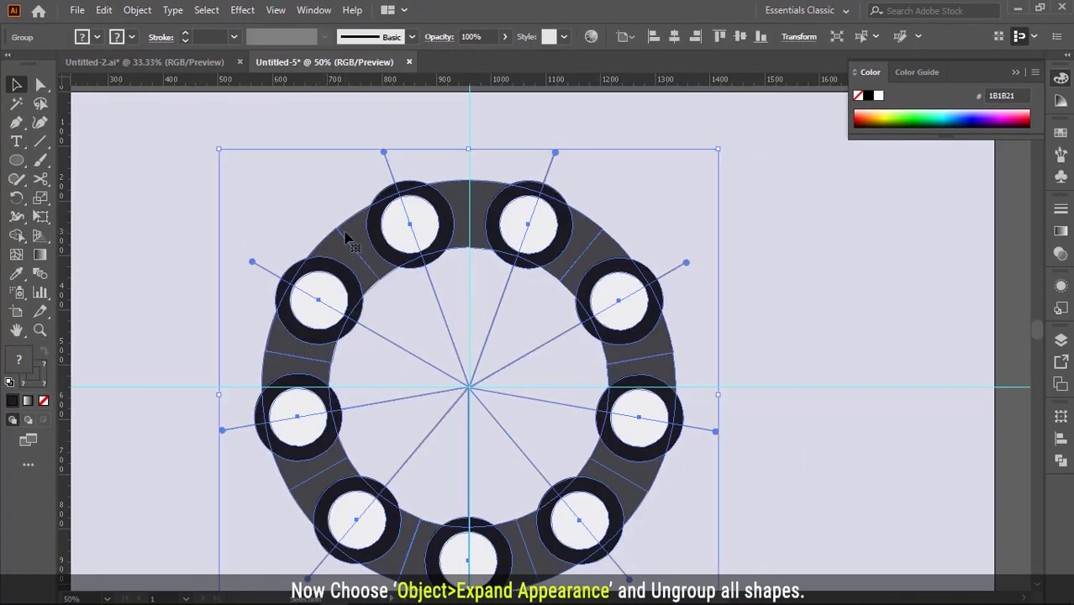
right_click(345, 237)
left_click(370, 364)
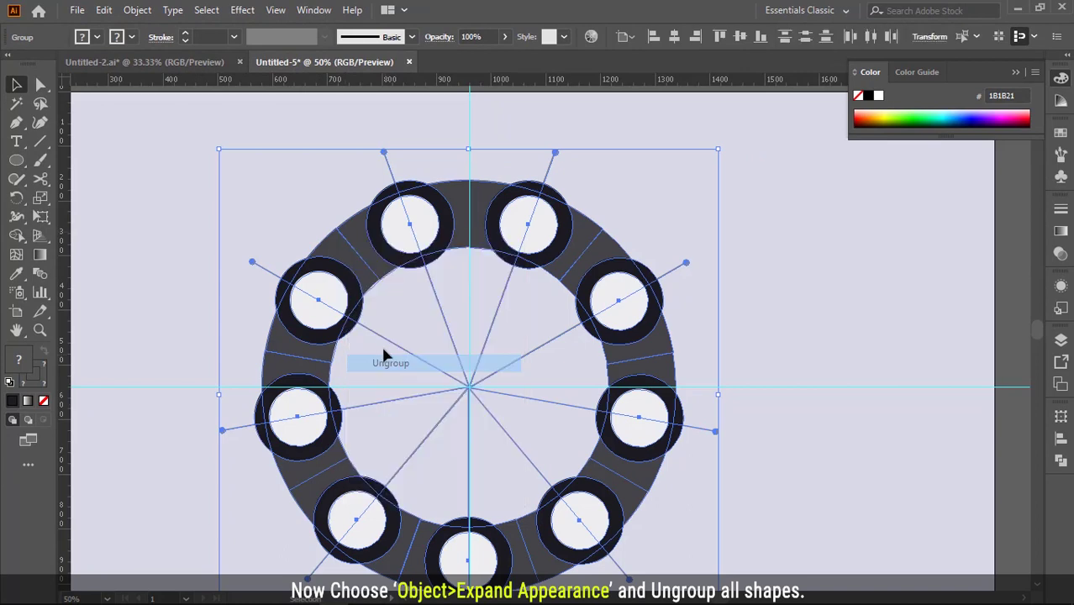
left_click(195, 256)
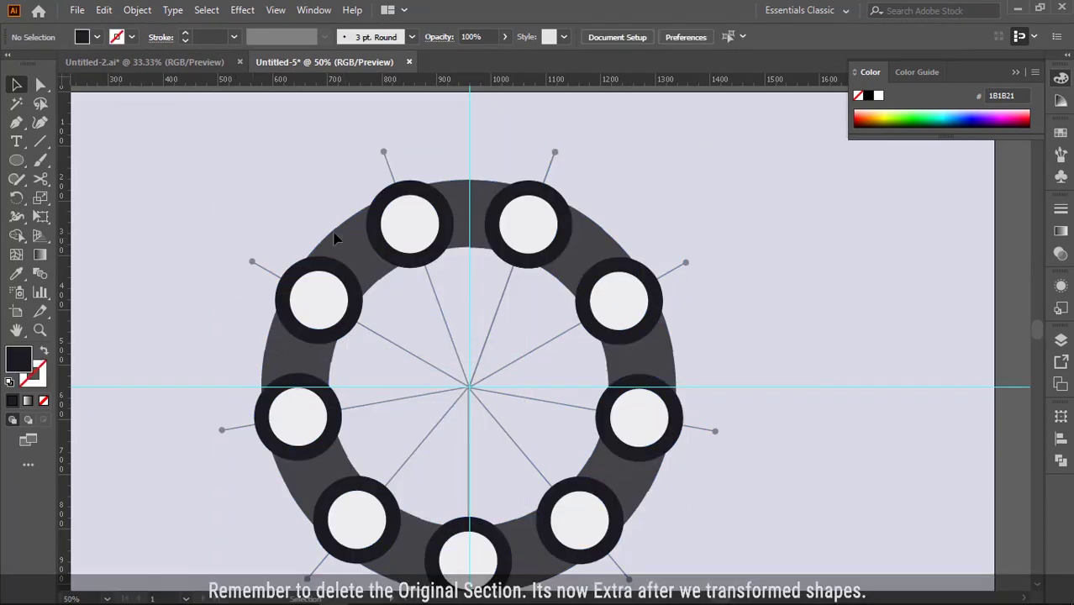
left_click(583, 231)
left_click_drag(586, 233, 897, 265)
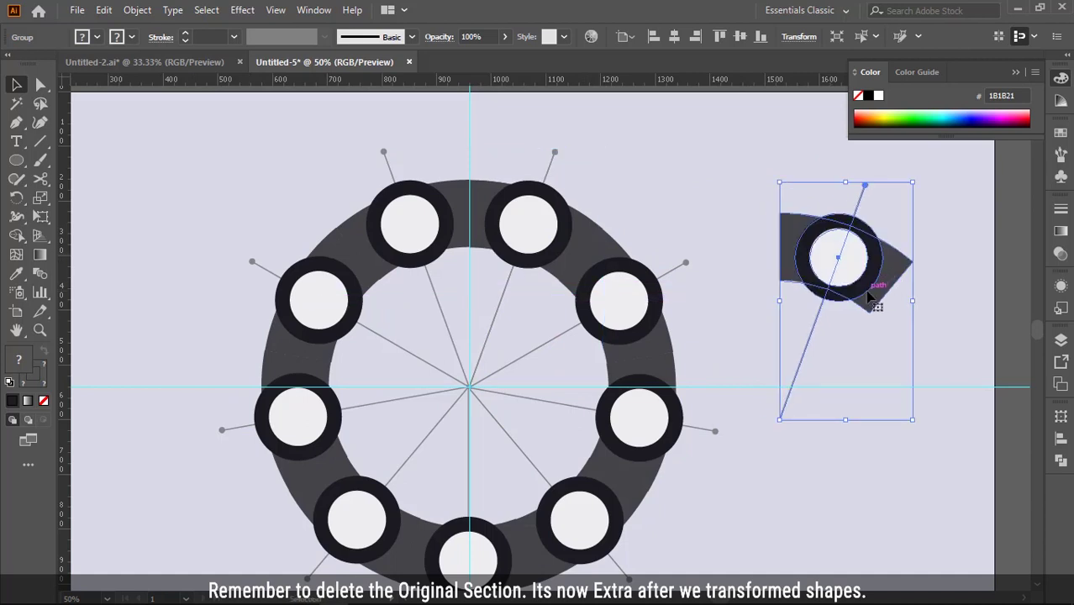
key("Delete")
Step: Ungroup the whole ring with its lines again and select one top-right segment to check it
left_click(667, 357)
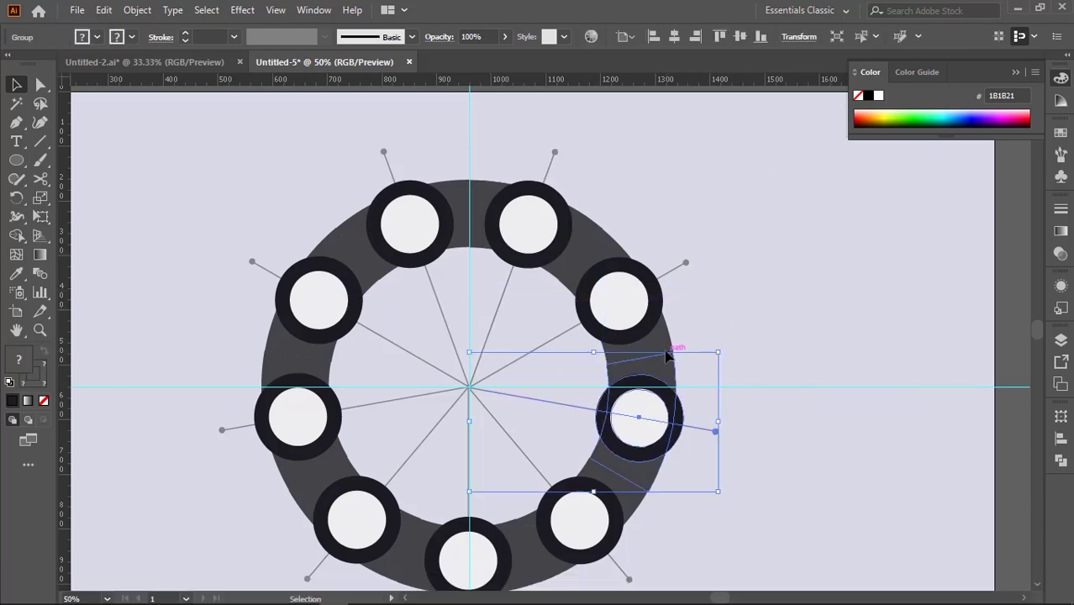
scroll(666, 357, "down", 1)
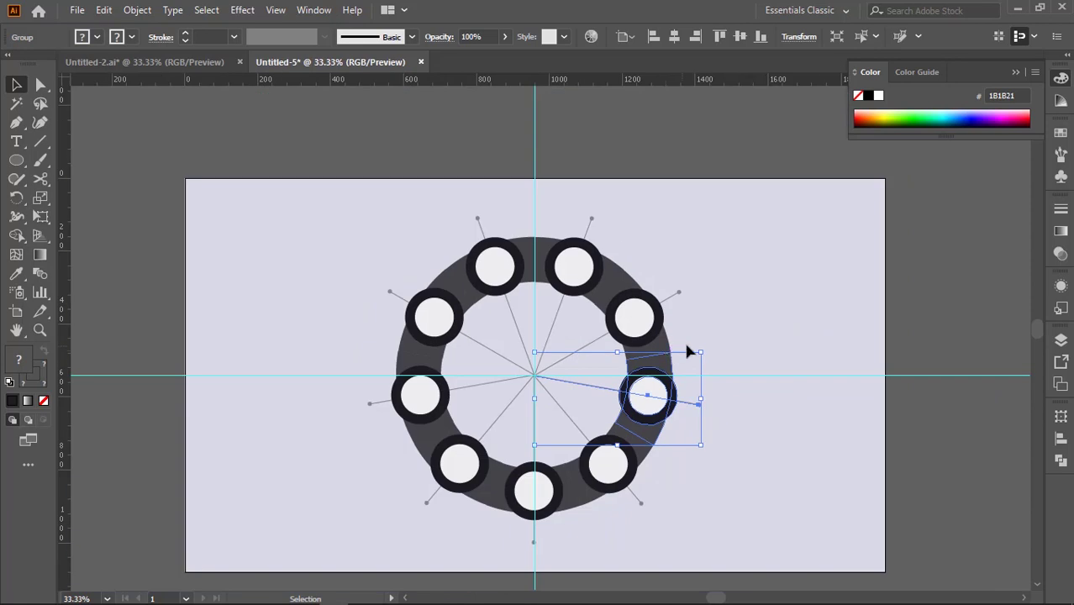
left_click(781, 343)
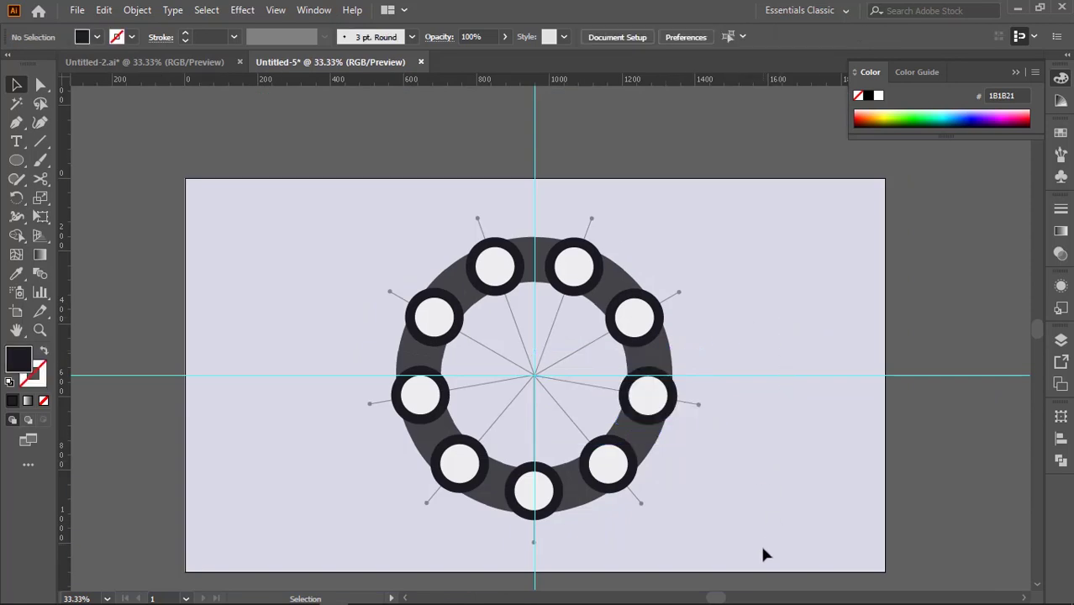
left_click_drag(764, 551, 336, 217)
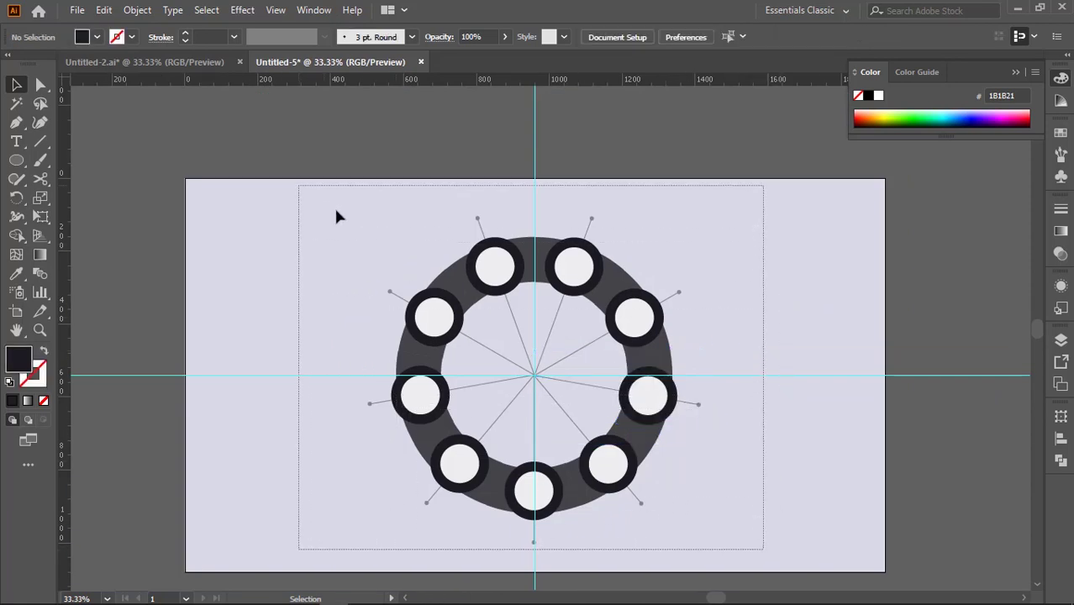
right_click(457, 281)
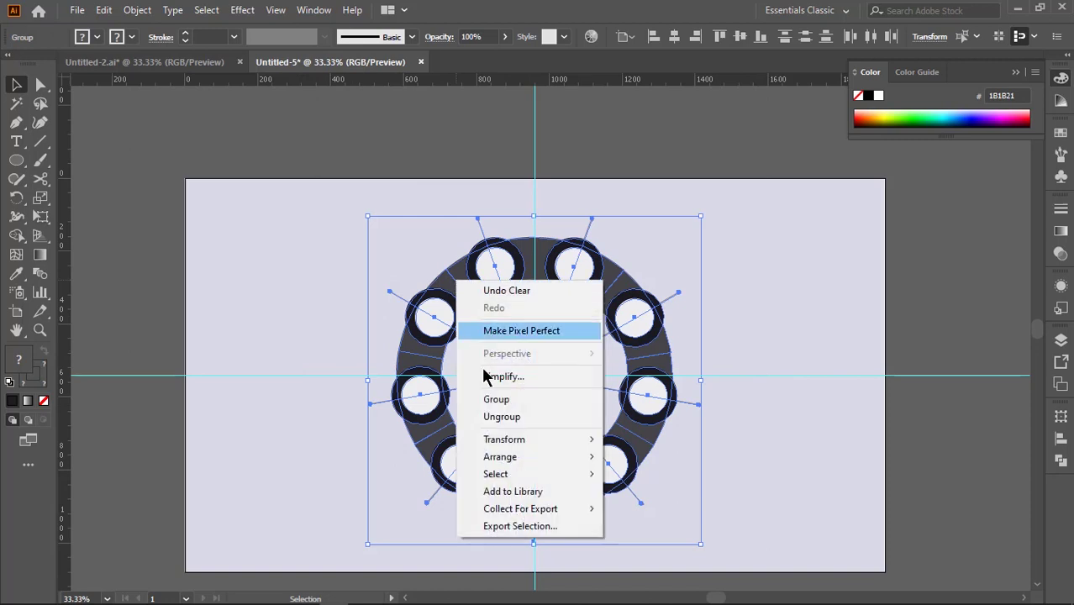
left_click(499, 416)
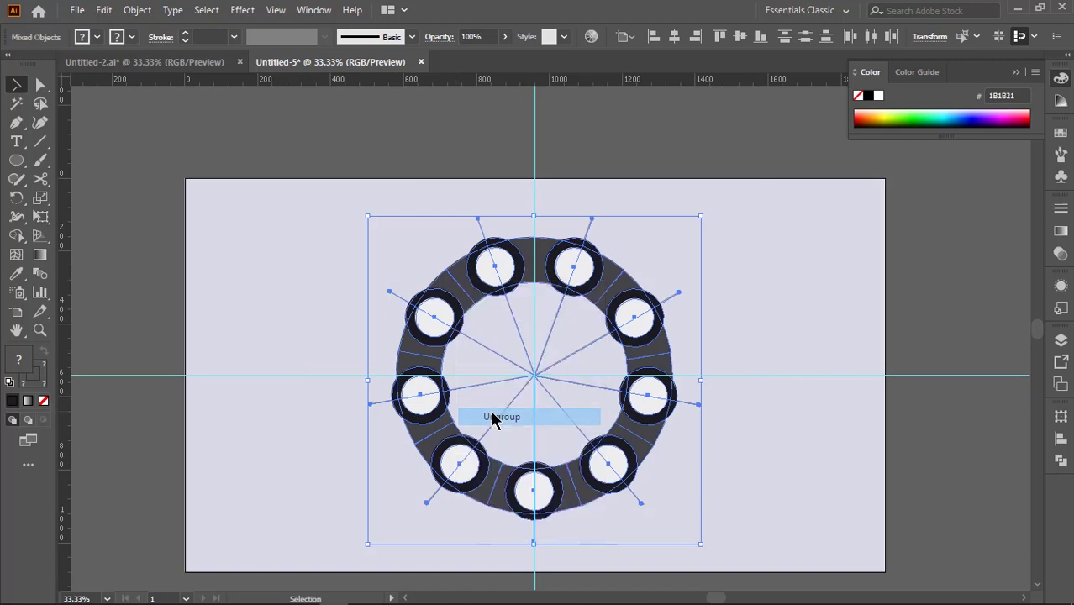
left_click(748, 285)
left_click(616, 276)
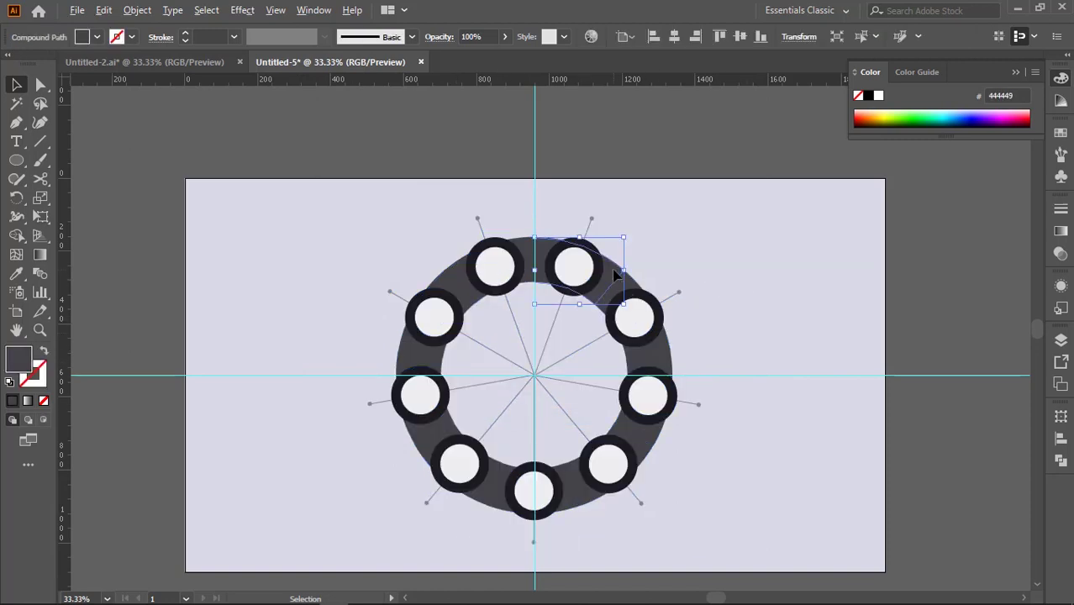
scroll(616, 276, "up", 1, "alt")
scroll(616, 272, "down", 1)
scroll(617, 269, "down", 1)
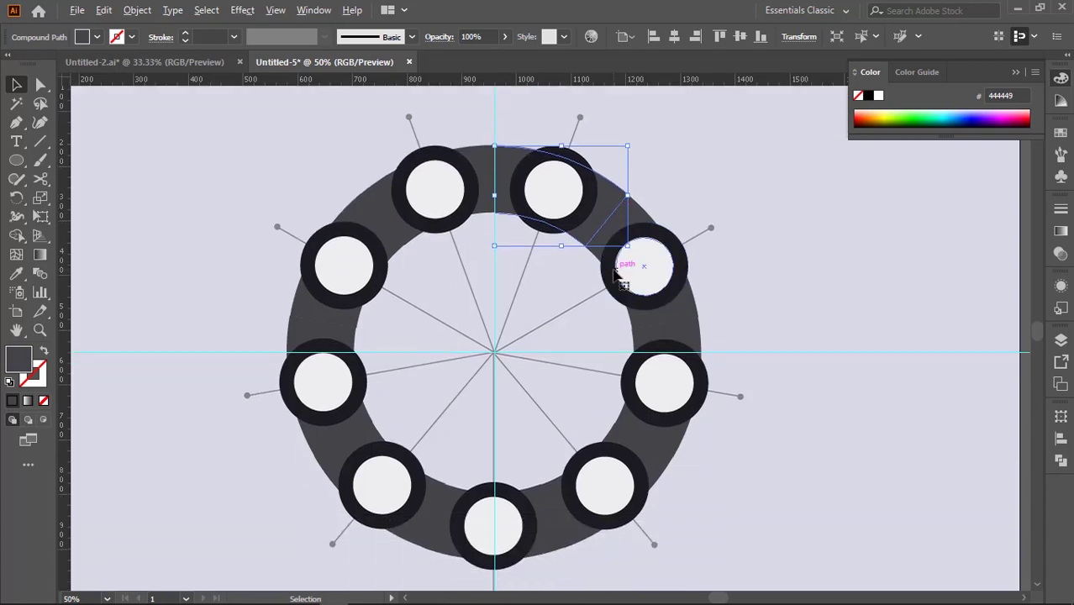
scroll(616, 276, "down", 1)
Step: Copy the blue swatch column from Untitled-2 and paste it at Untitled-5's upper-left
left_click(215, 183)
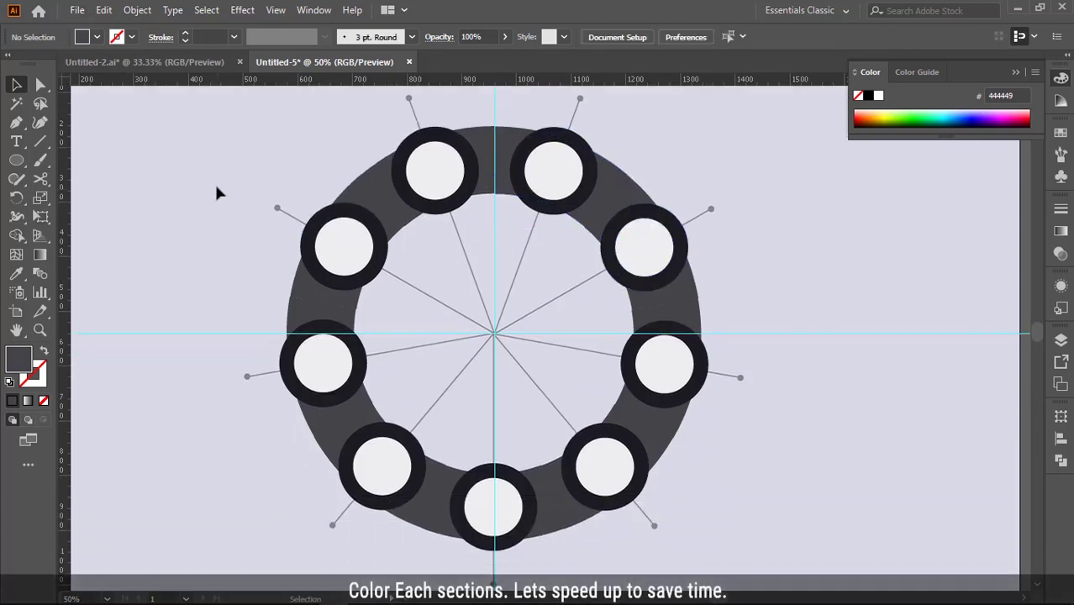
key("ctrl+a")
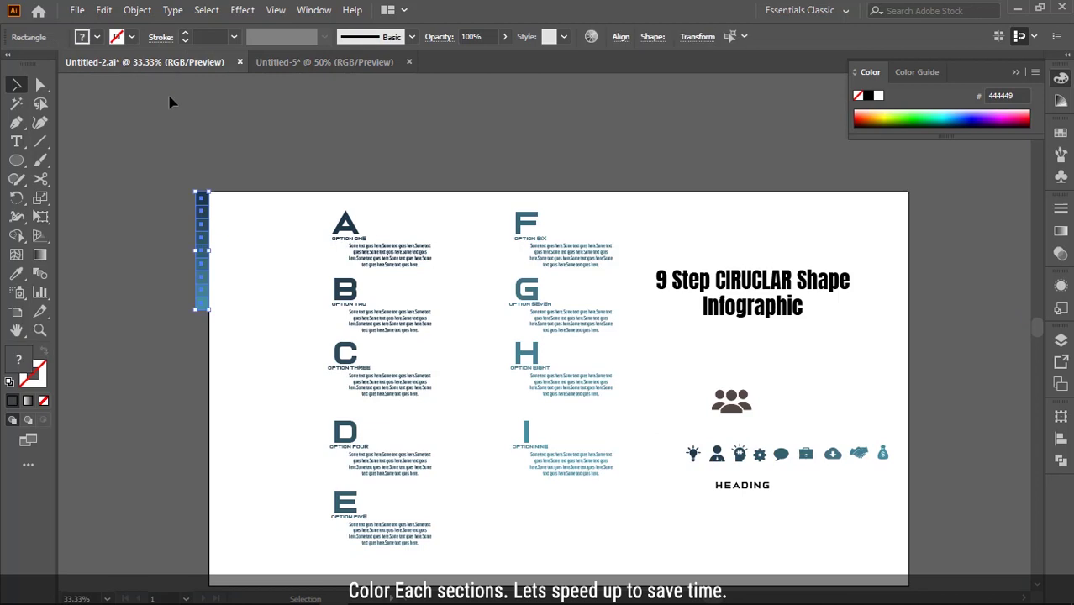
left_click(290, 63)
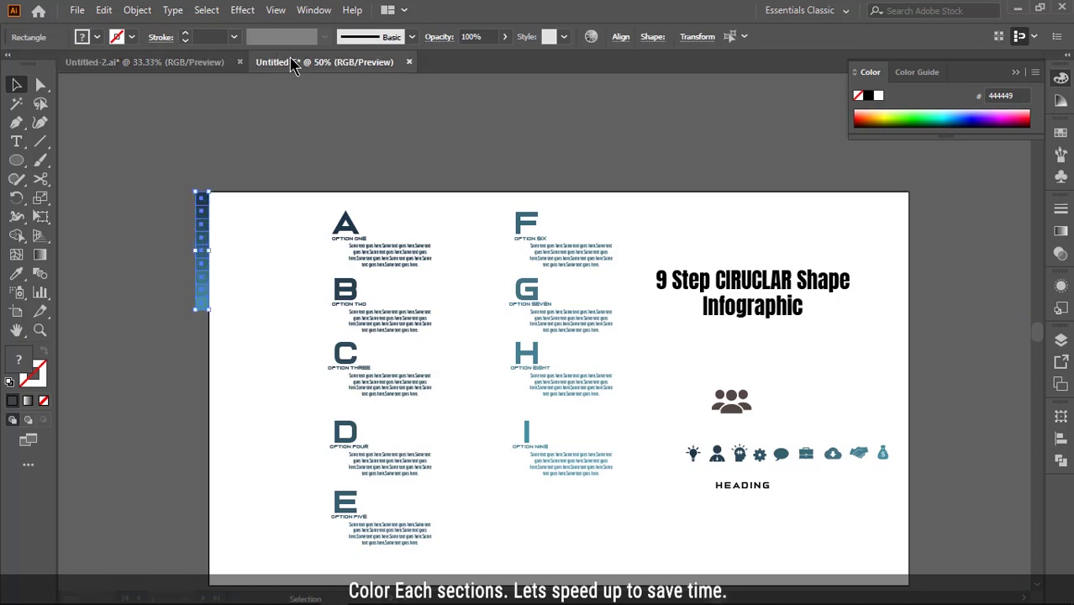
key("ctrl+v")
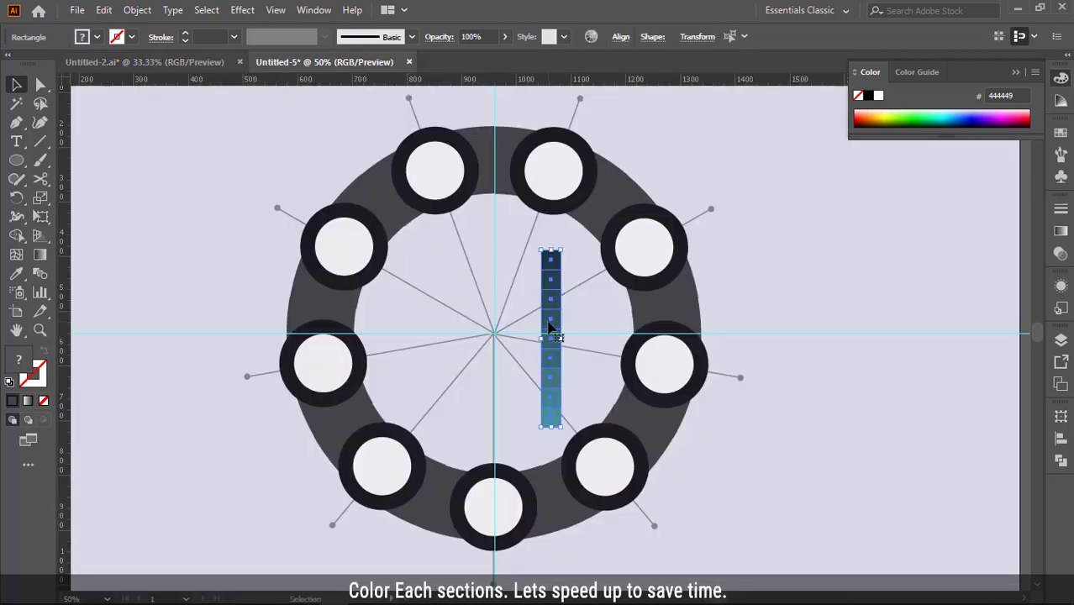
left_click_drag(549, 326, 155, 211)
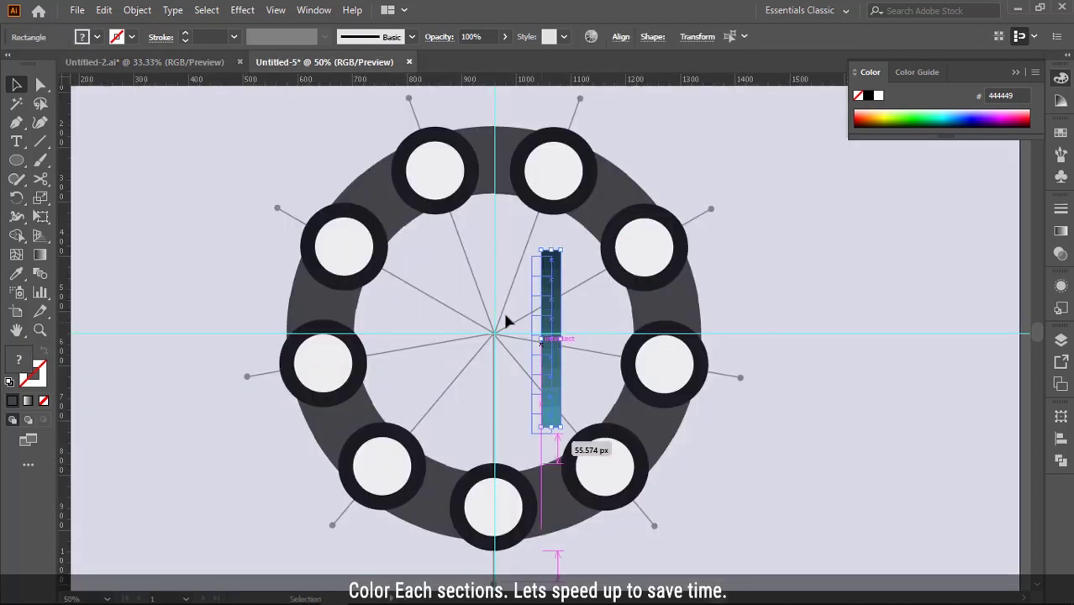
left_click(214, 156)
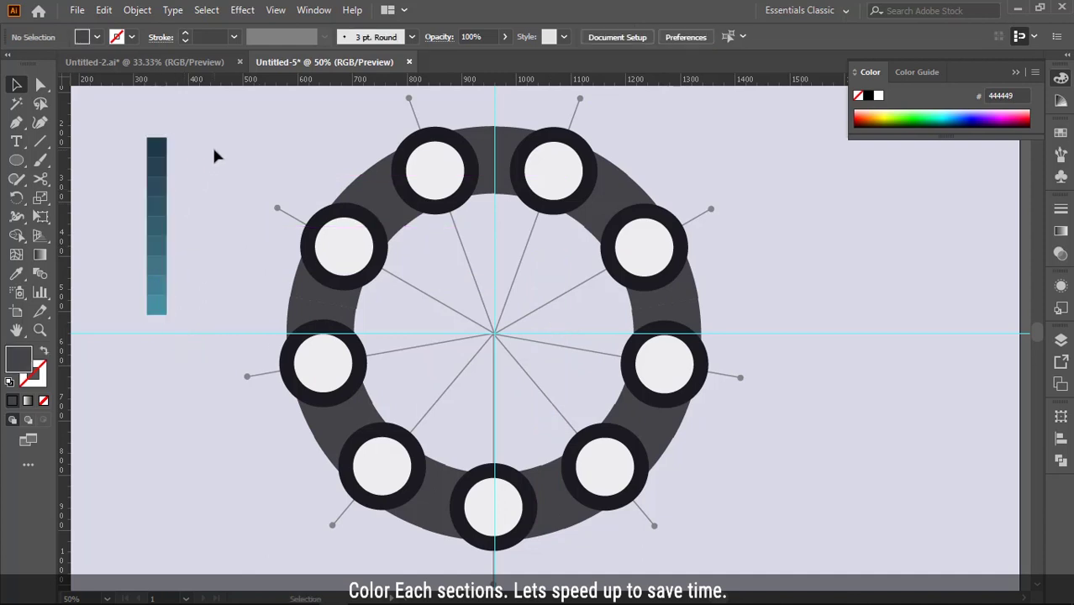
Step: Eyedrop the four darkest swatch blues onto the top-right through lower-right ring segments
left_click(510, 142)
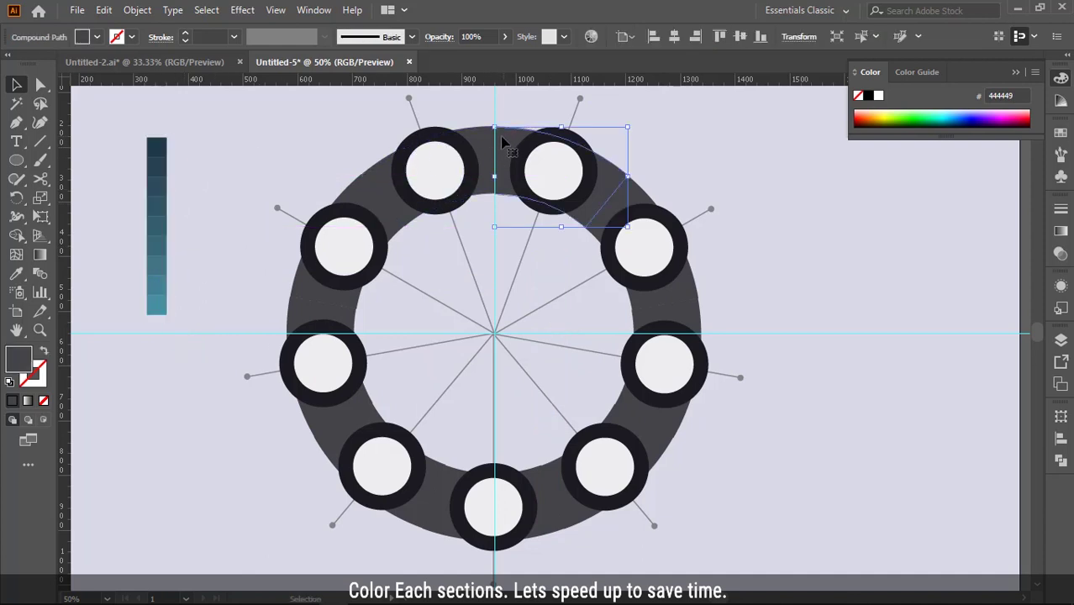
left_click(18, 274)
left_click(155, 144)
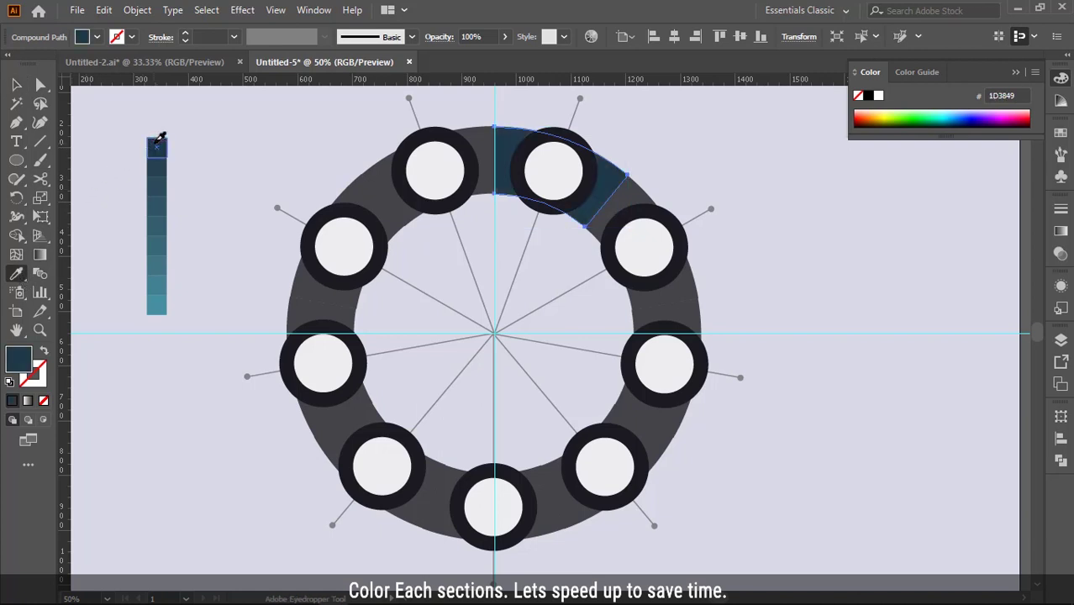
key("v")
left_click(641, 203)
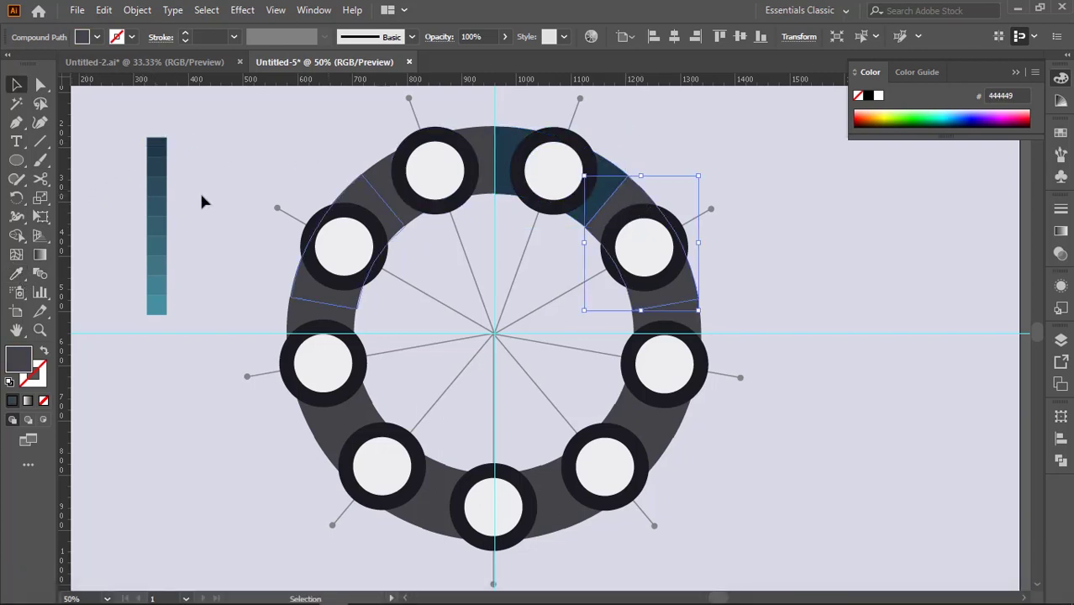
left_click(18, 274)
left_click(157, 168)
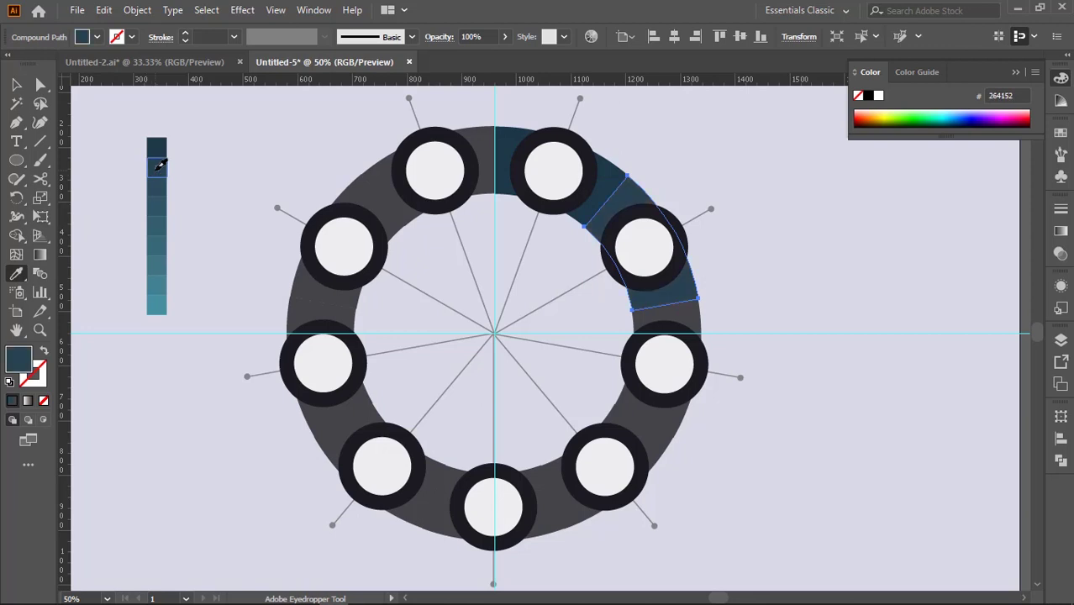
key("v")
left_click(704, 323)
left_click(18, 274)
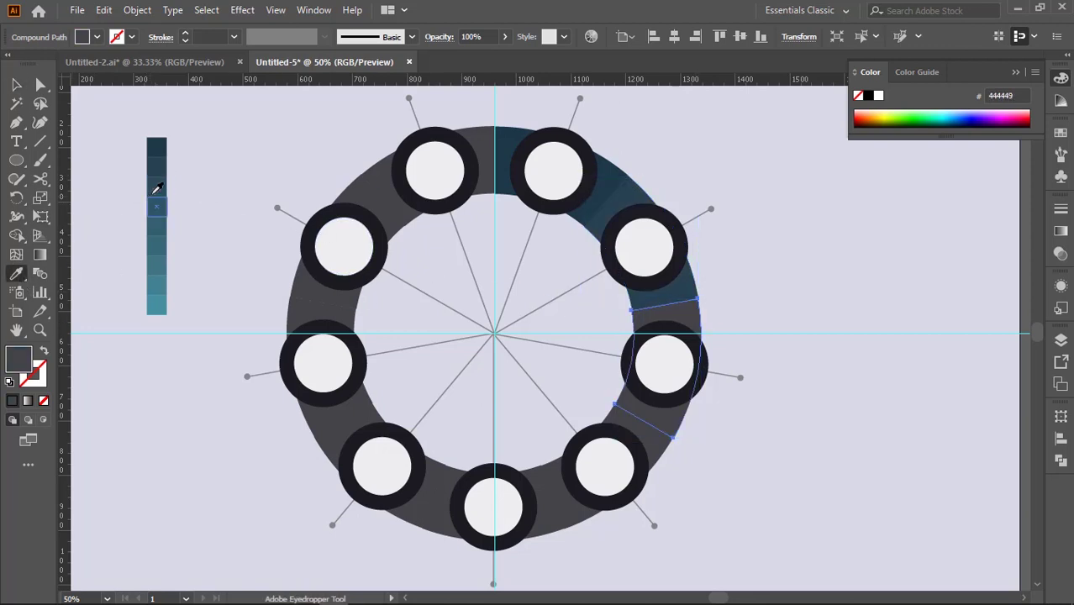
left_click(157, 187)
key("v")
left_click(576, 511)
left_click(17, 274)
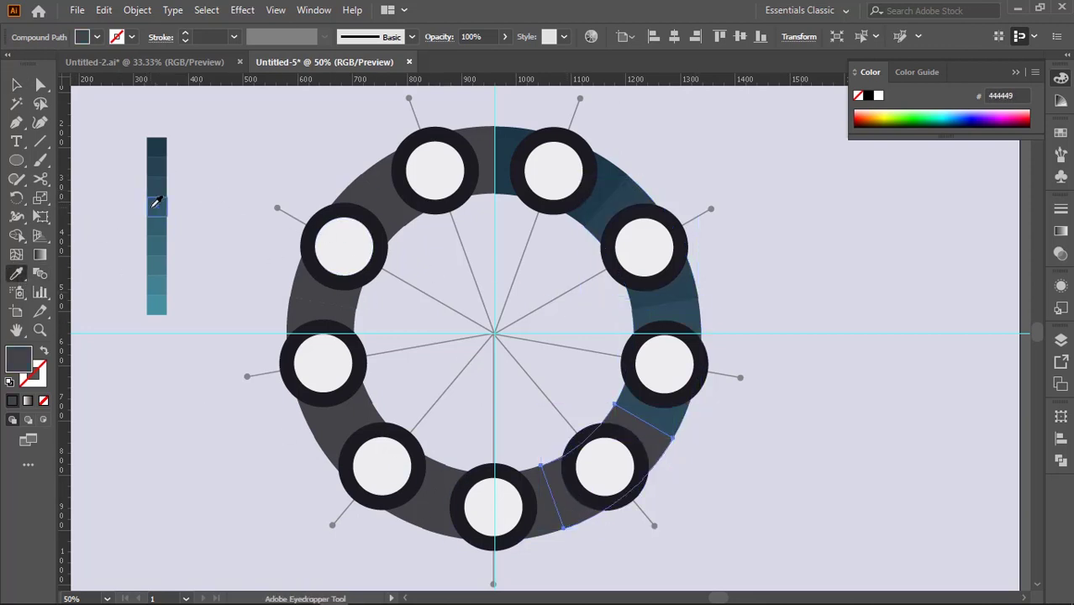
left_click(156, 201)
key("v")
Step: Eyedrop the remaining swatch blues onto the bottom through top-left segments, ending with the lightest
left_click(439, 521)
left_click(17, 274)
left_click(158, 218)
key("v")
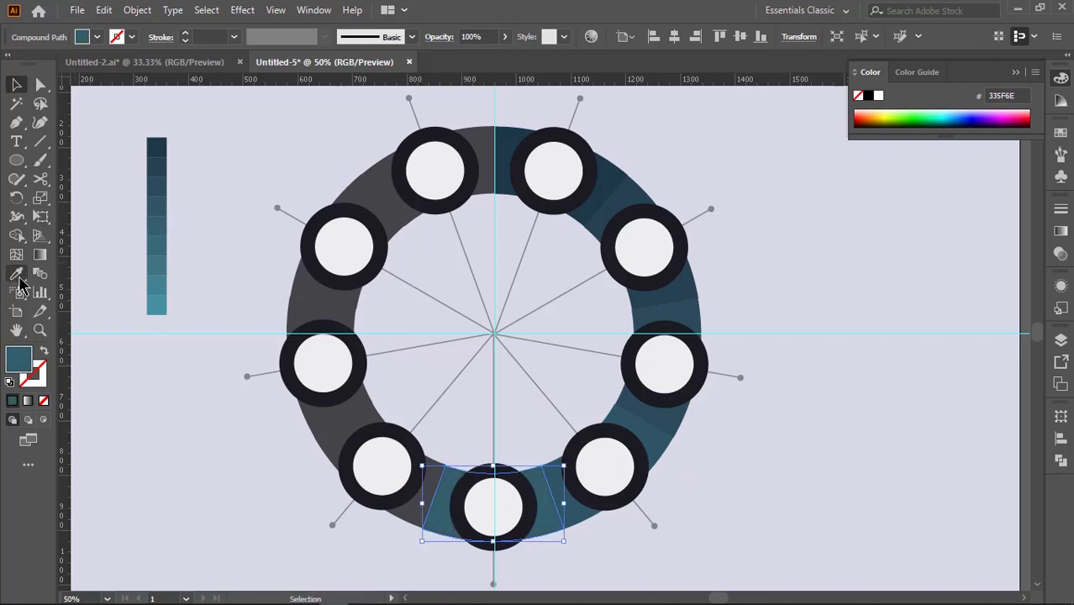
left_click(353, 416)
left_click(16, 274)
left_click(158, 242)
key("v")
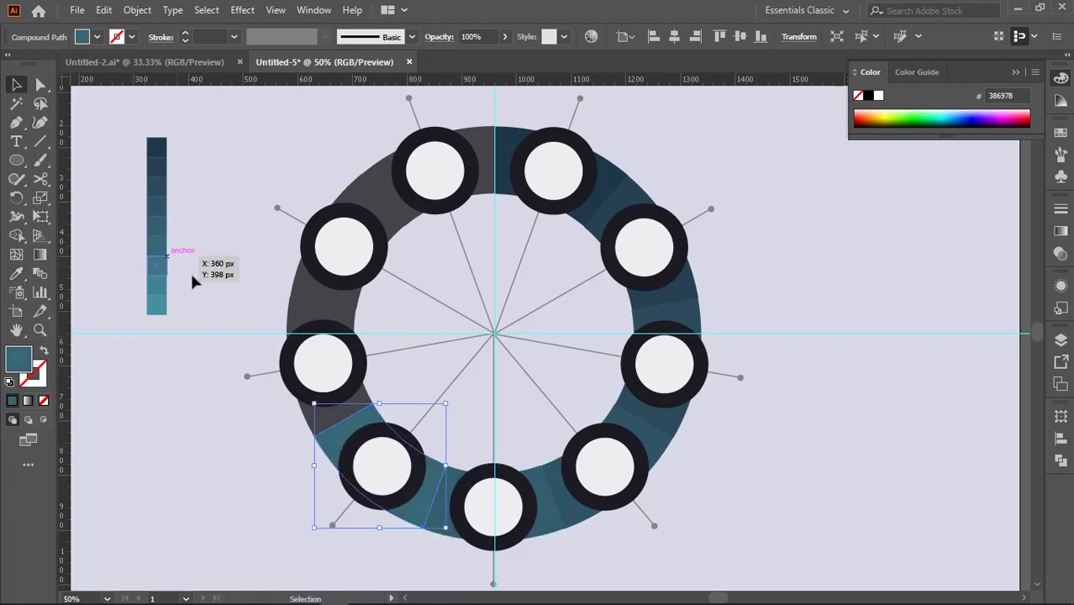
left_click(290, 337)
left_click(16, 274)
left_click(157, 260)
key("v")
left_click(296, 281)
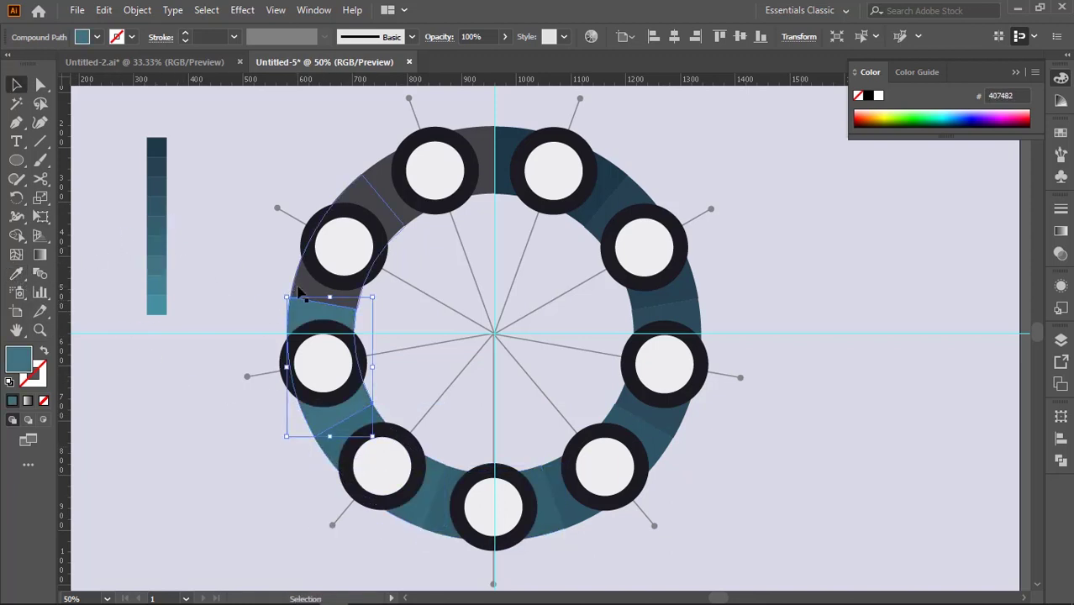
left_click(16, 274)
left_click(156, 280)
key("v")
left_click(383, 181)
left_click(16, 274)
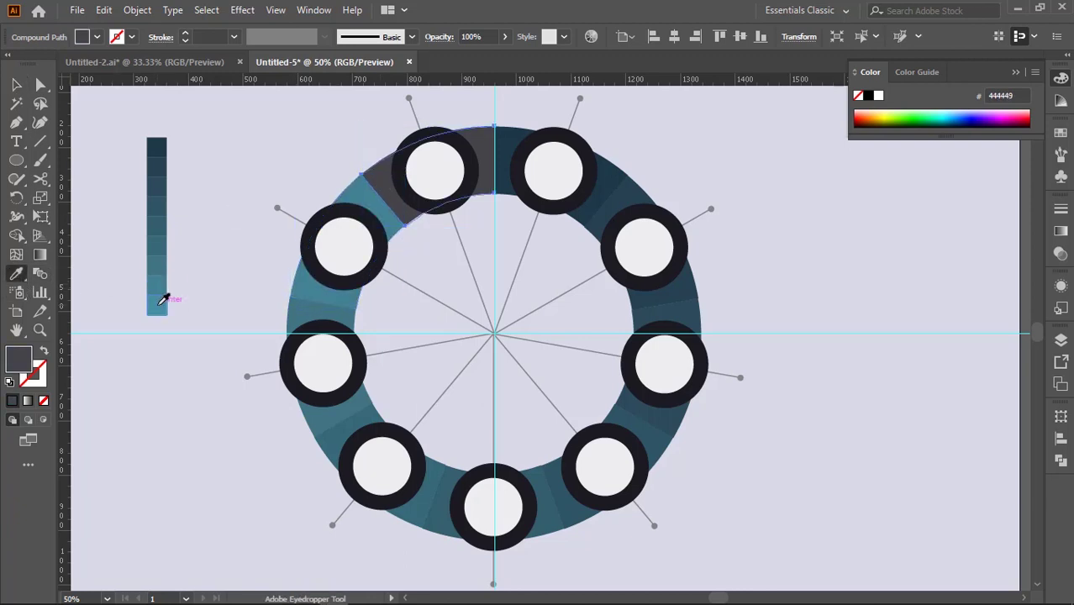
left_click(157, 299)
key("v")
left_click(232, 180)
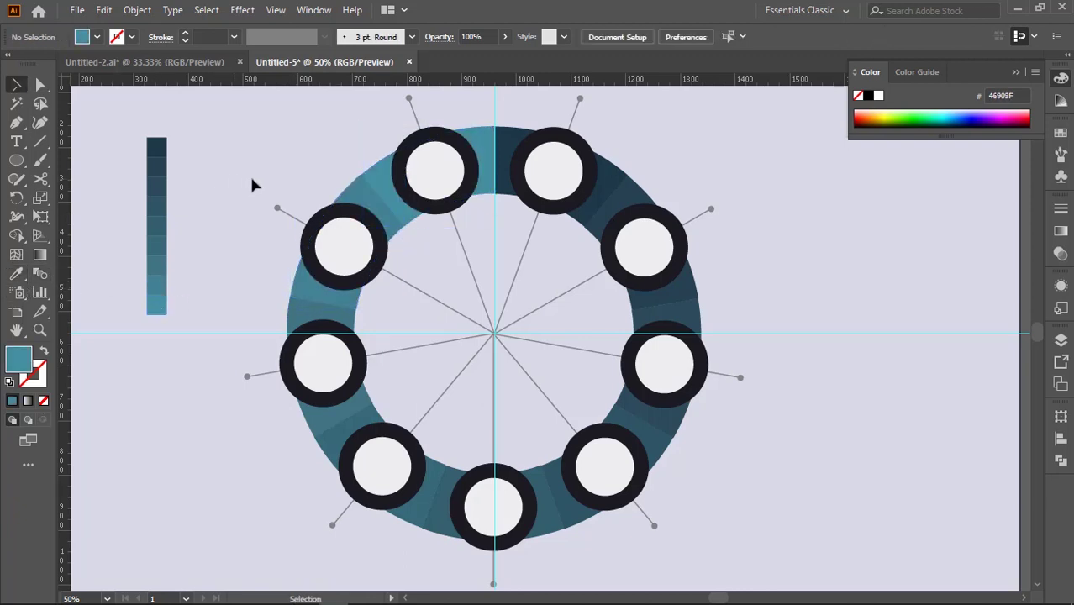
Step: Shift-select the large dark framing circles all around the ring
left_click(427, 146)
left_click(572, 139, "shift")
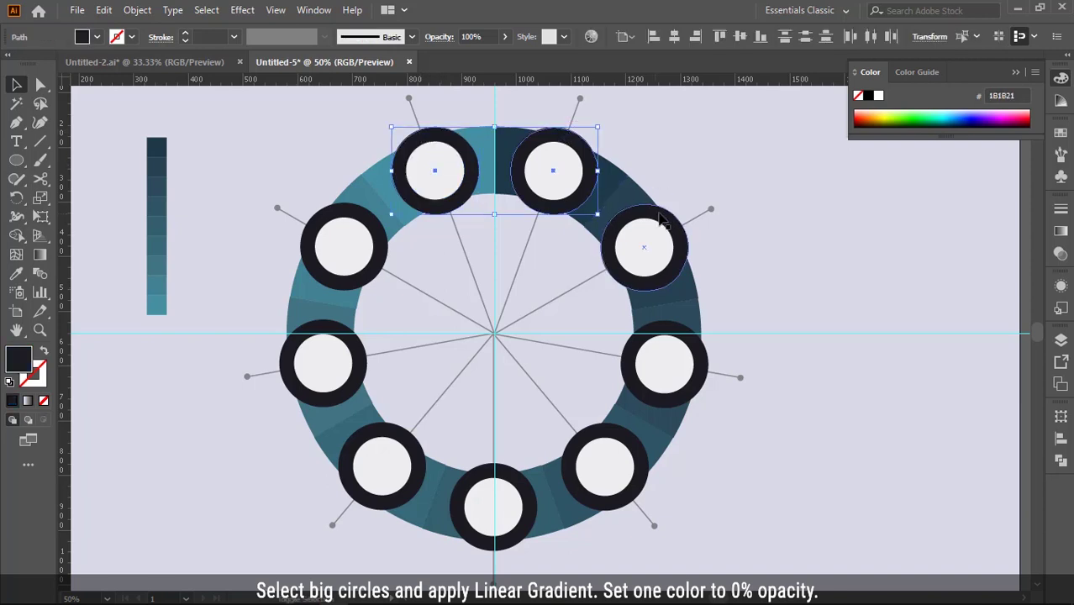
left_click(664, 220, "shift")
left_click(695, 337, "shift")
left_click(646, 472, "shift")
left_click(538, 505, "shift")
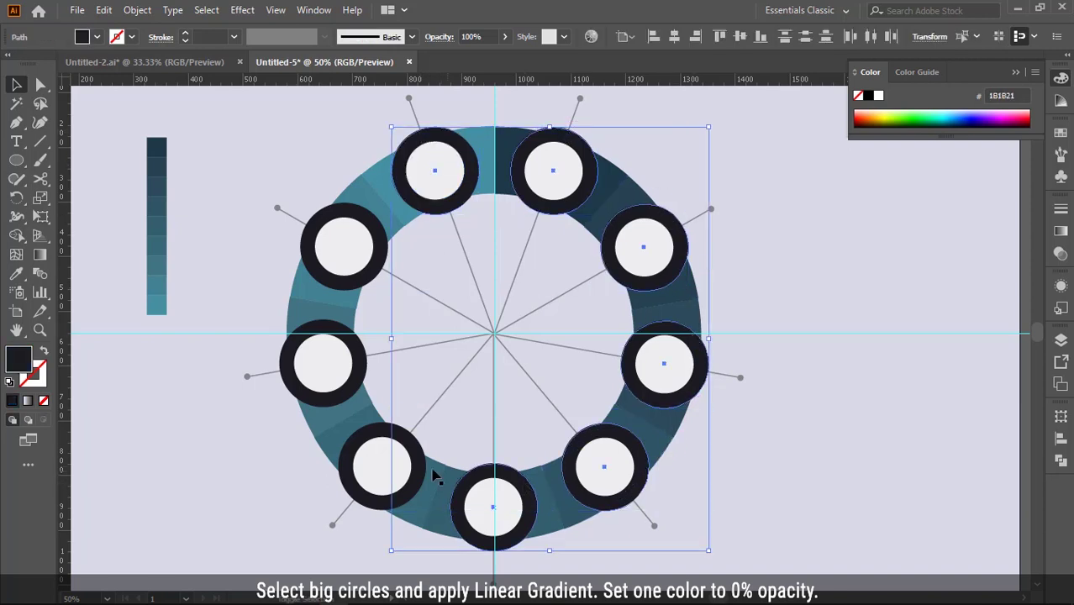
left_click(425, 471, "shift")
left_click(363, 374, "shift")
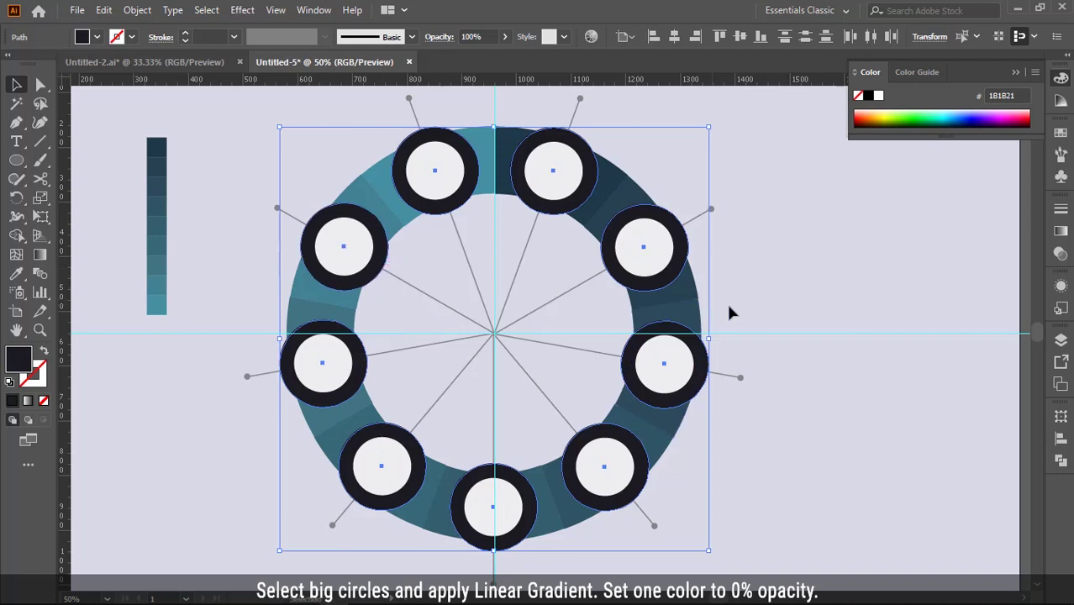
Step: Give the circles a -45° linear gradient with the black stop at 0% opacity
left_click(1061, 233)
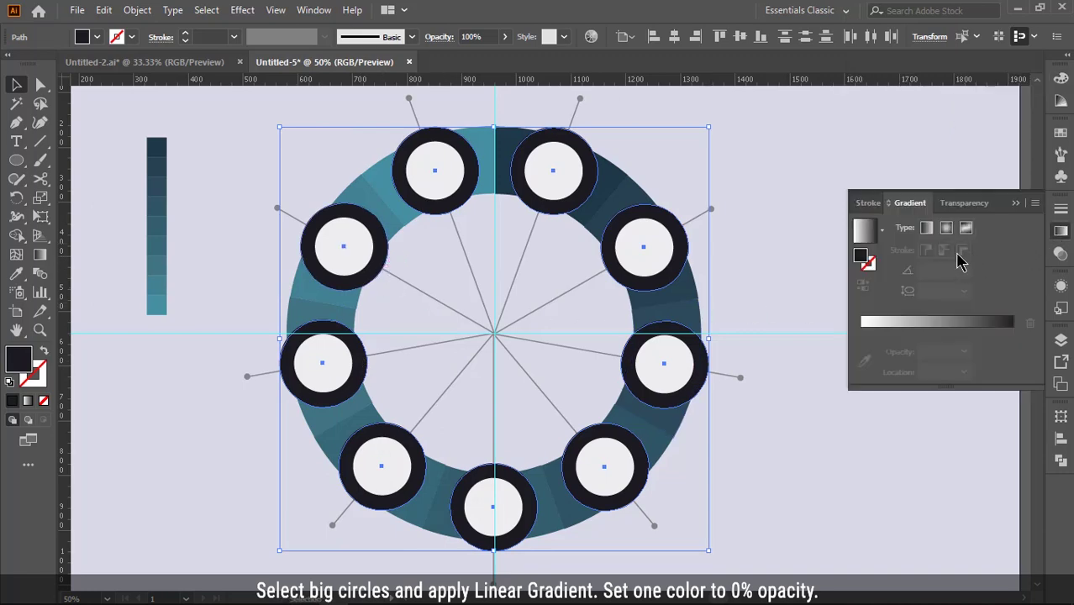
left_click(927, 229)
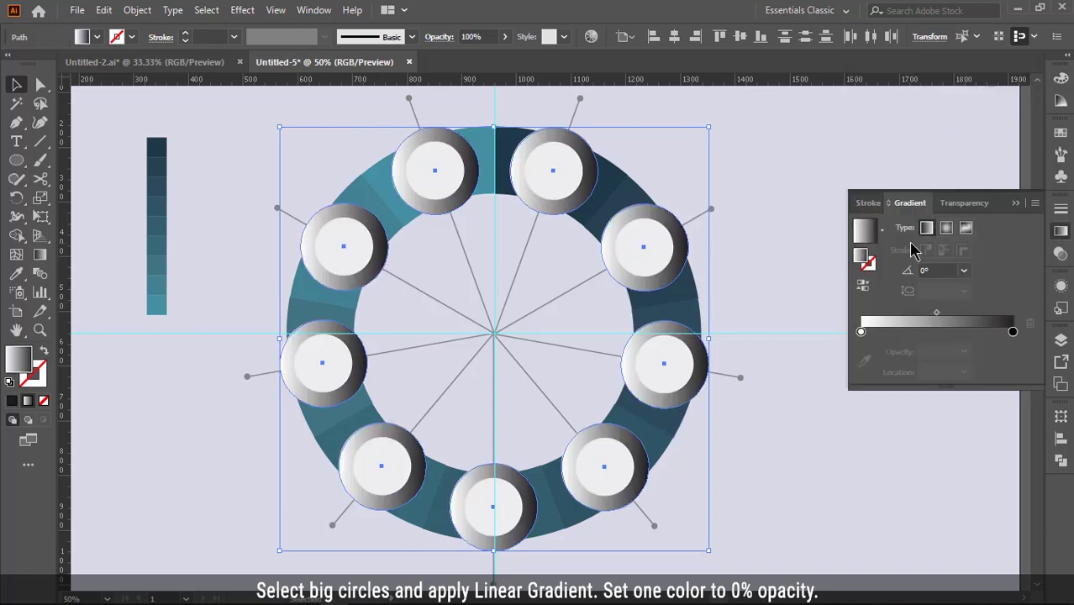
left_click(964, 272)
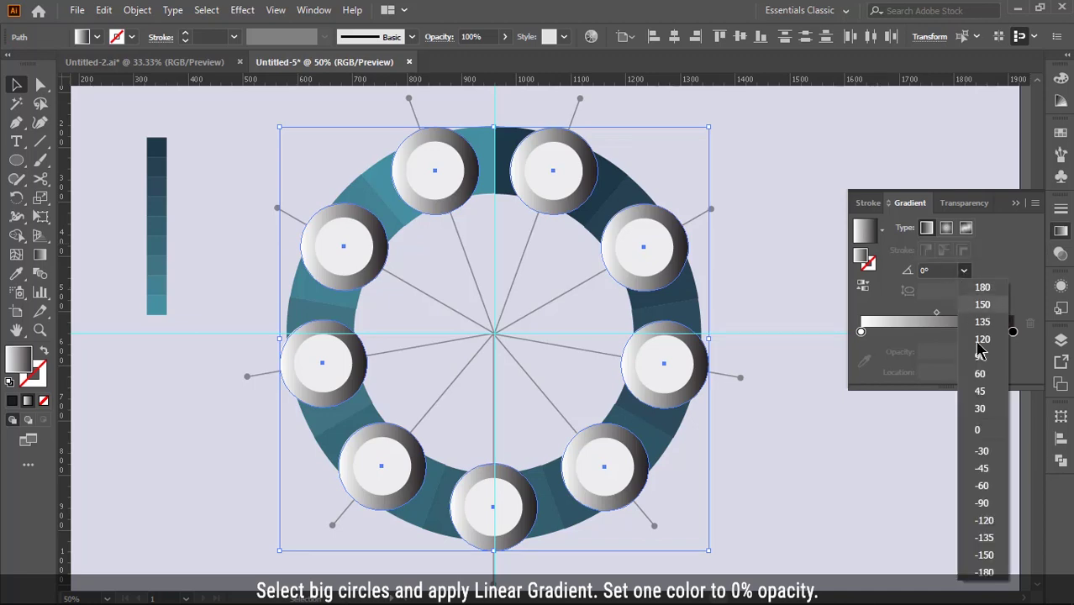
left_click(983, 468)
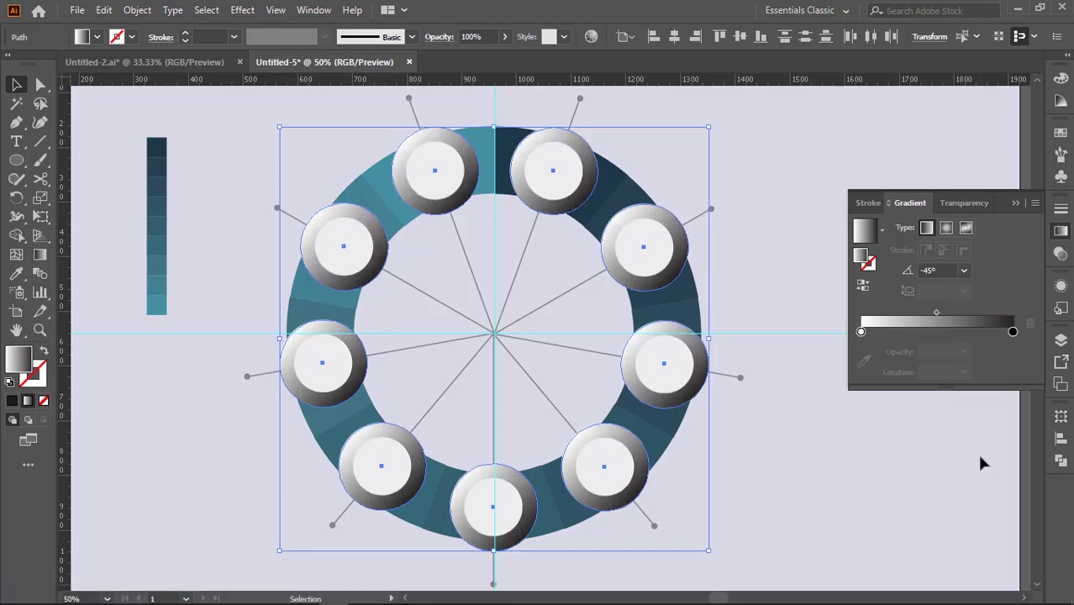
left_click(1011, 331)
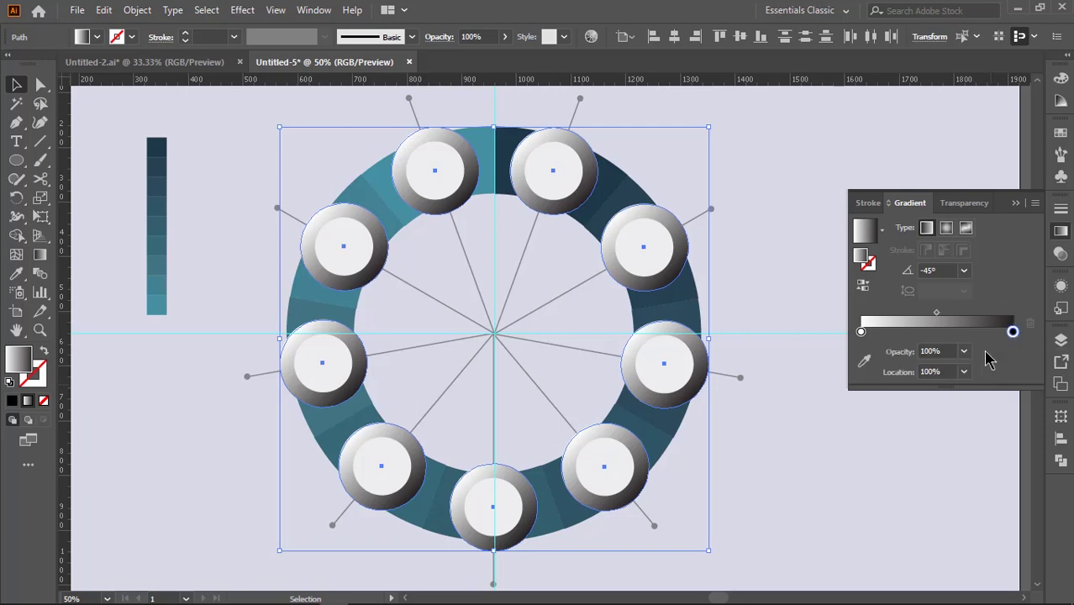
left_click(965, 353)
left_click(980, 368)
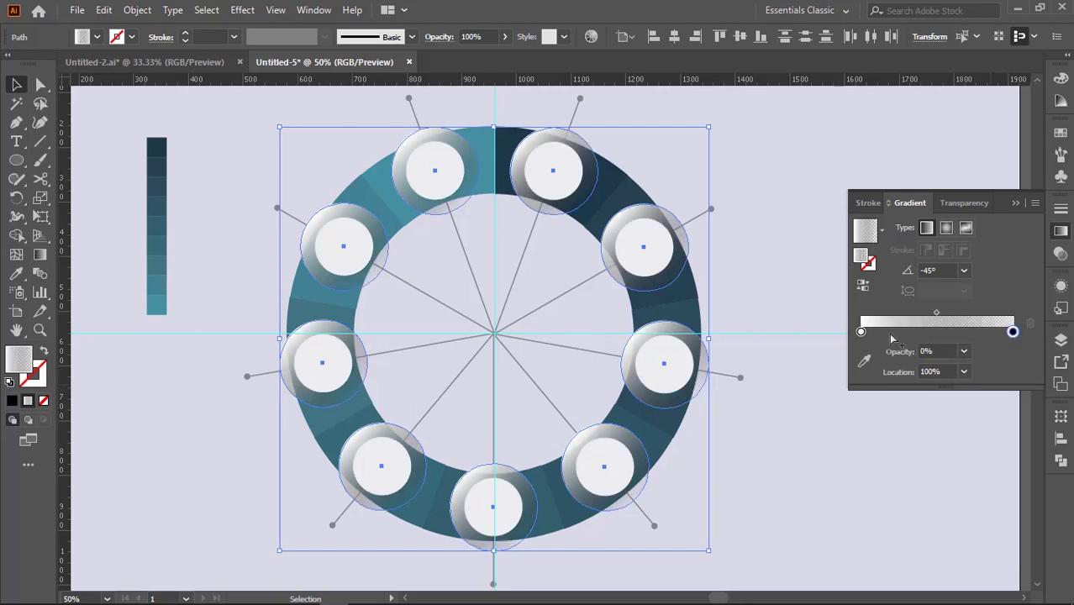
left_click(1016, 204)
left_click(835, 210)
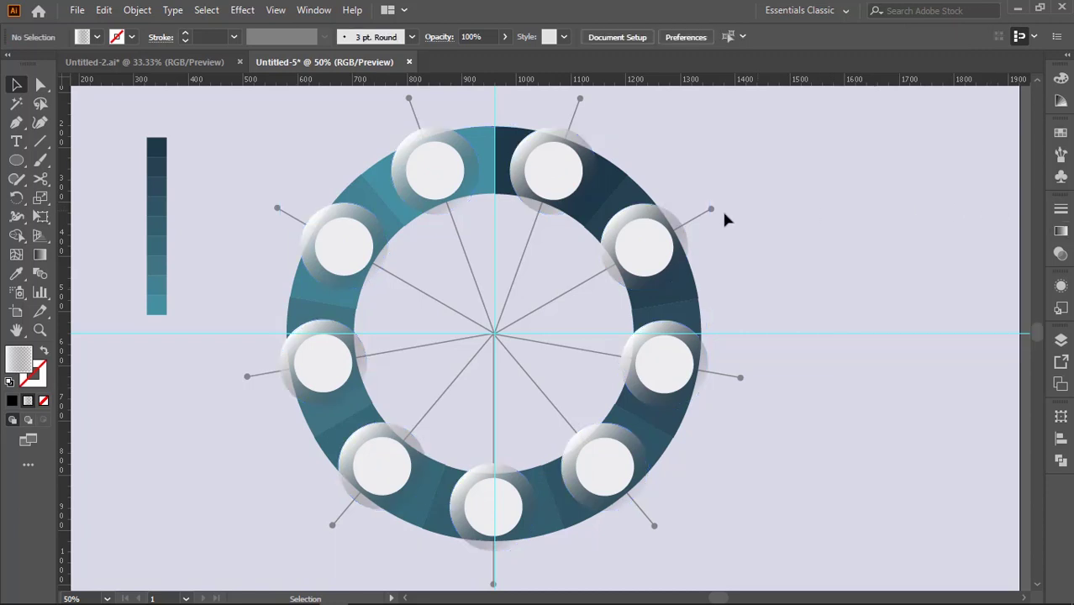
Step: Select all nine small white circles around the ring
left_click(557, 171)
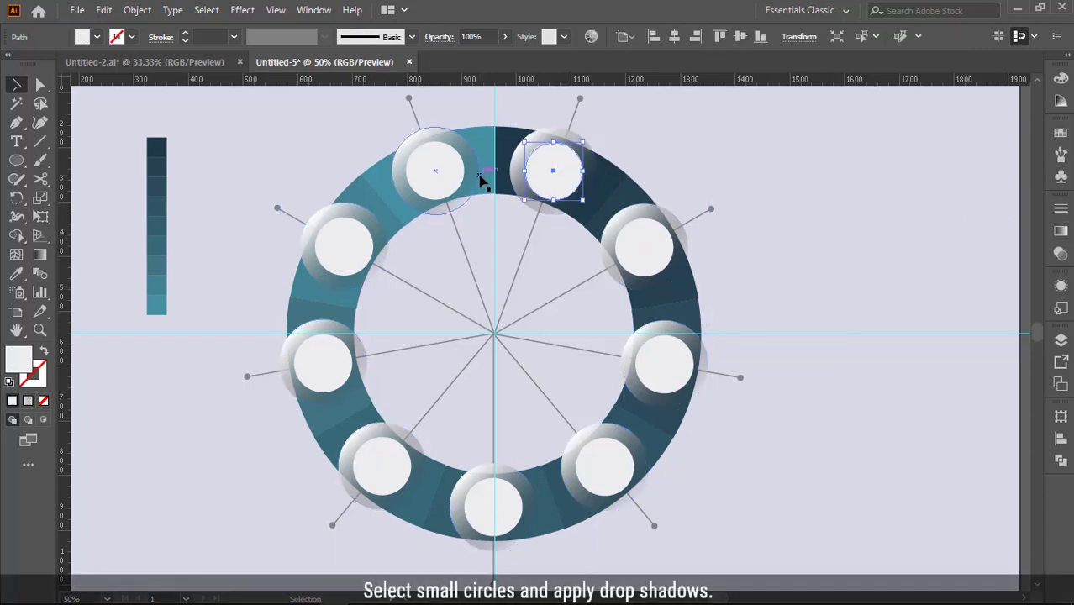
left_click(446, 177, "shift")
left_click(362, 239, "shift")
left_click(332, 361, "shift")
left_click(379, 462, "shift")
left_click(505, 504, "shift")
left_click(614, 471, "shift")
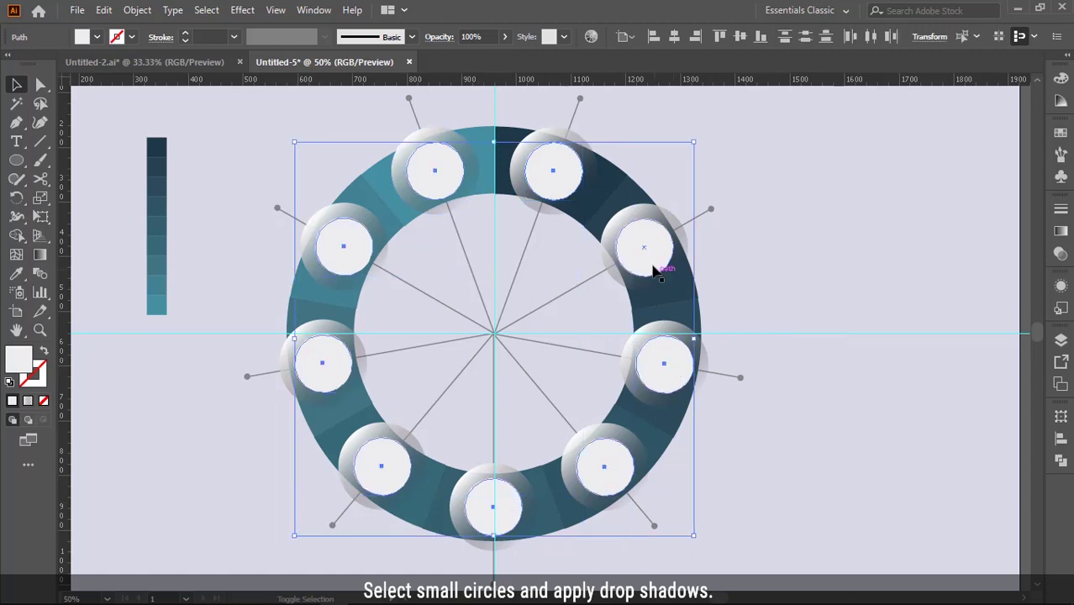
left_click(653, 267, "shift")
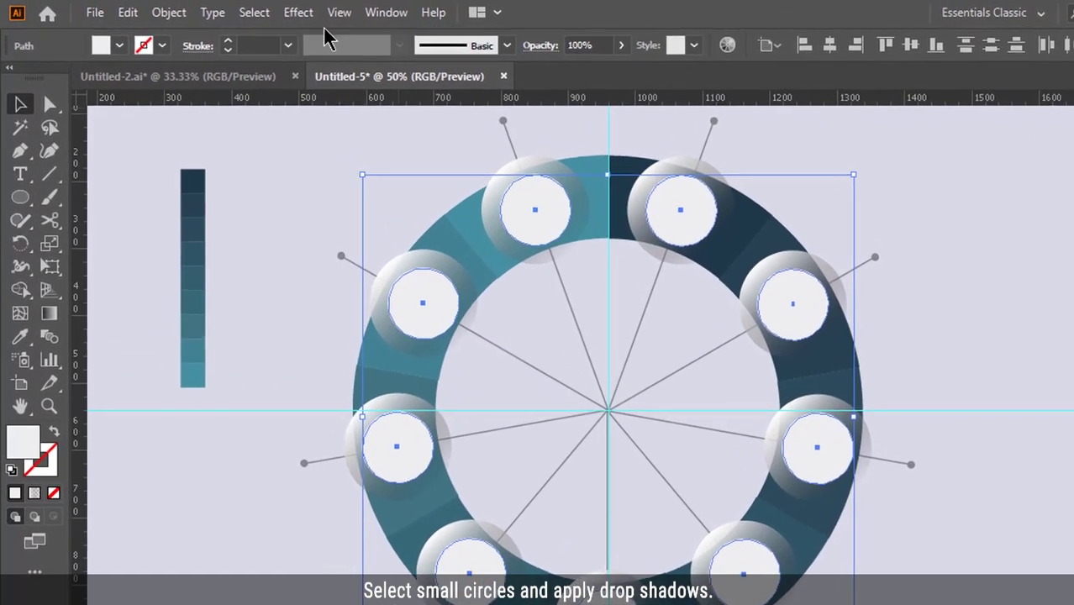
Step: Apply a drop shadow with X offset 11 px, Y offset 7 px and 6 px blur
left_click(243, 10)
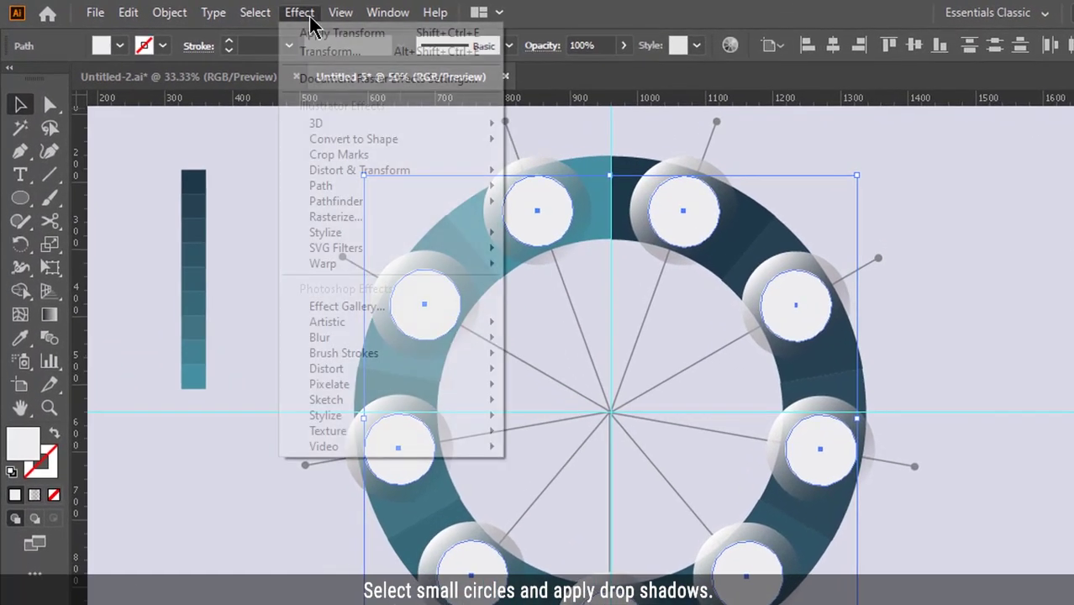
mouse_move(325, 233)
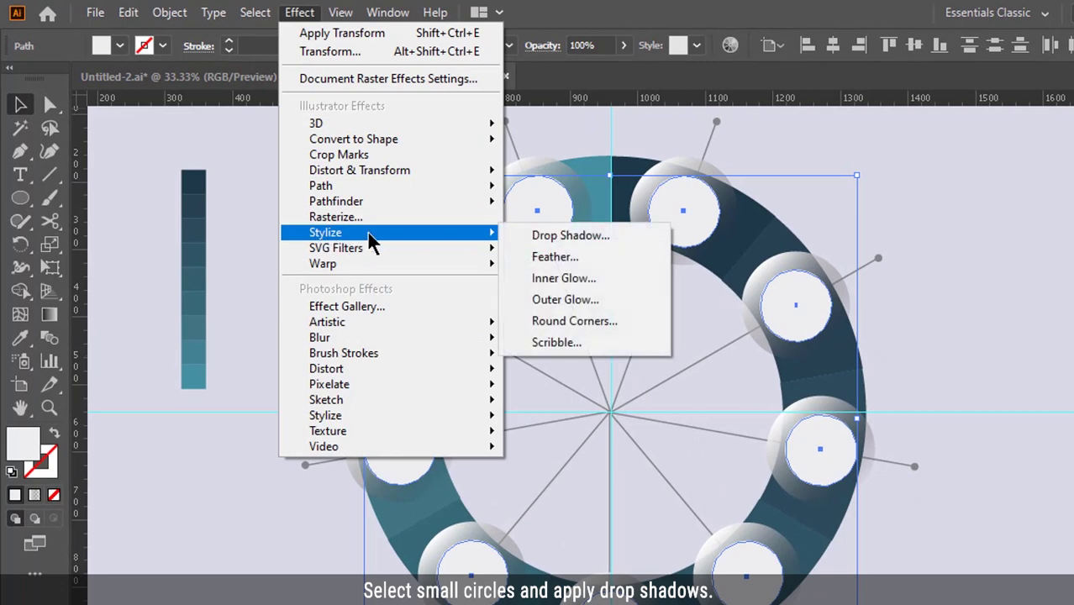
left_click(545, 239)
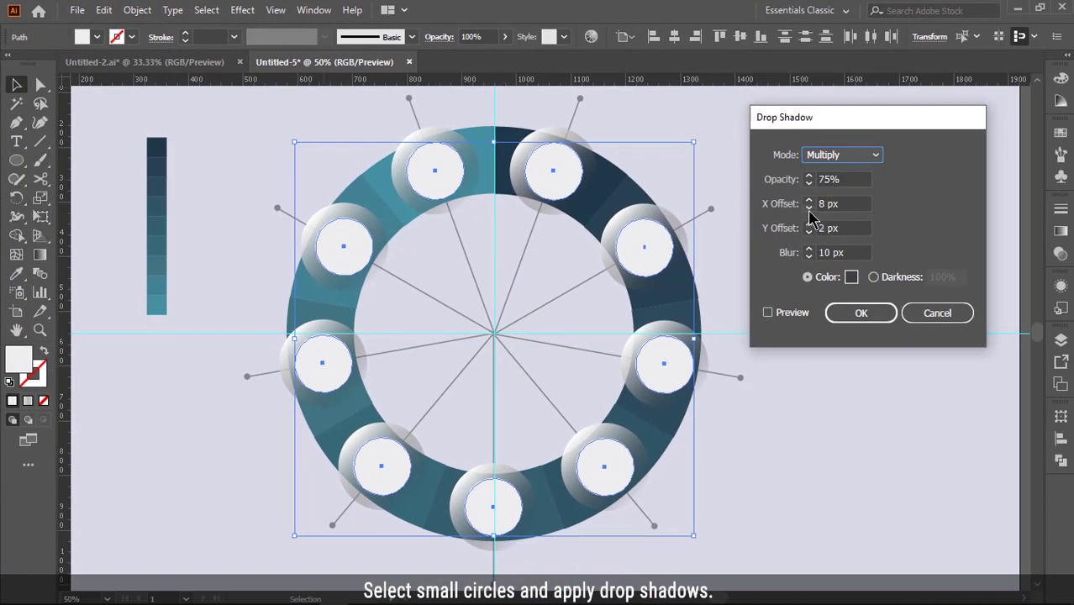
left_click(810, 209)
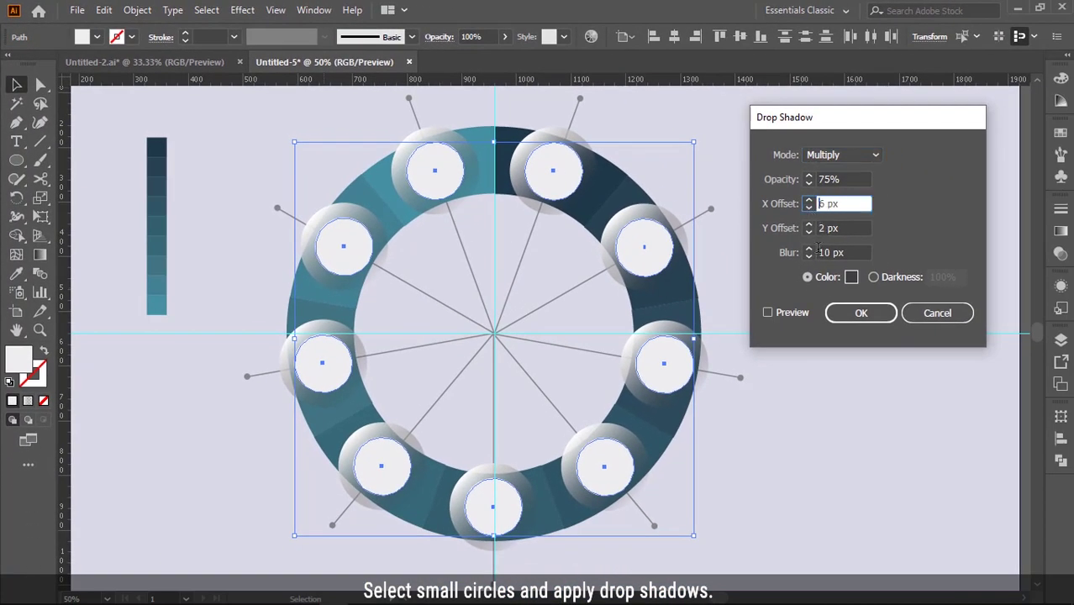
left_click(810, 256)
left_click(810, 256)
left_click(810, 256)
left_click(810, 256)
left_click(768, 313)
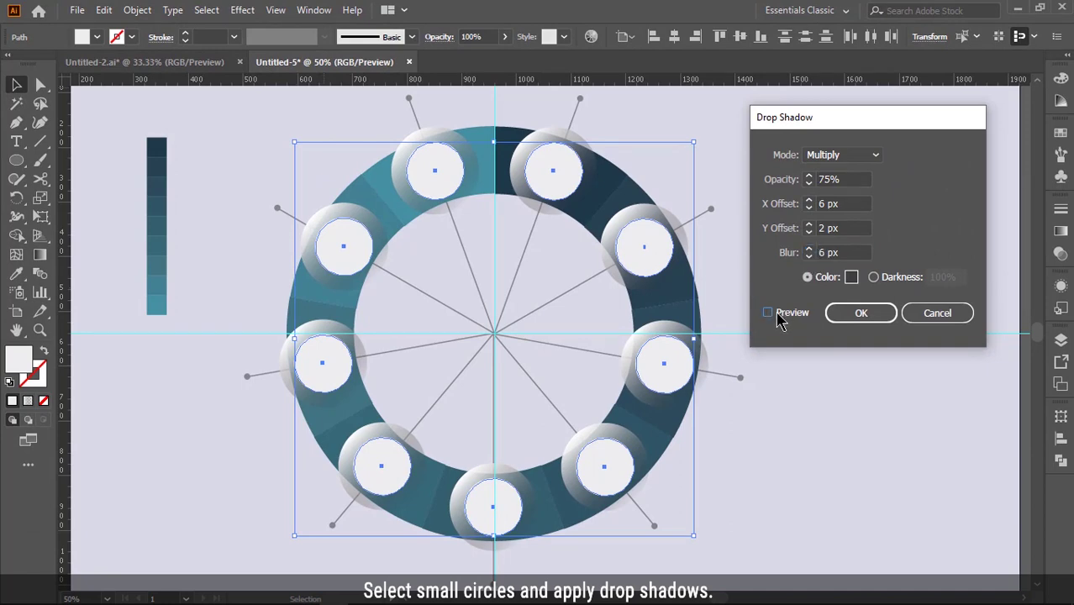
left_click(811, 201)
left_click(811, 201)
left_click(810, 200)
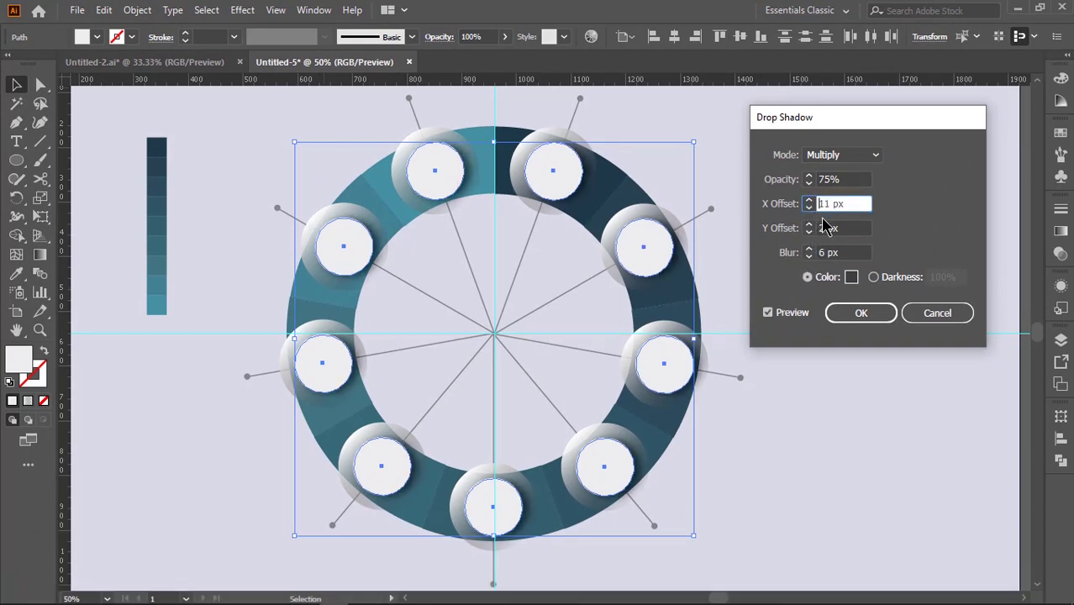
left_click(810, 232)
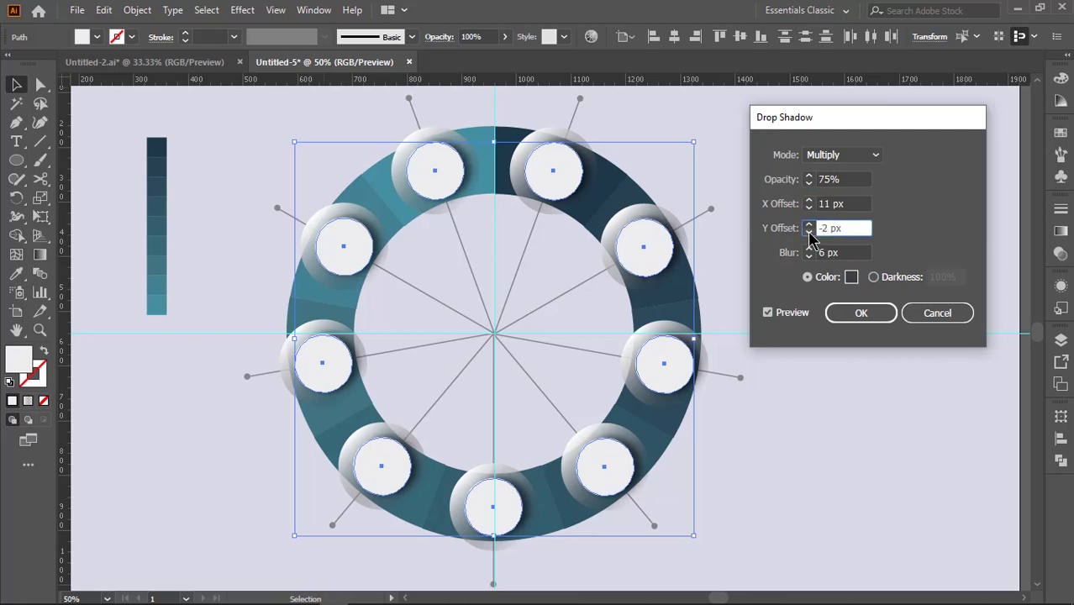
left_click(810, 232)
left_click(809, 232)
left_click(810, 232)
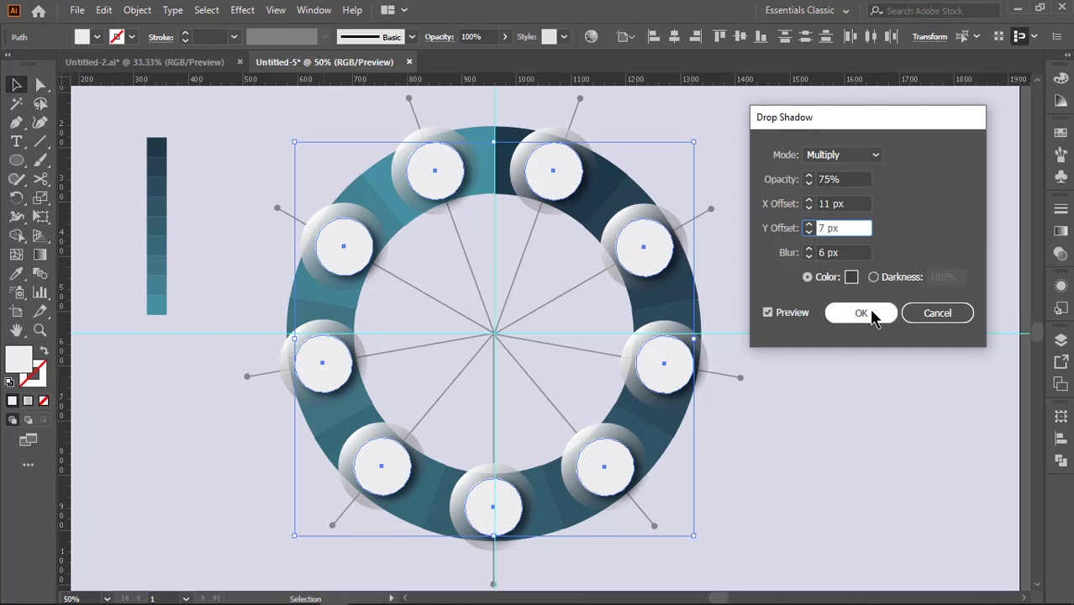
left_click(862, 313)
Step: Select every teal ring segment
left_click(843, 237)
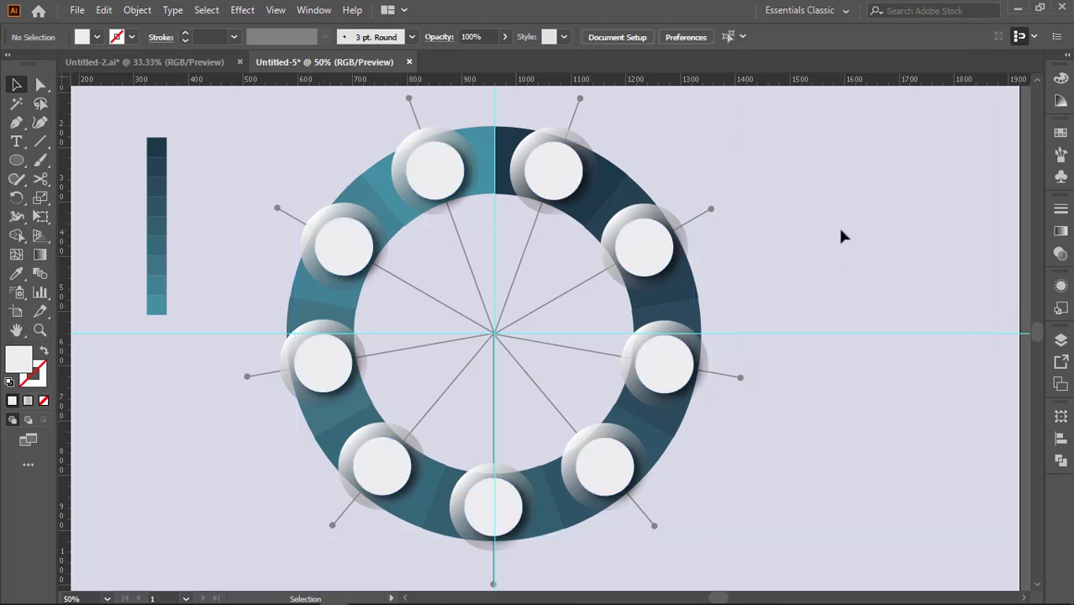
left_click(370, 183)
left_click(564, 168, "shift")
left_click(689, 233, "shift")
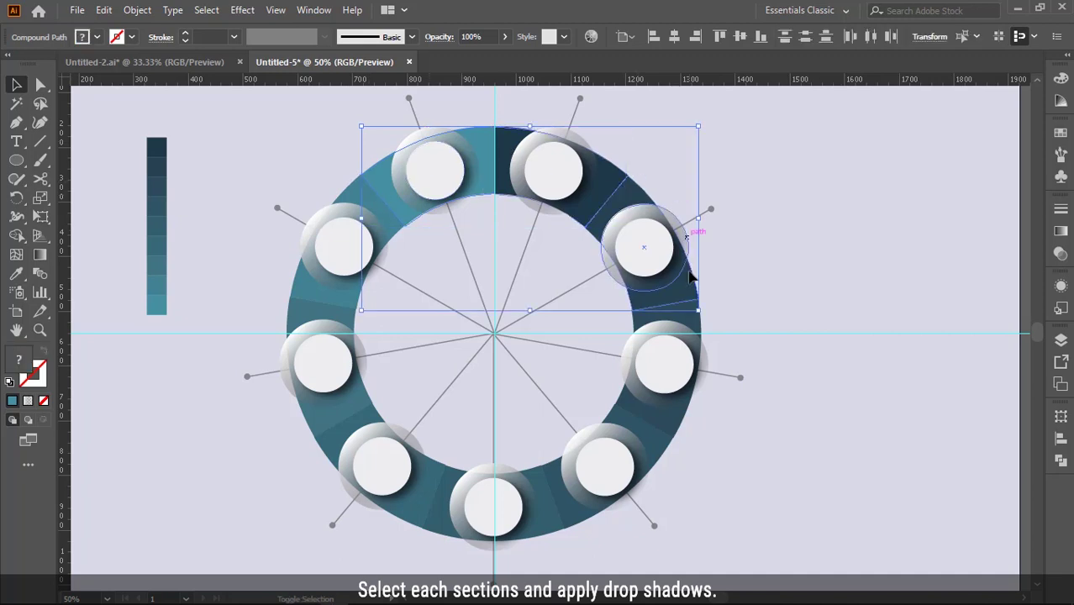
left_click(682, 403, "shift")
left_click(664, 458, "shift")
left_click(454, 521, "shift")
left_click(338, 422, "shift")
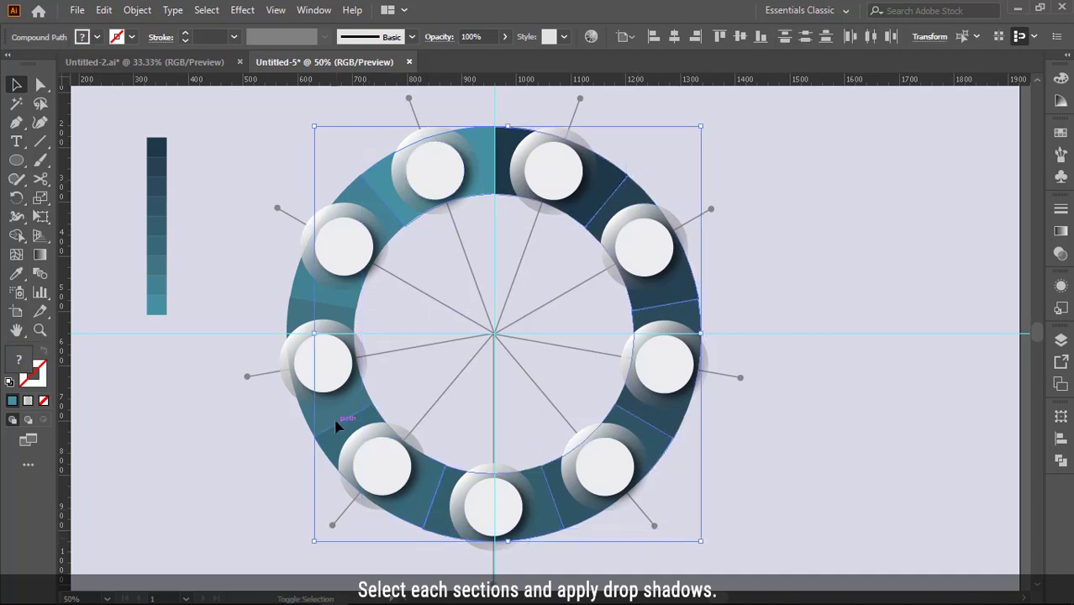
left_click(309, 301, "shift")
left_click(312, 243, "shift")
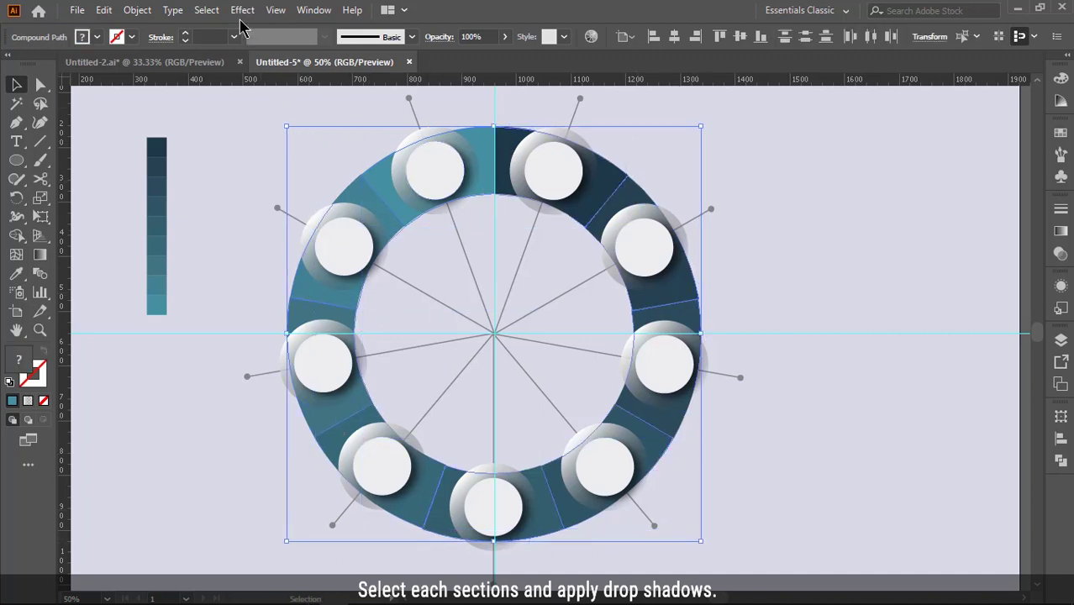
Step: Apply a drop shadow with X offset 1 px, Y offset 3 px and 11 px blur
left_click(241, 10)
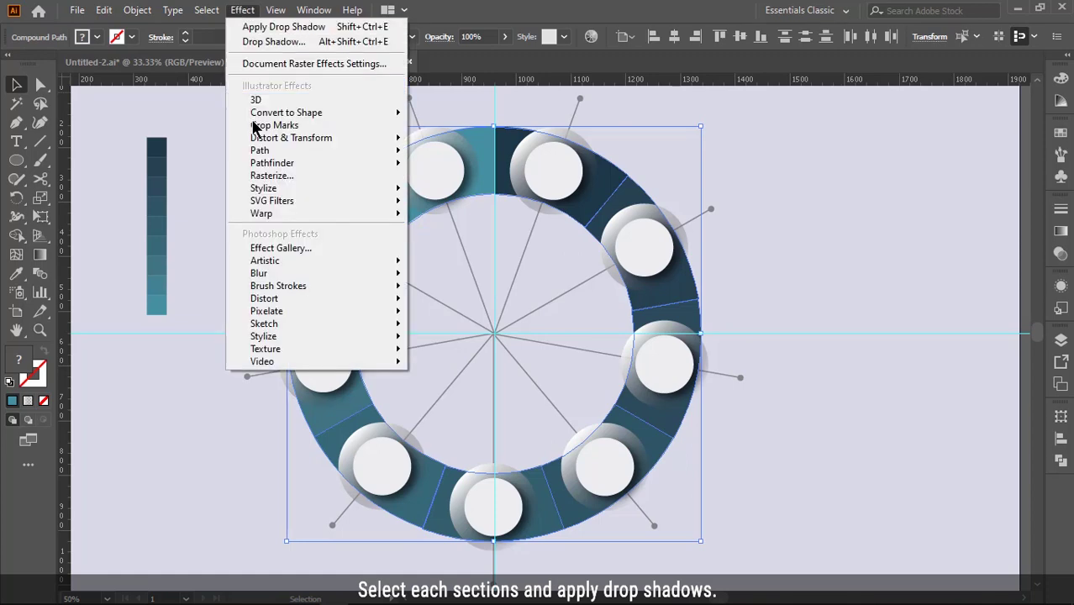
mouse_move(263, 188)
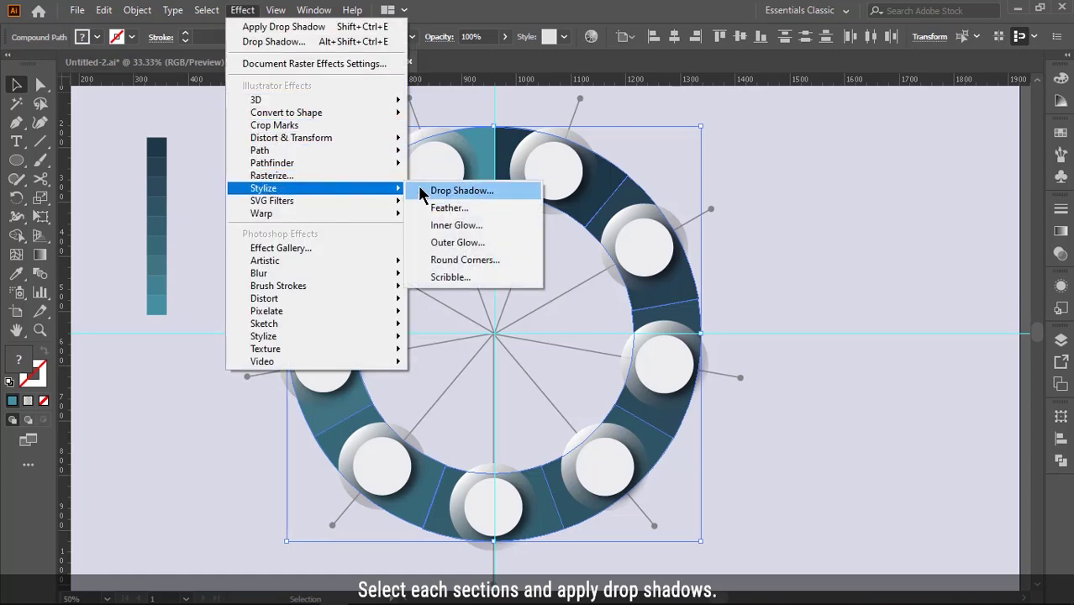
left_click(424, 189)
left_click(783, 313)
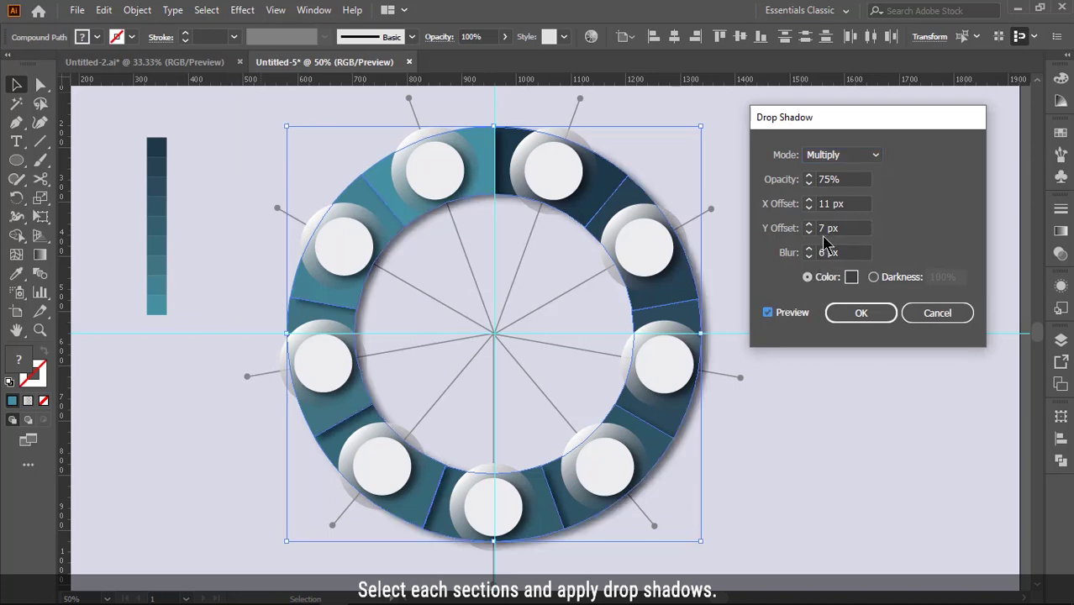
left_click(809, 208)
left_click(808, 208)
left_click(808, 208)
left_click(808, 208)
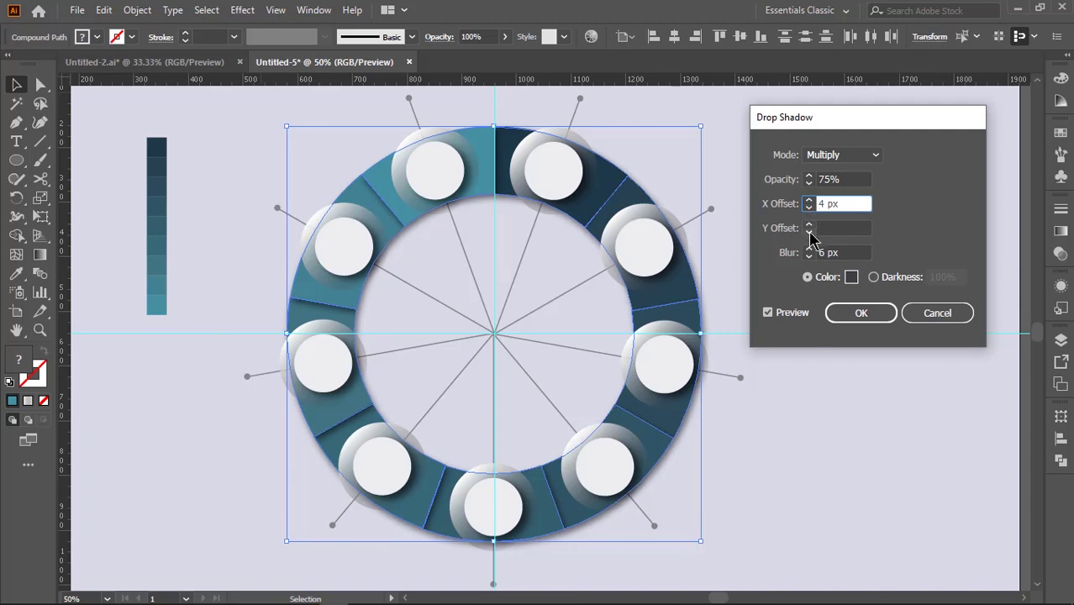
left_click(809, 232)
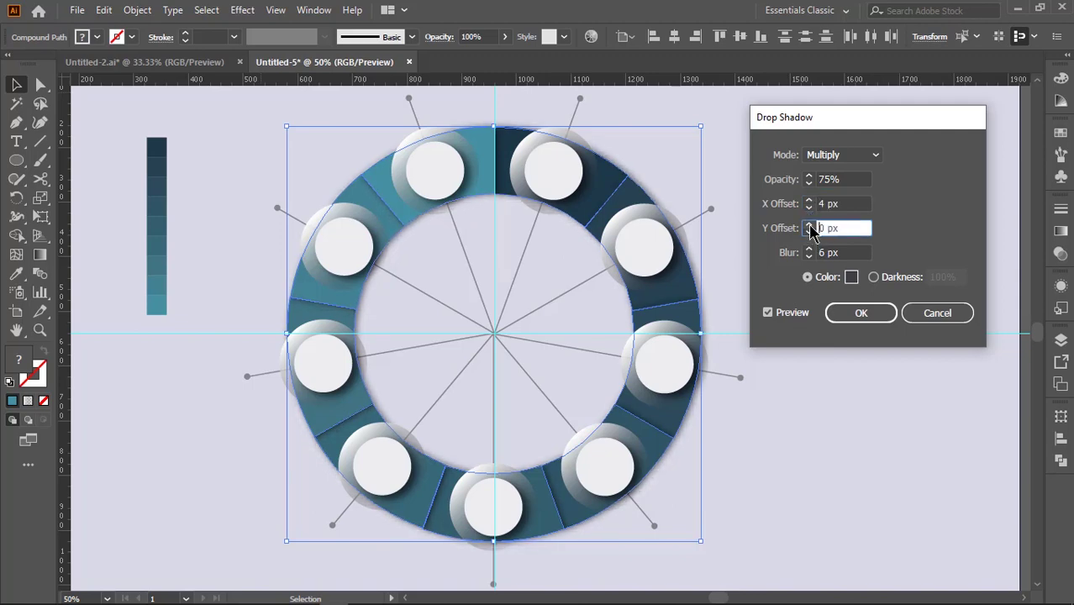
left_click(809, 225)
left_click(810, 224)
left_click(810, 208)
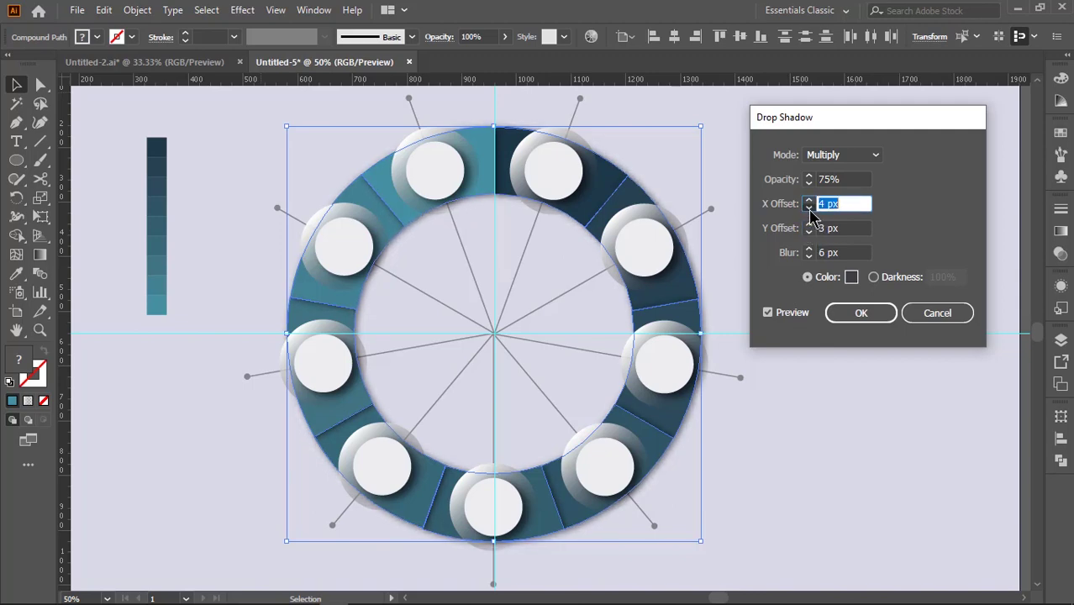
left_click(810, 209)
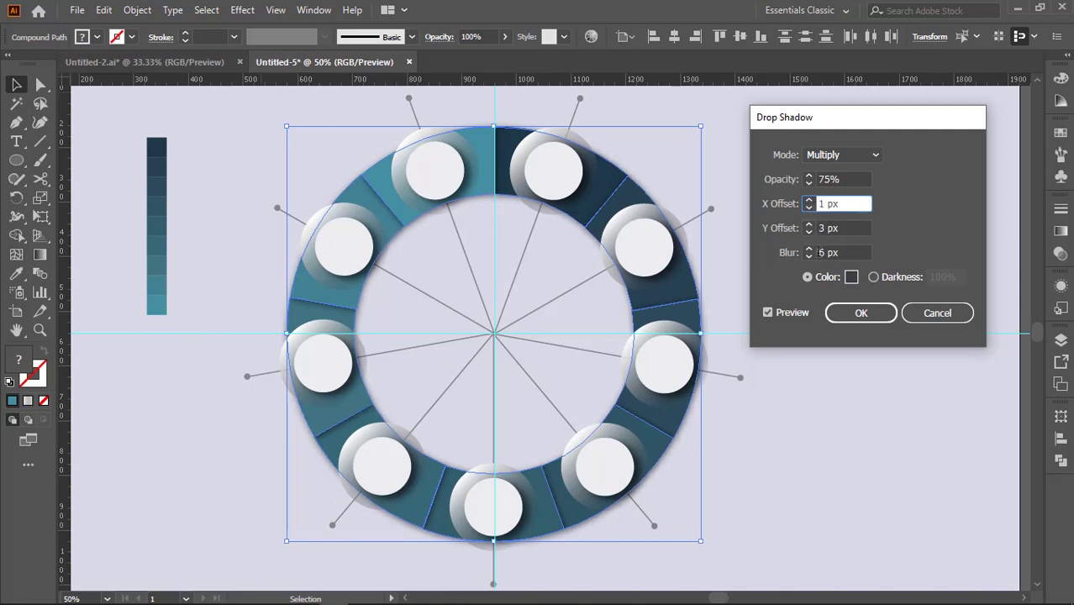
left_click(810, 256)
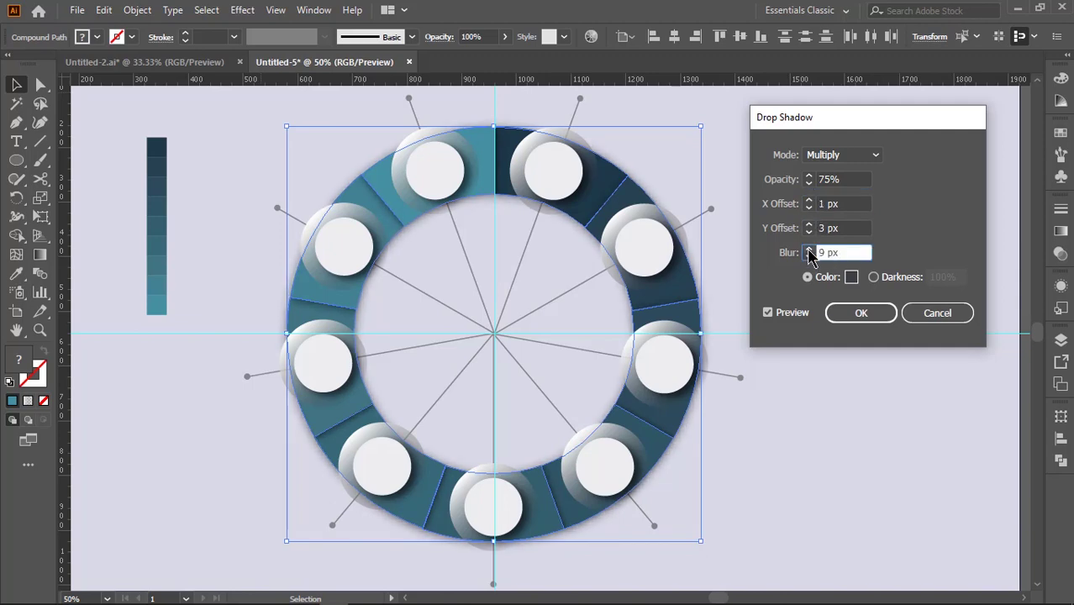
left_click(810, 250)
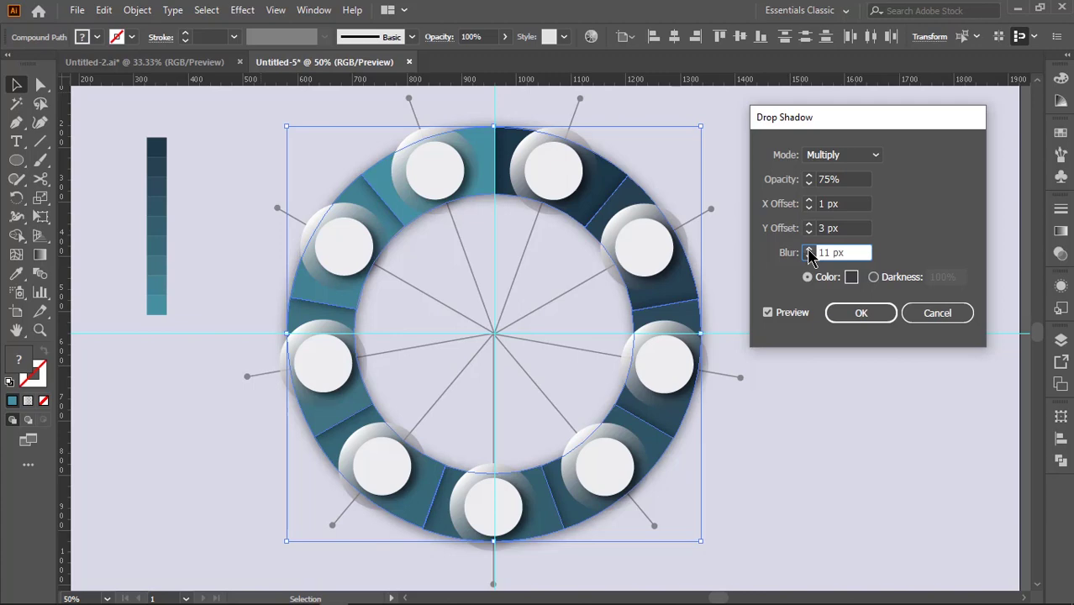
left_click(856, 315)
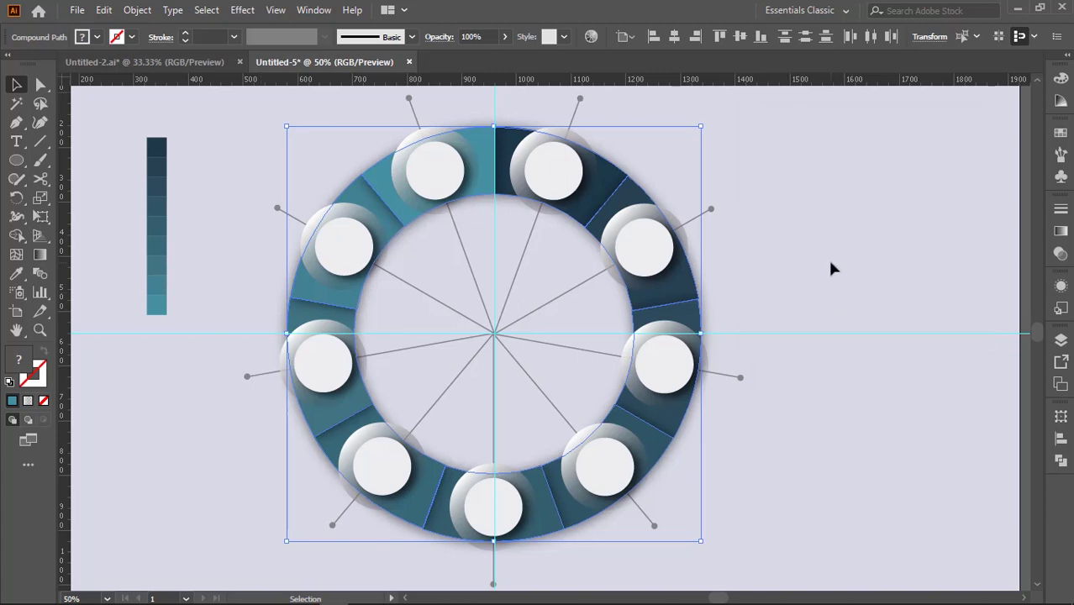
left_click(833, 267)
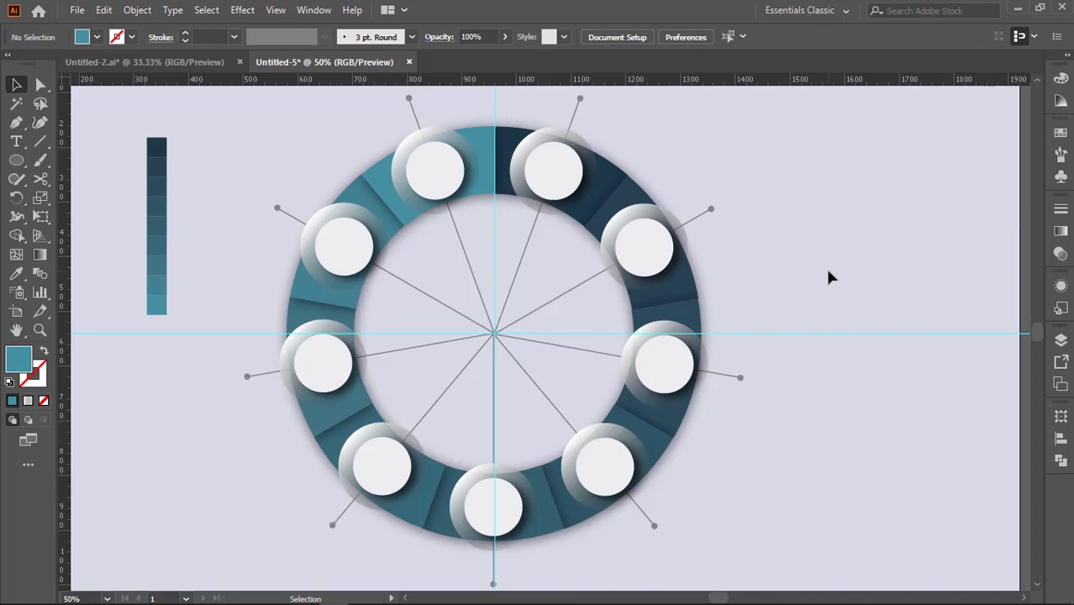
Step: Draw a teal circle about 292 px wide with the Ellipse tool, centred on the ring's middle
scroll(828, 264, "down", 1)
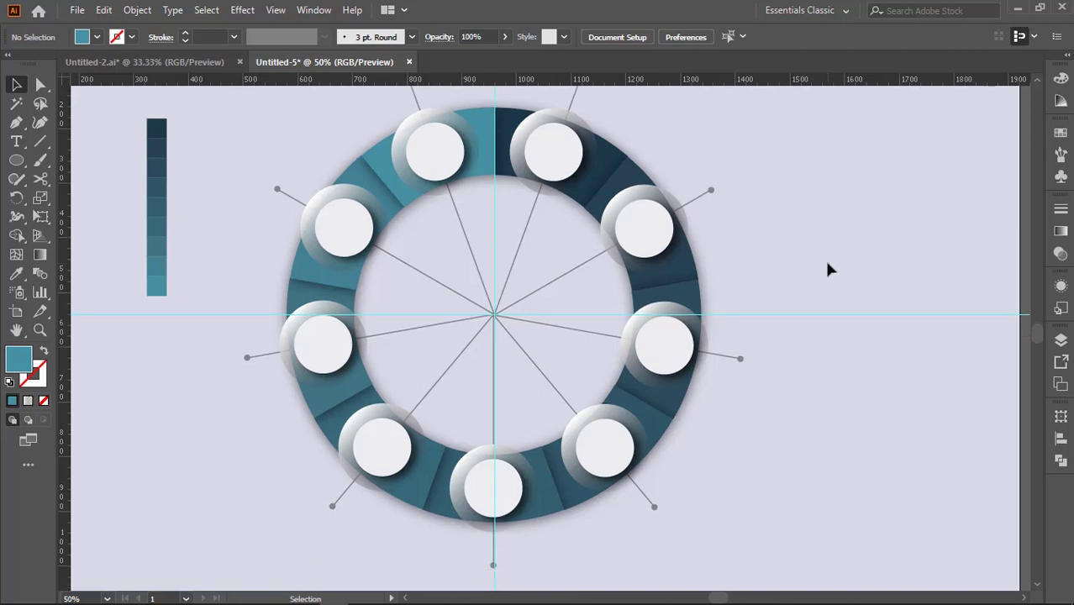
scroll(828, 268, "down", 1)
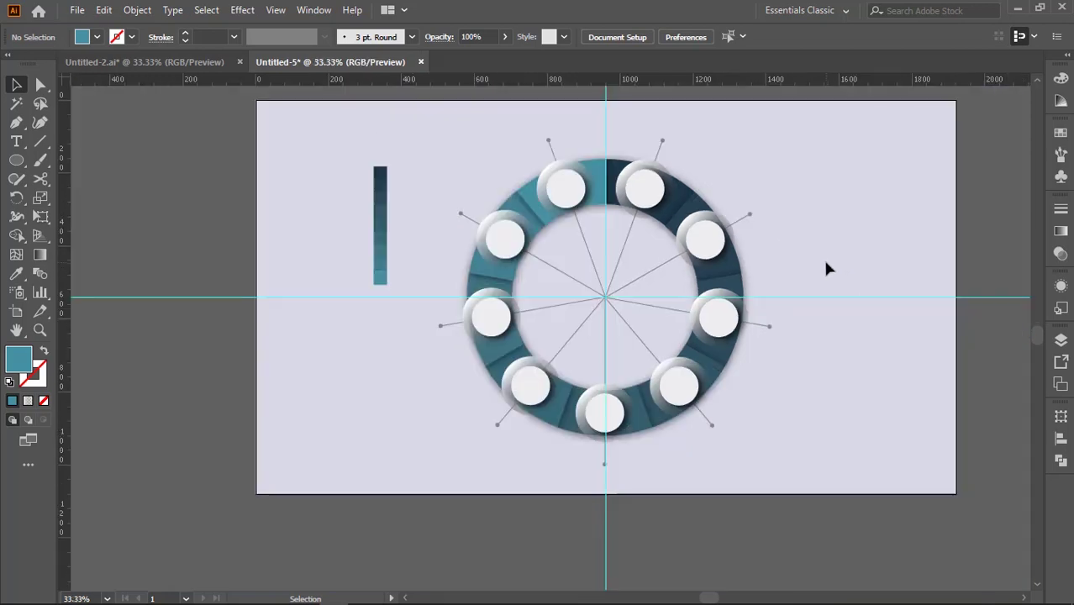
left_click(15, 160)
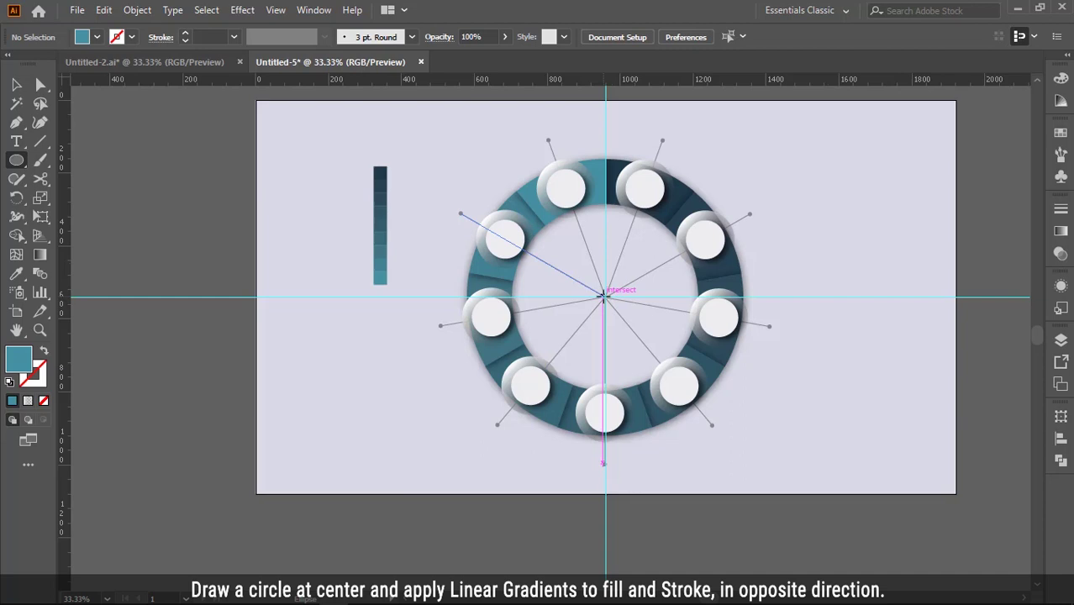
left_click_drag(606, 297, 661, 340)
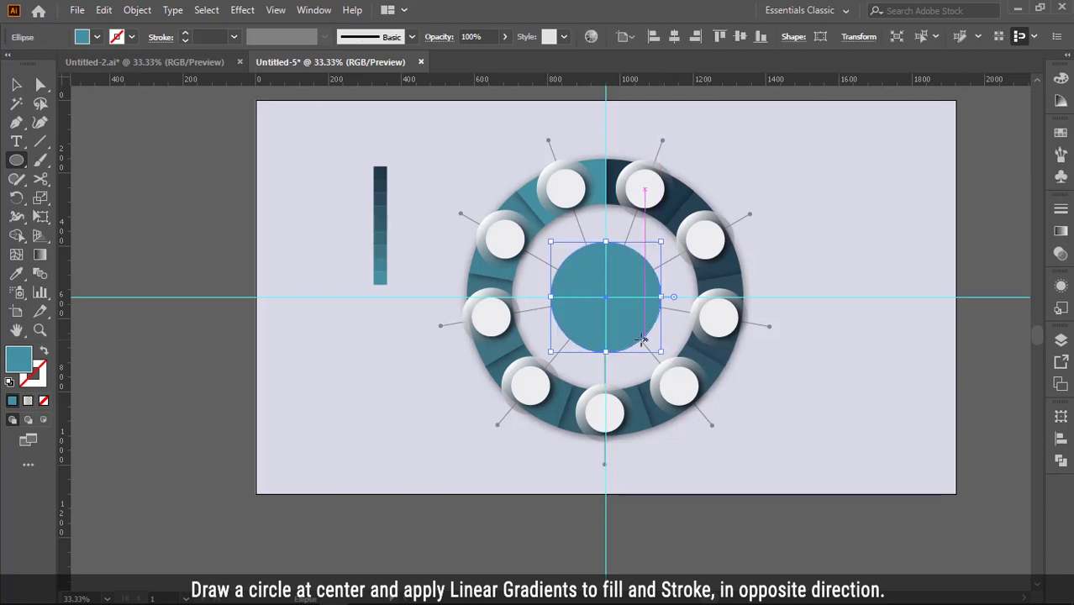
scroll(625, 335, "up", 1)
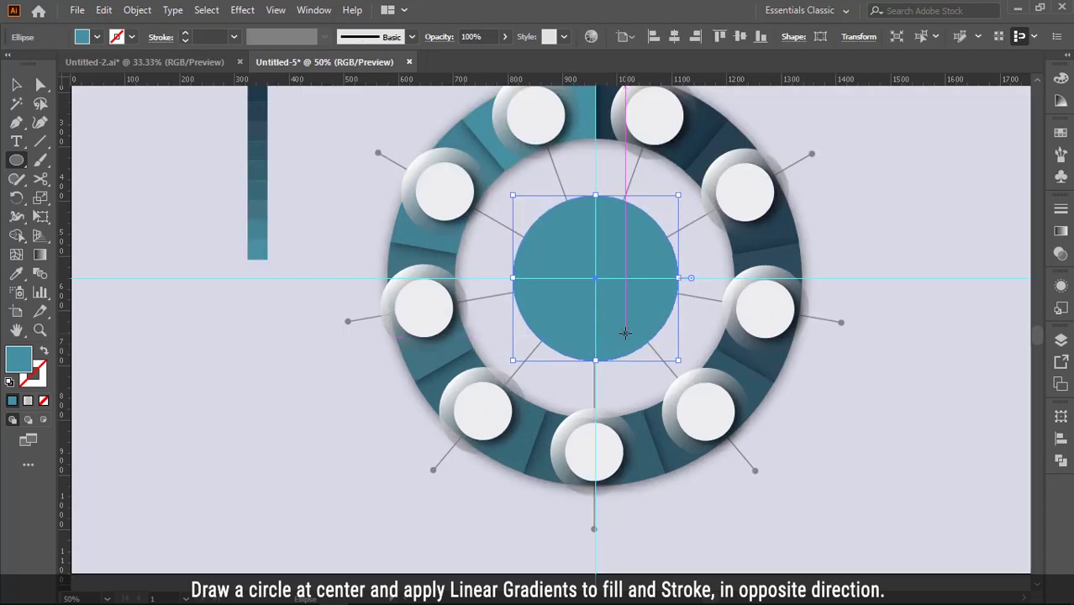
Step: Give the centre circle a linear gradient ending in a fully opaque light grey stop
left_click(1059, 232)
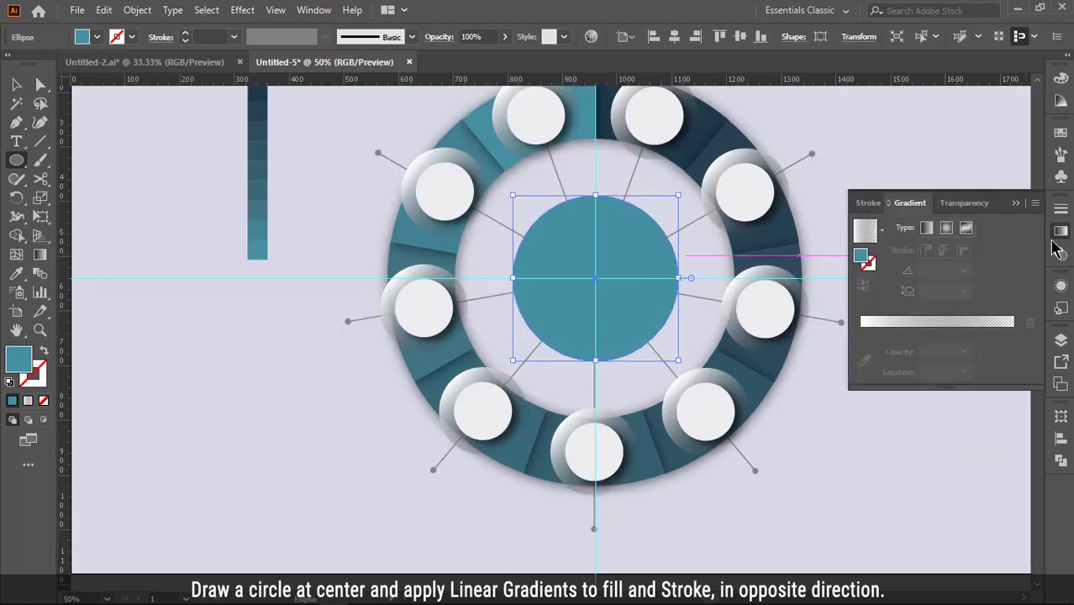
left_click(930, 232)
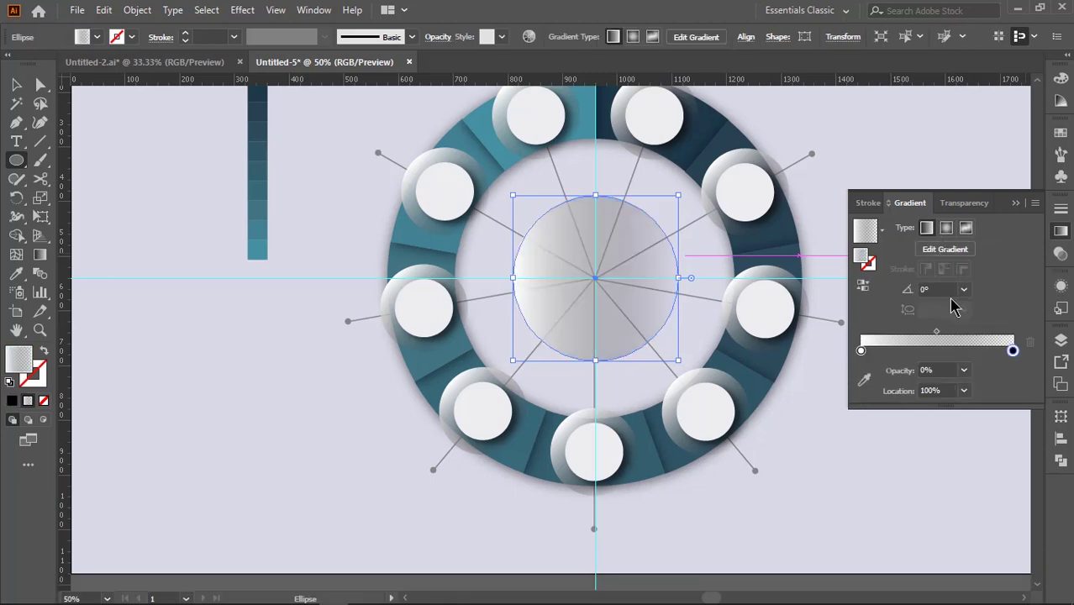
double_click(1012, 351)
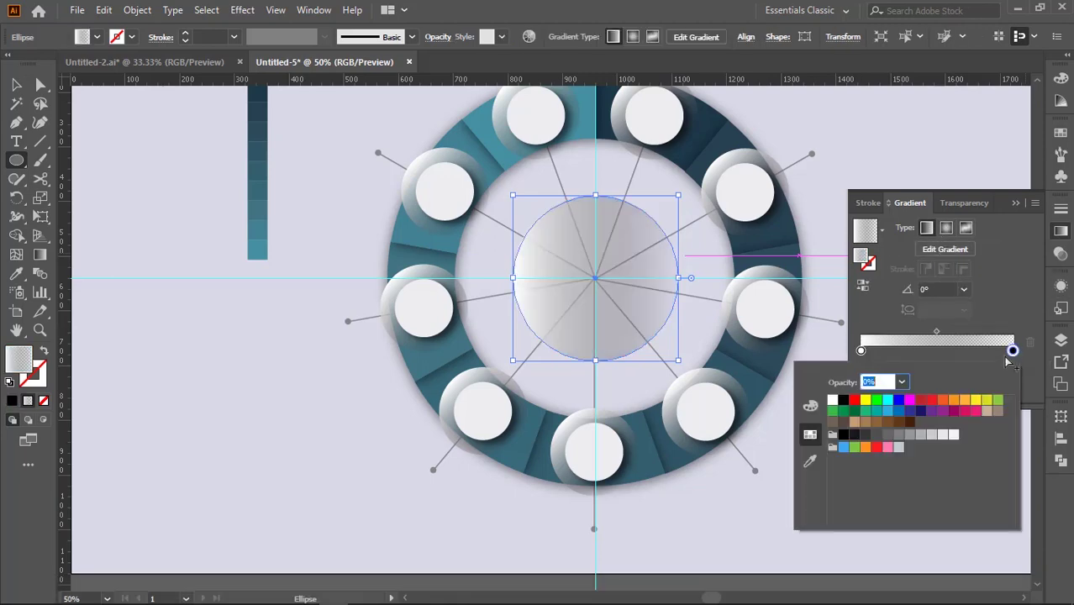
left_click(934, 436)
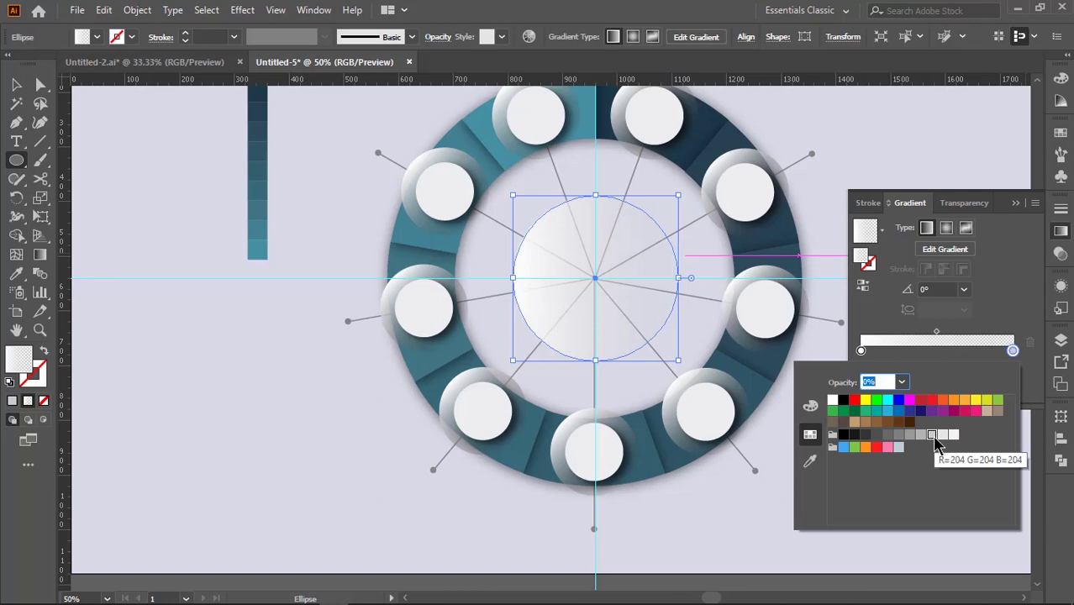
left_click(993, 356)
left_click(965, 370)
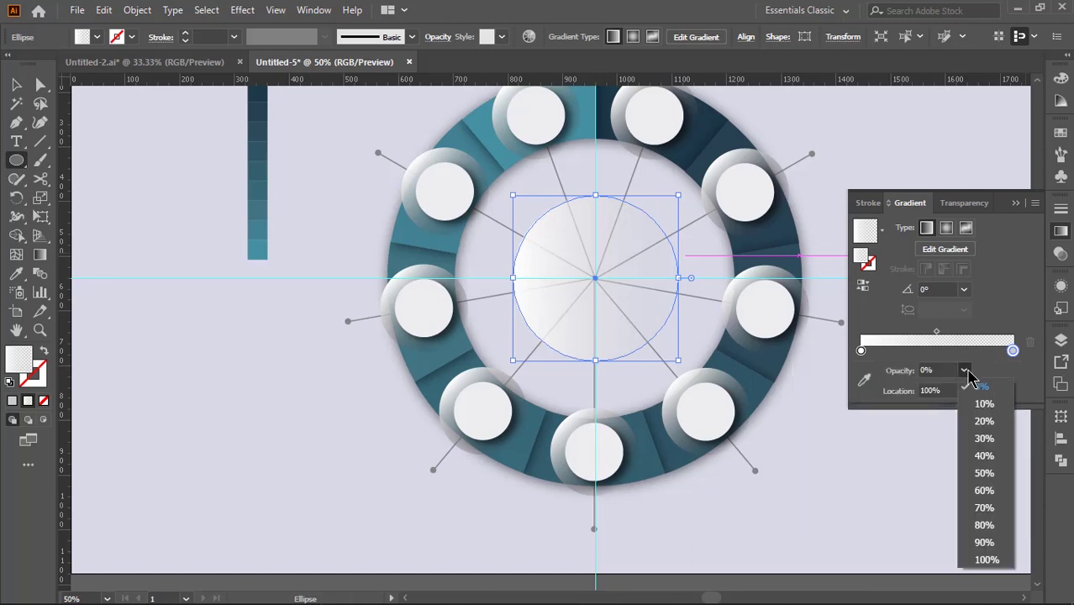
left_click(986, 559)
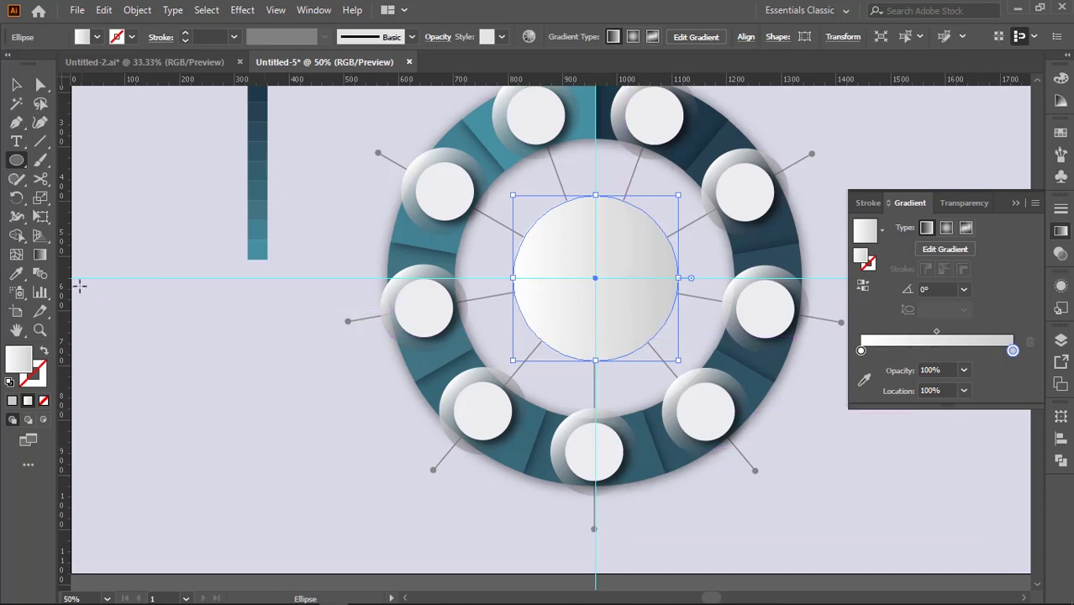
Step: Angle the gradient diagonally across the circle at about 125.5°
left_click(40, 254)
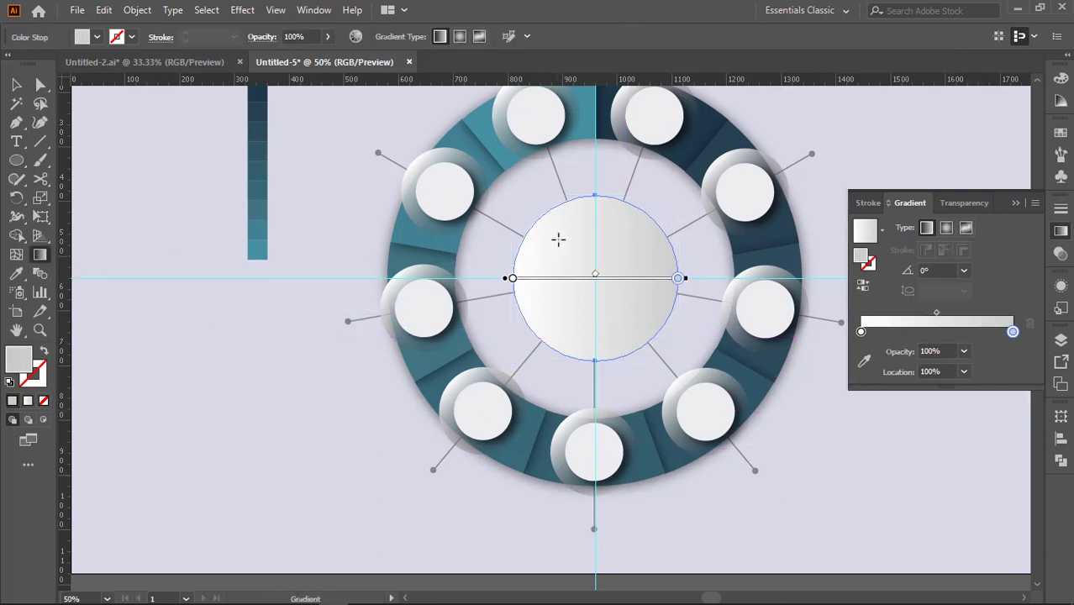
mouse_move(559, 240)
left_mouse_down()
mouse_move(629, 347)
mouse_move(638, 344)
mouse_move(554, 192)
mouse_move(563, 195)
left_mouse_up()
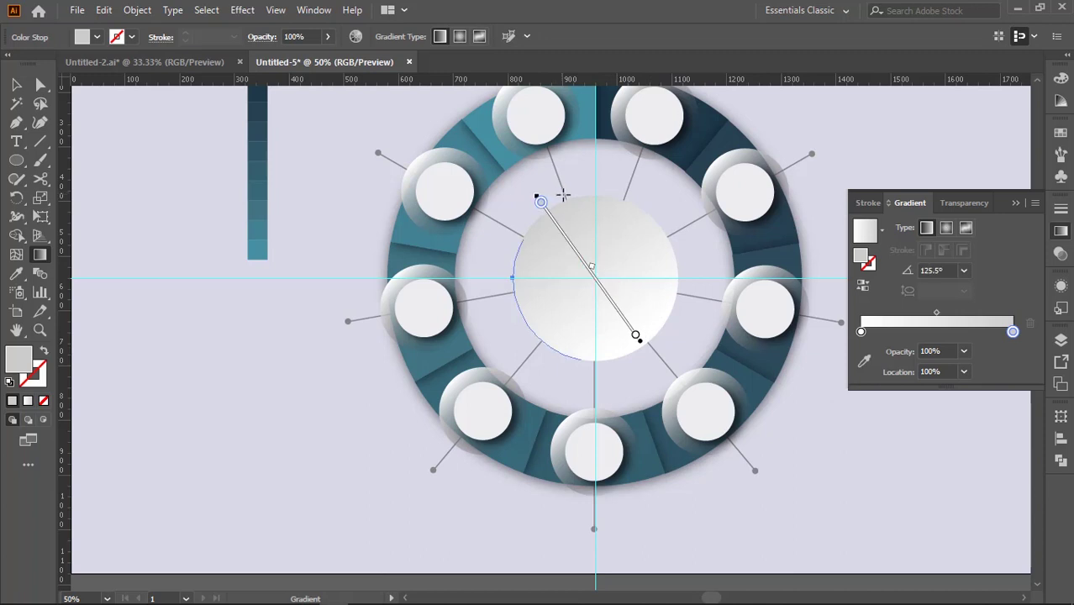
key("v")
key("x")
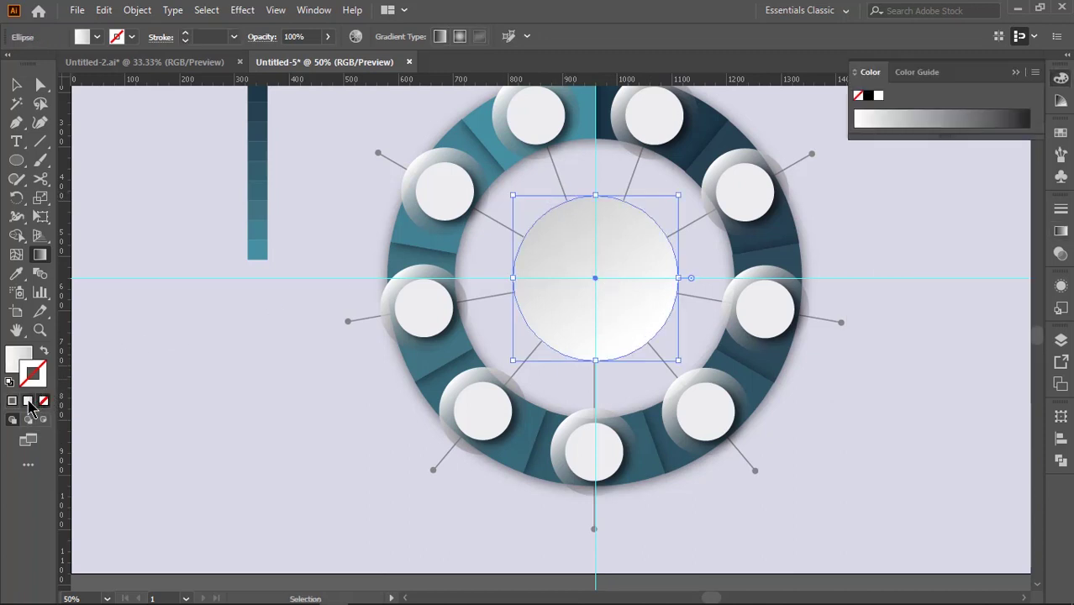
Step: Apply a gradient to the centre circle's outline and make its end stop white
left_click(28, 401)
key("g")
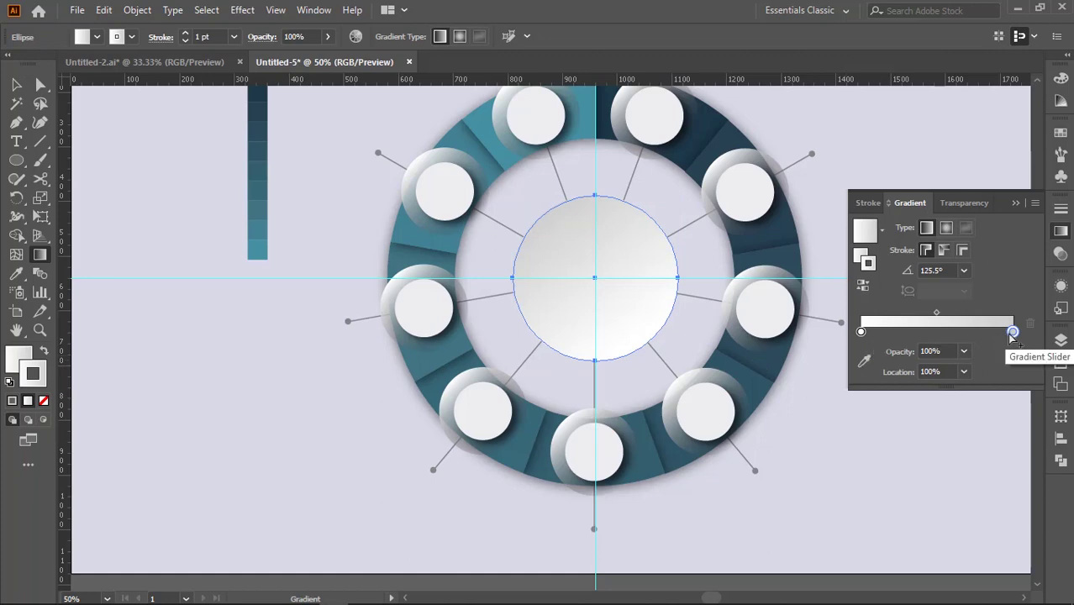
double_click(1013, 332)
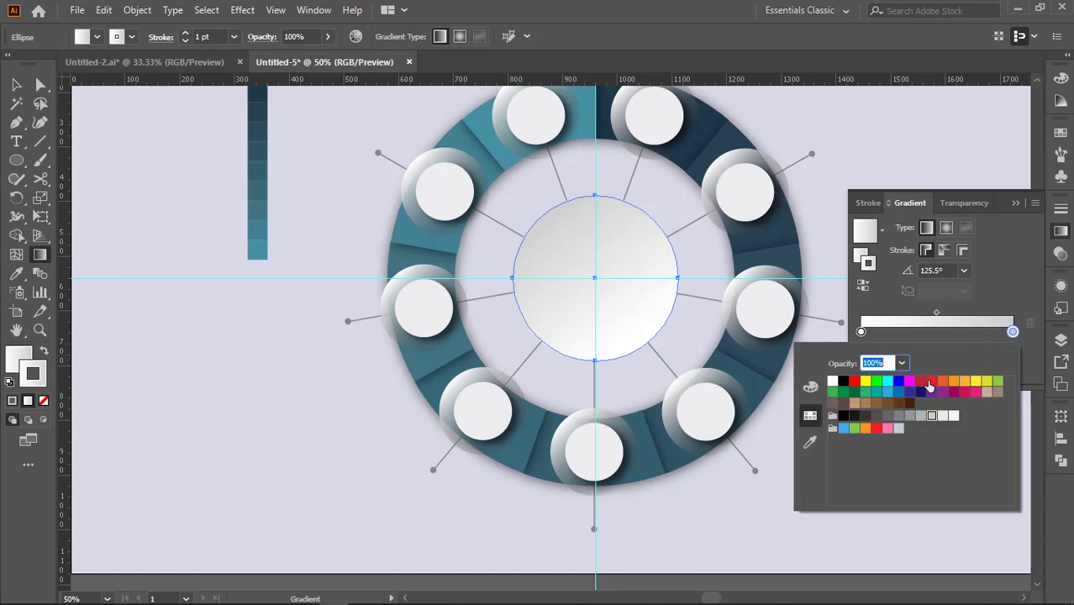
left_click(844, 382)
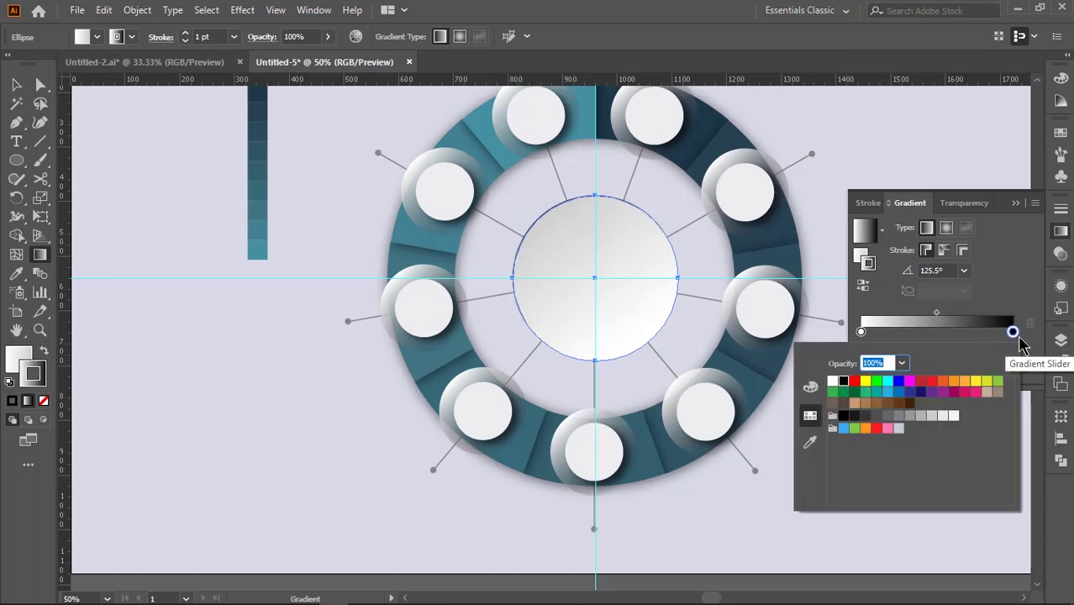
left_click(1014, 334)
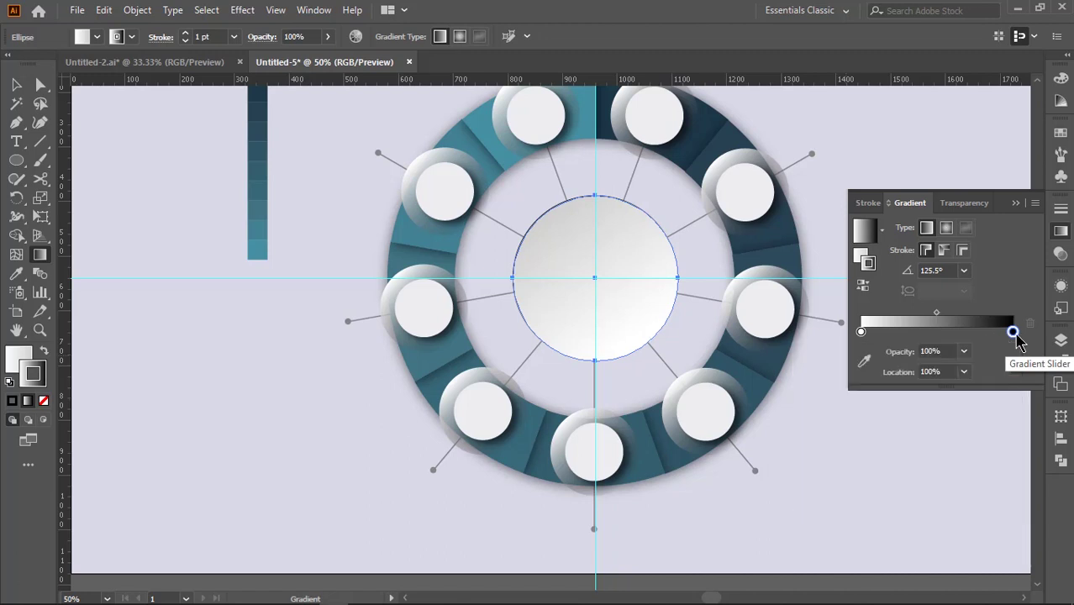
double_click(1013, 332)
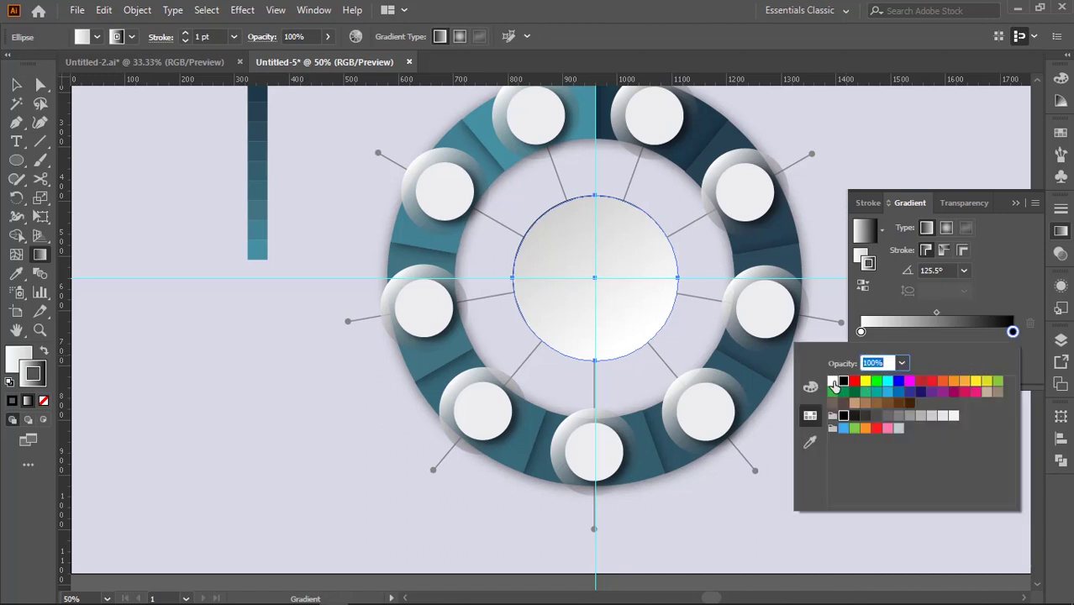
left_click(833, 383)
left_click(861, 333)
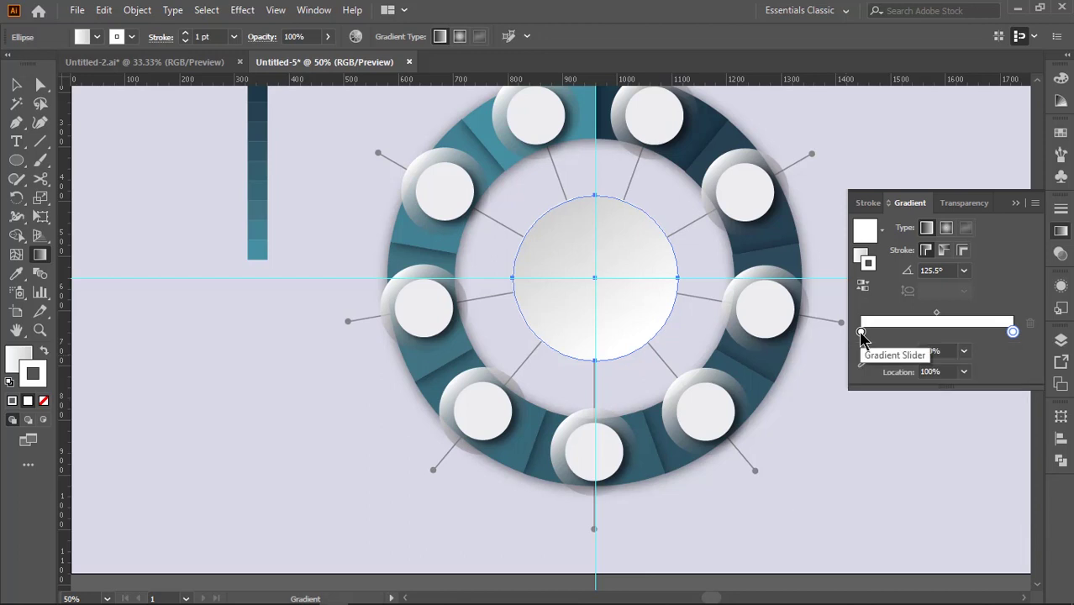
Step: Set the outline's start stop to 0% opacity and the stroke weight to 3 pt
left_click(862, 332)
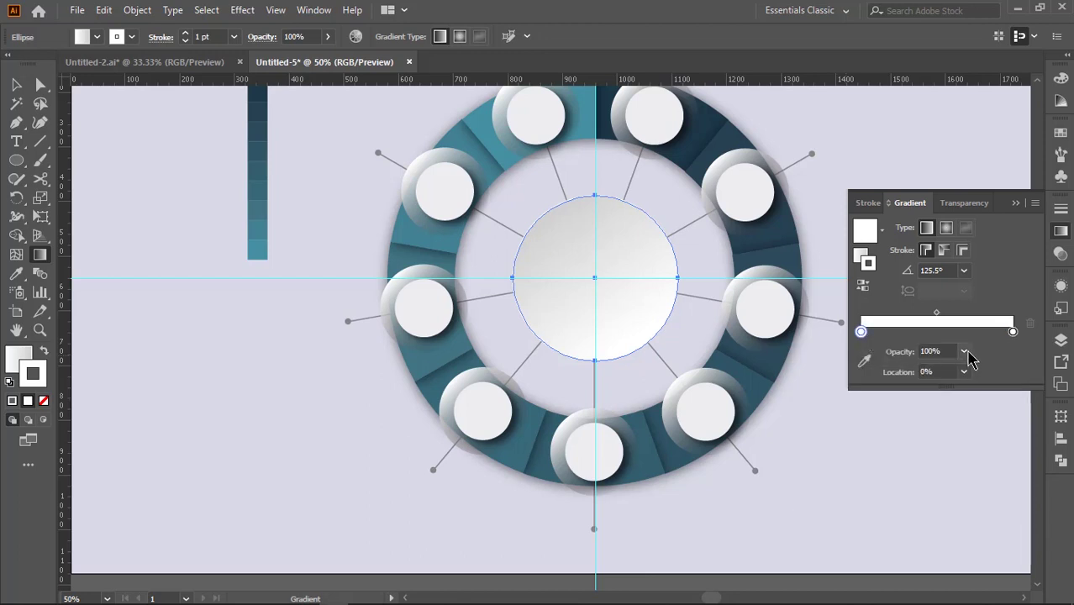
left_click(965, 351)
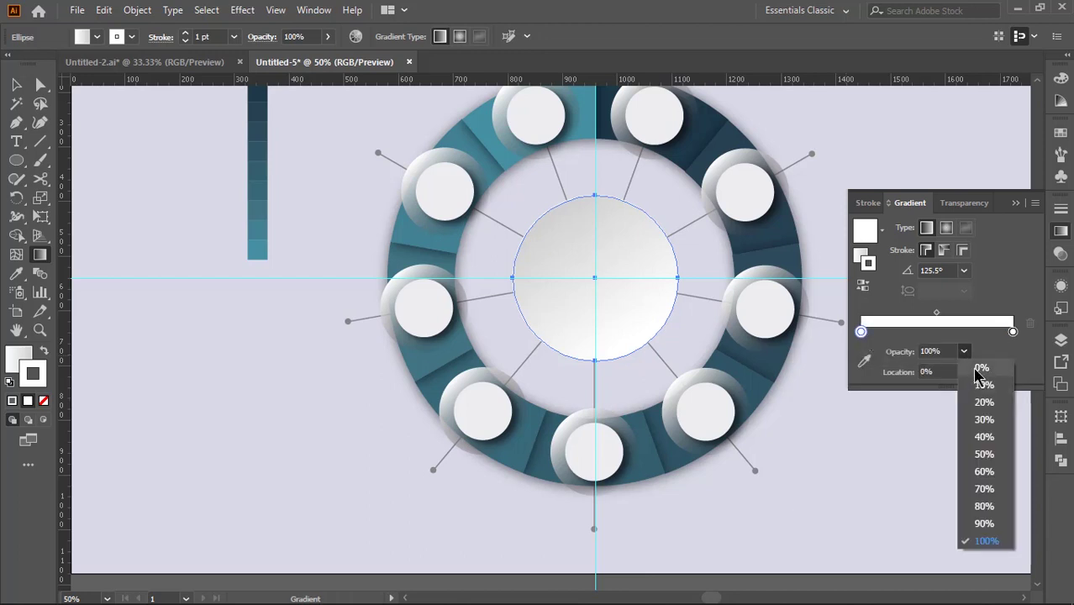
left_click(981, 369)
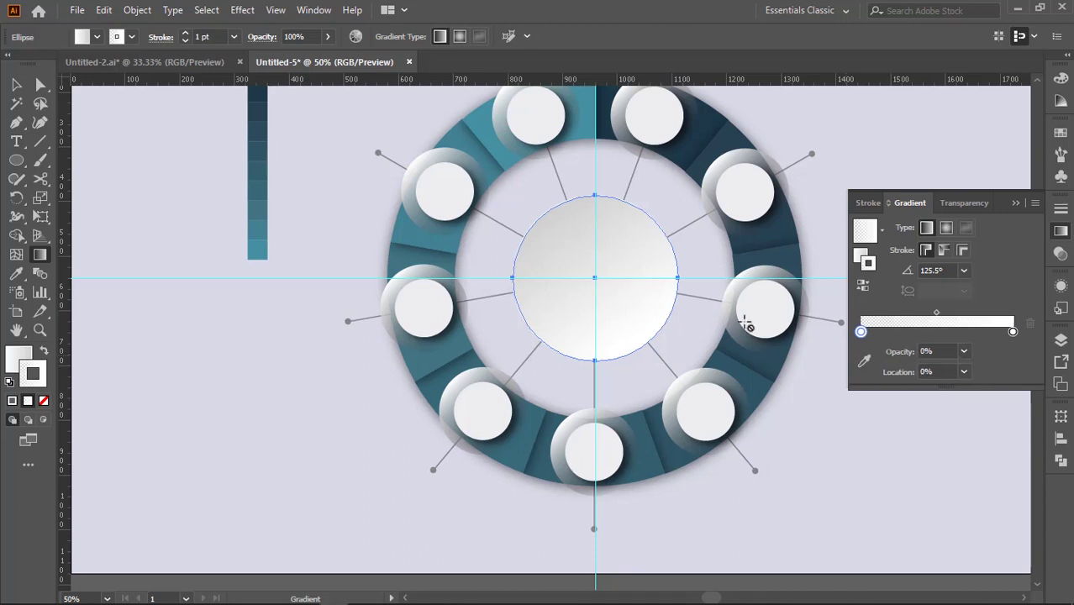
key("v")
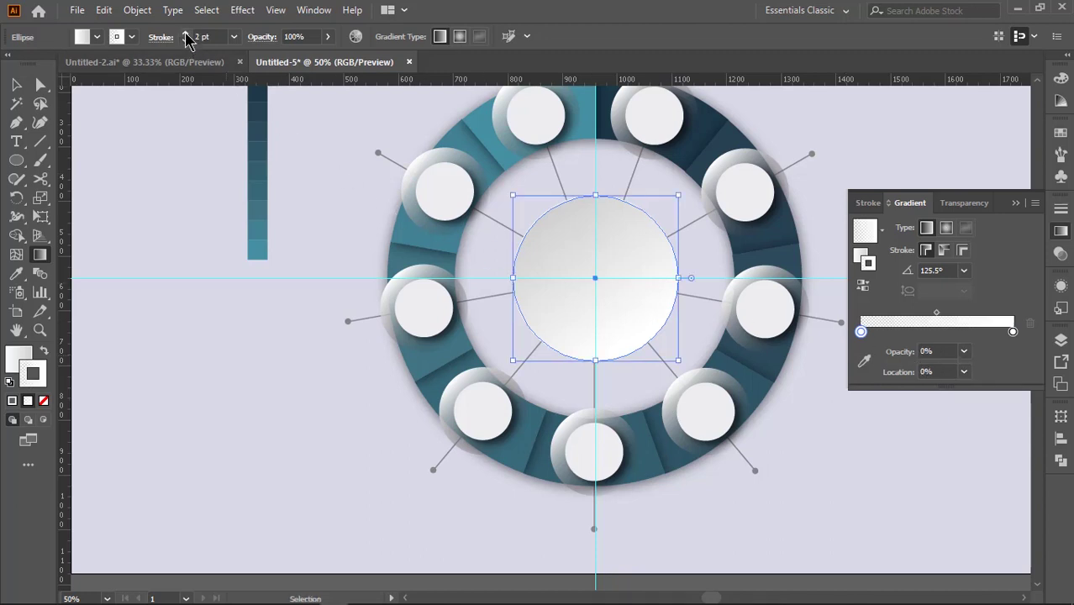
left_click(186, 34)
key("g")
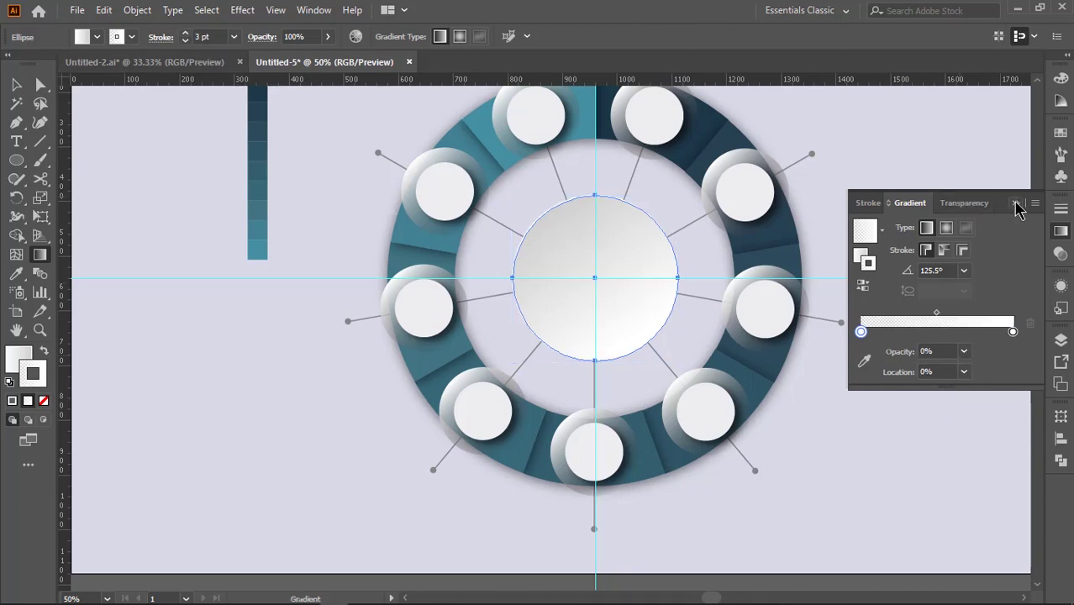
left_click(1016, 203)
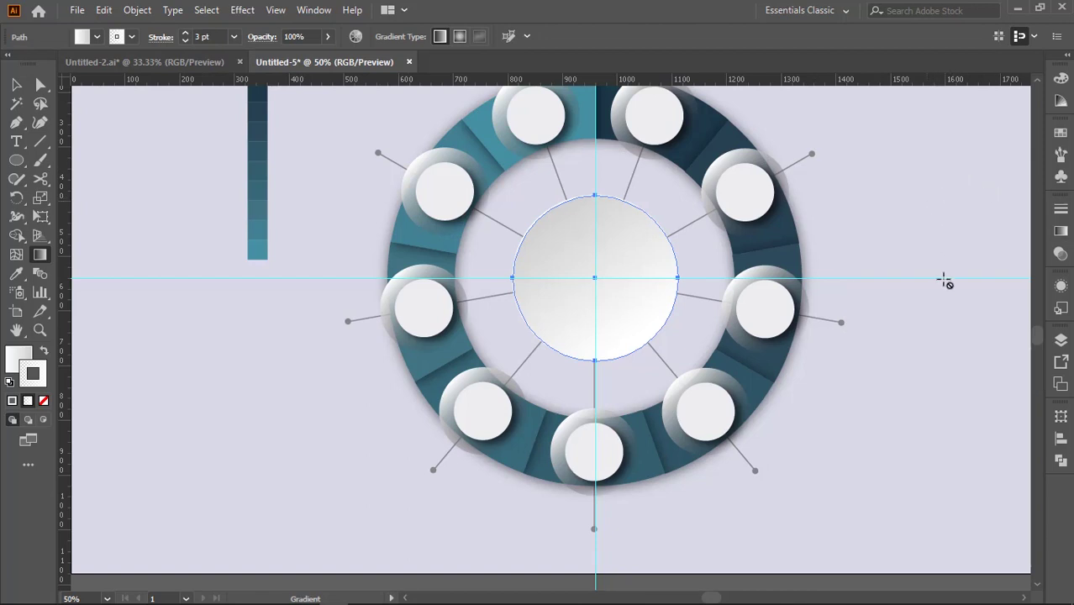
Step: Add a 75% drop shadow to the hub circle with X 0 px, Y 3 px, 11 px blur
key("v")
left_click(354, 389)
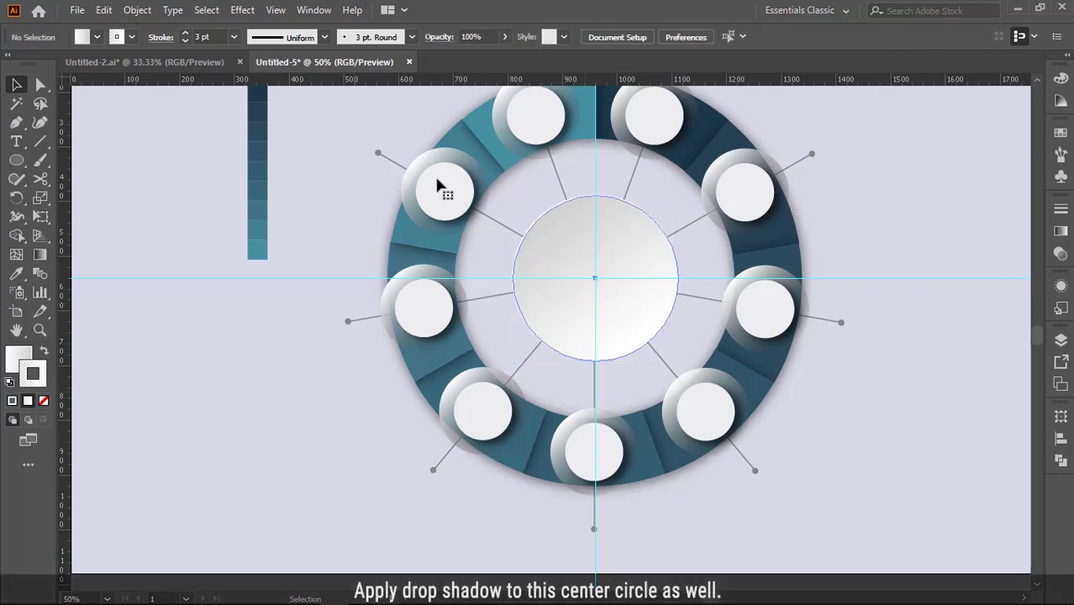
left_click(242, 10)
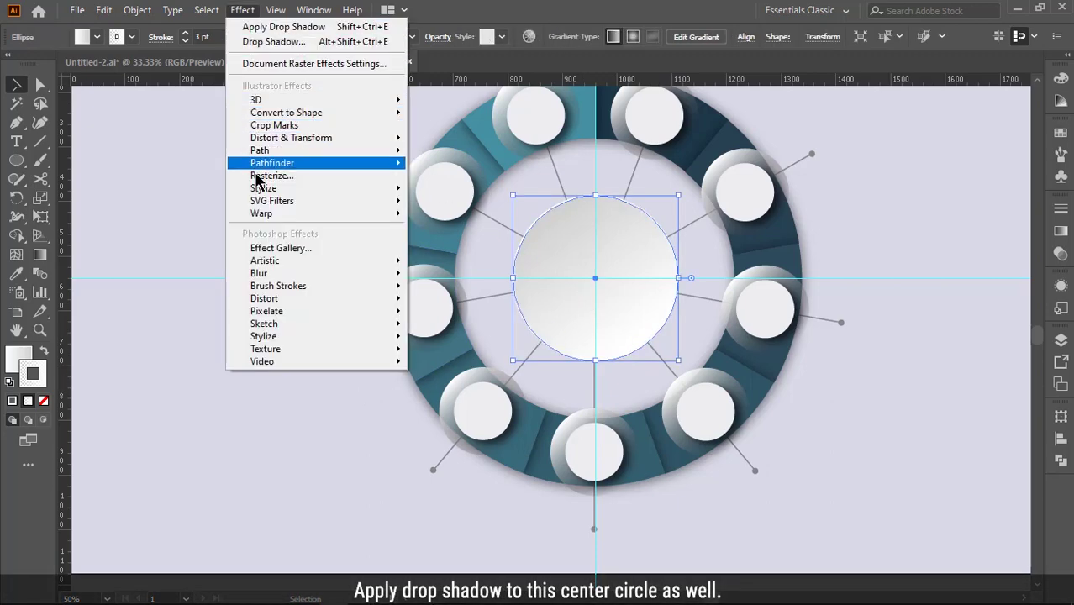
mouse_move(263, 188)
left_click(463, 192)
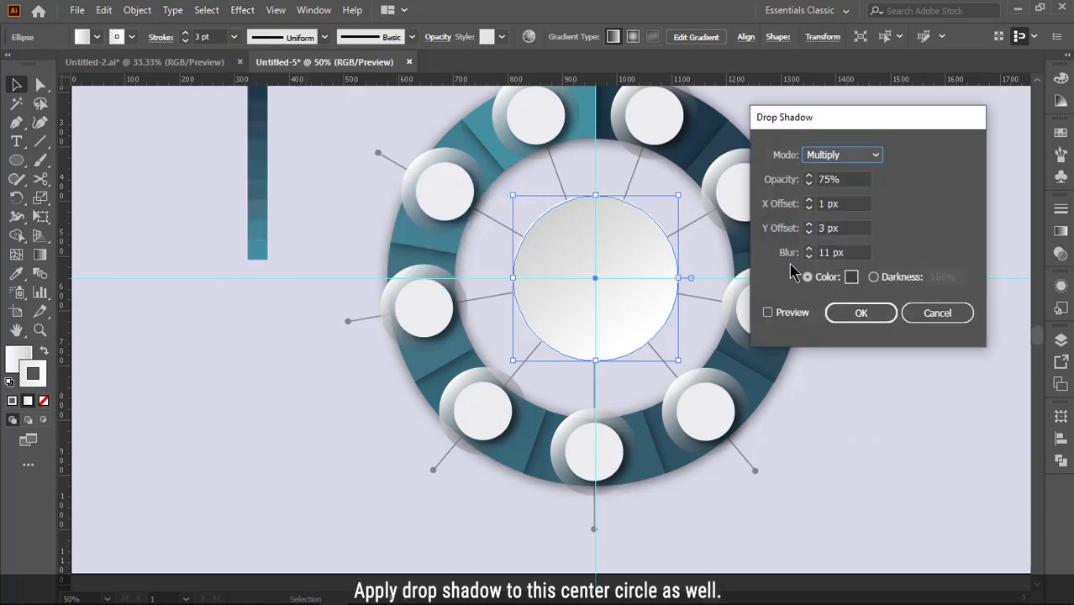
left_click(783, 316)
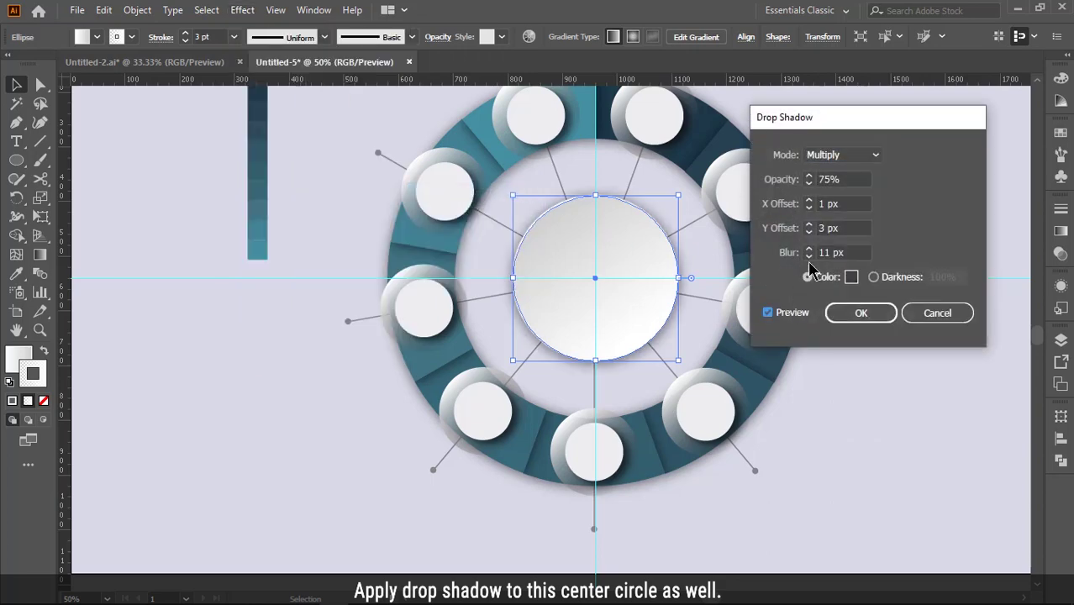
left_click(812, 208)
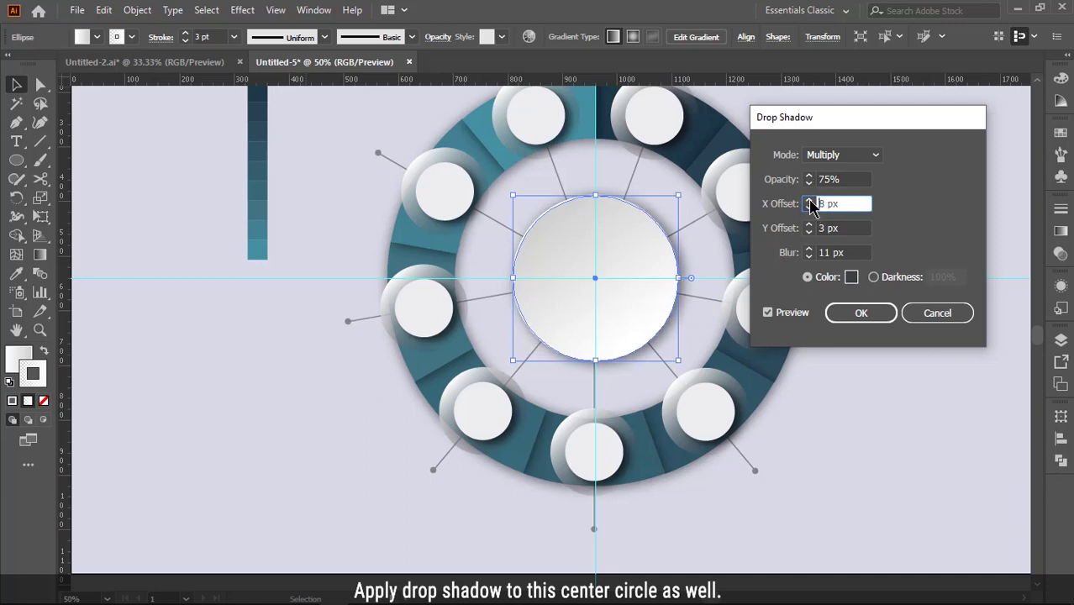
left_click(862, 313)
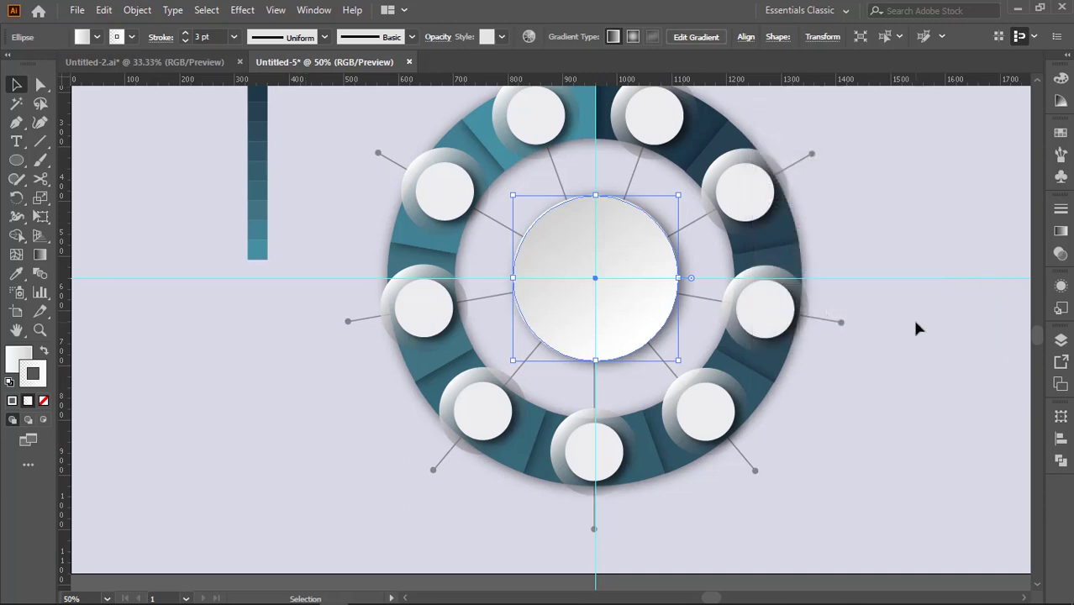
left_click(912, 316)
left_click(615, 289)
Step: Delete the teal colour-bar strip from the artboard
scroll(615, 288, "down", 1, "alt")
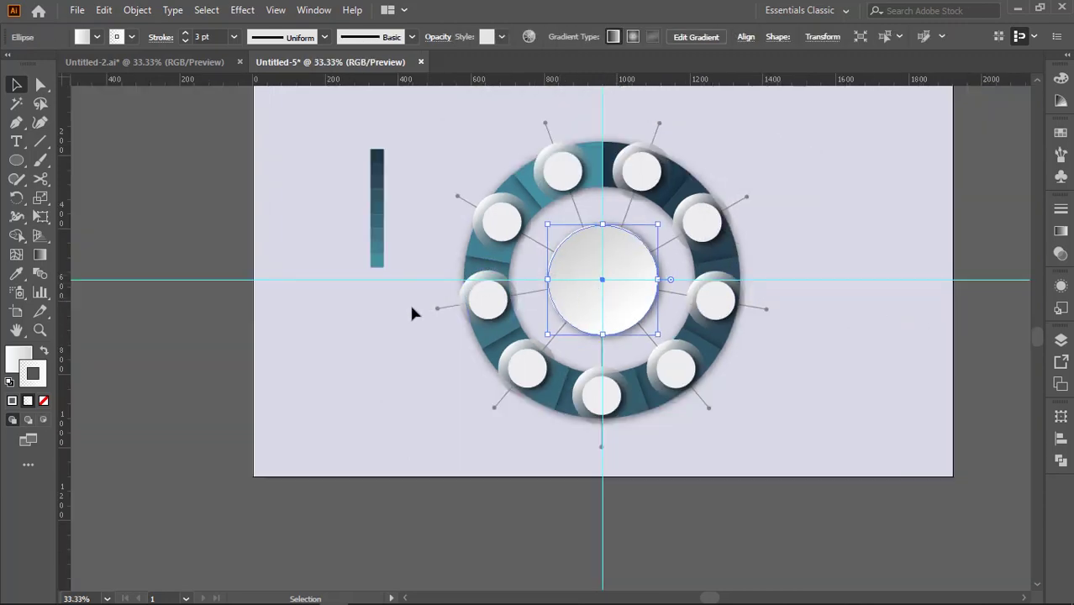
left_click(354, 286)
left_click_drag(407, 322, 406, 322)
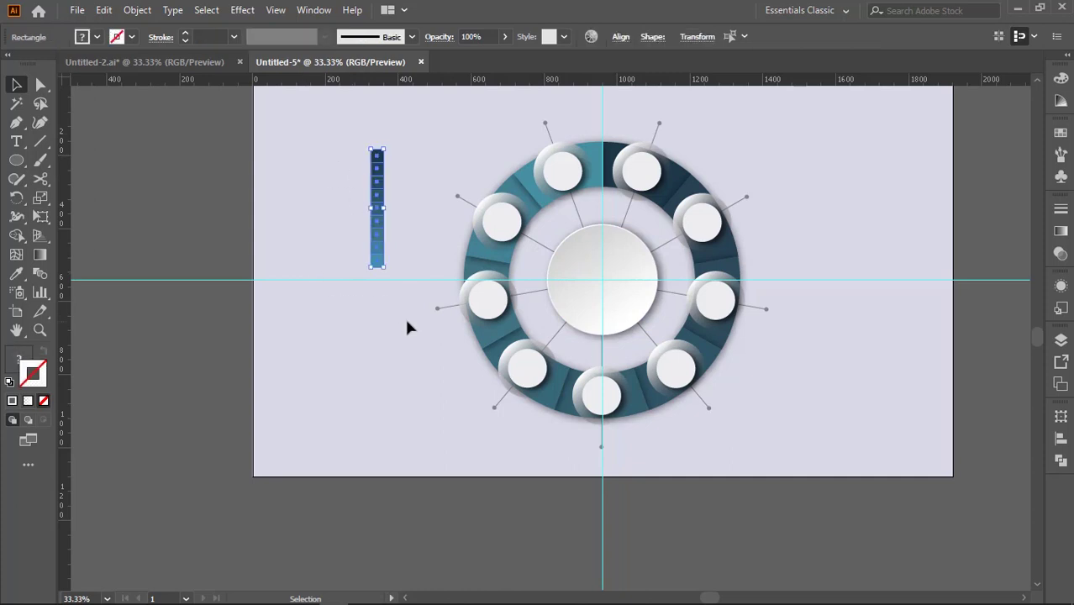
key("Delete")
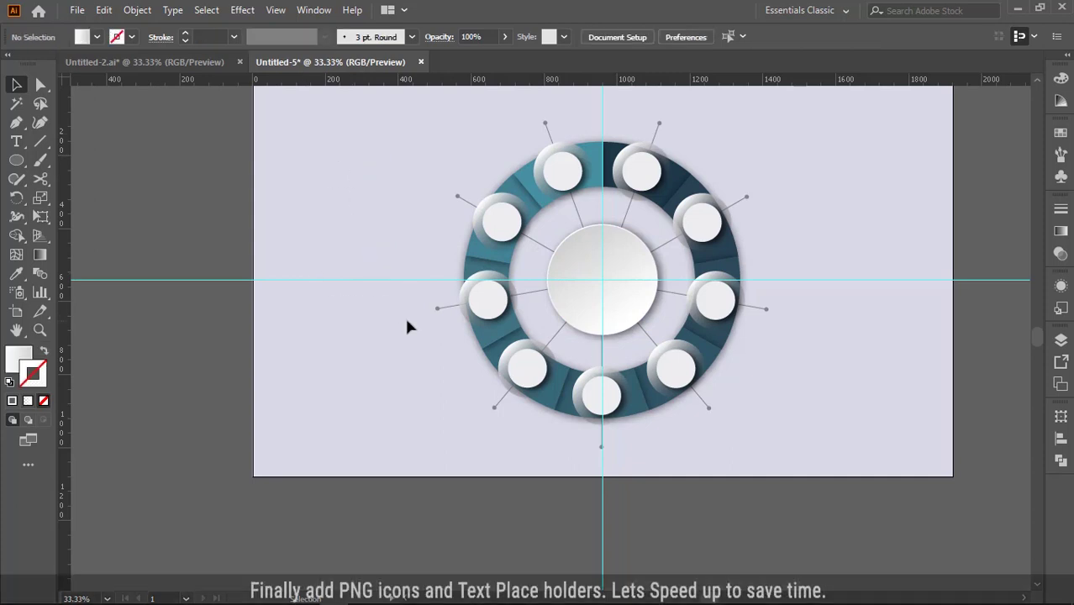
Step: Select the icon group and HEADING text in Untitled-2.ai
left_click(192, 64)
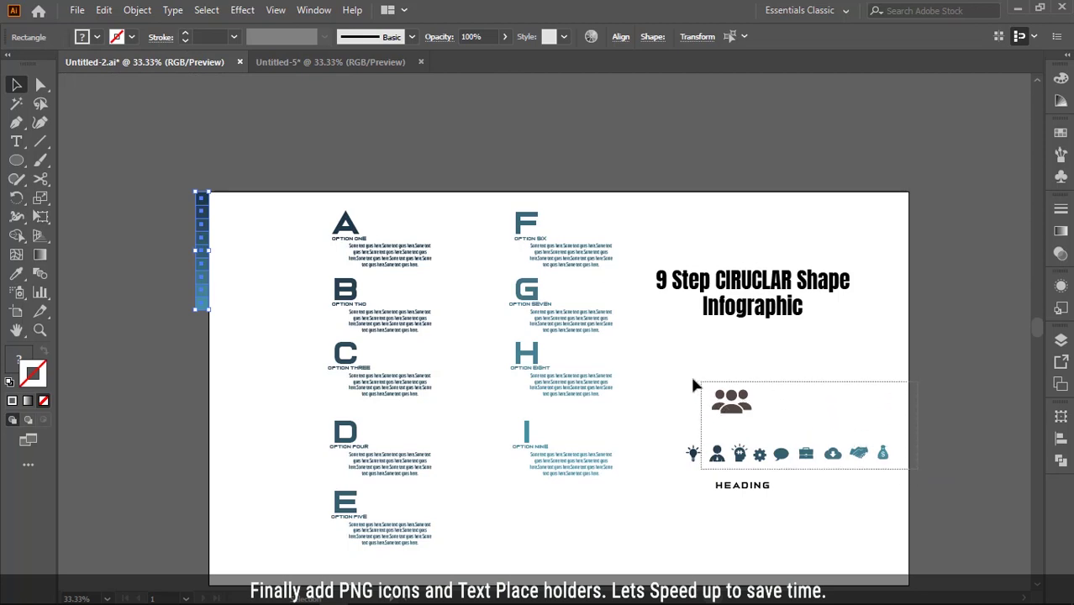
left_click_drag(695, 385, 674, 367)
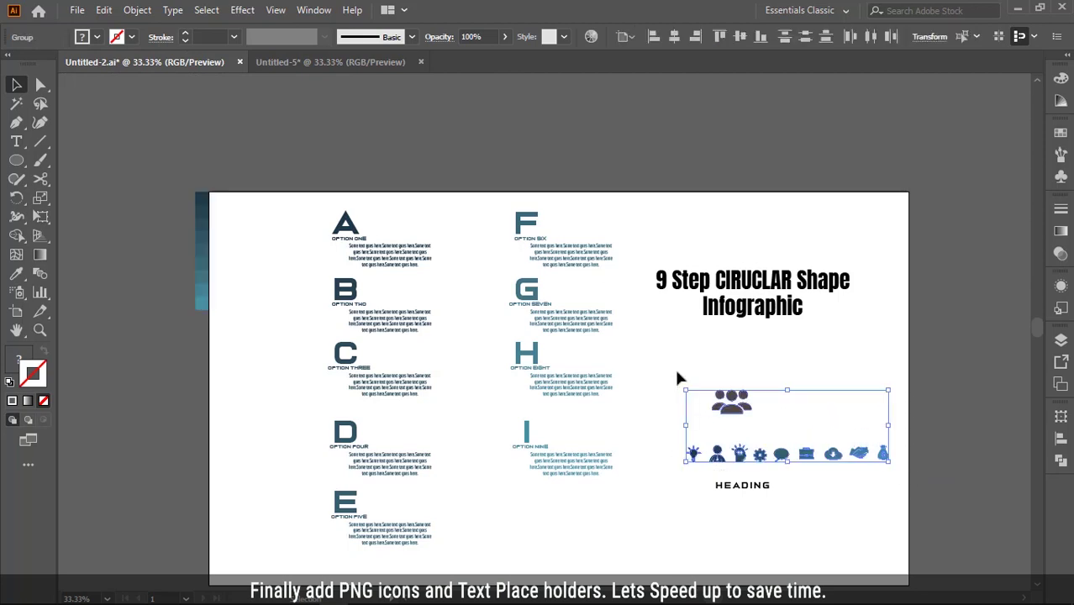
left_click(740, 490, "shift")
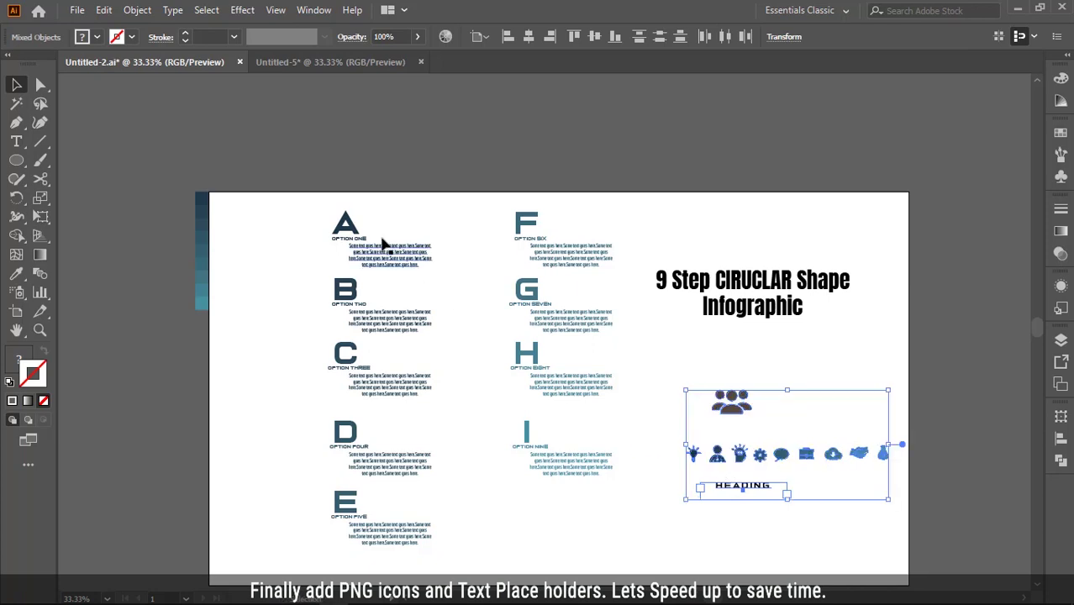
left_click(331, 63)
Step: Paste the icons and put the people icon with HEADING below it in the centre circle
key("ctrl+v")
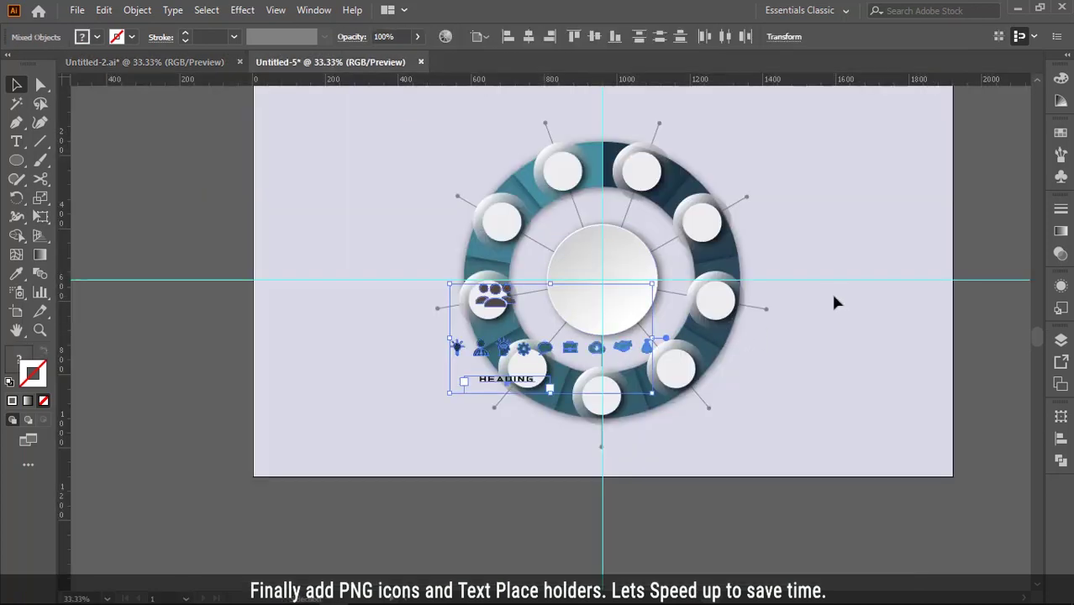
left_click_drag(573, 354, 877, 188)
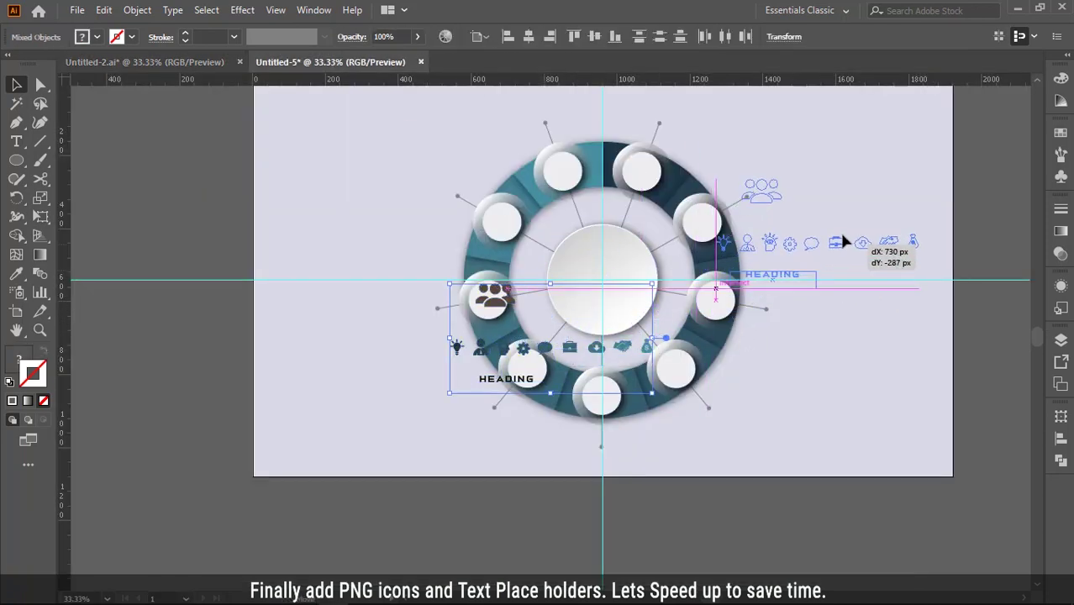
left_click(860, 277)
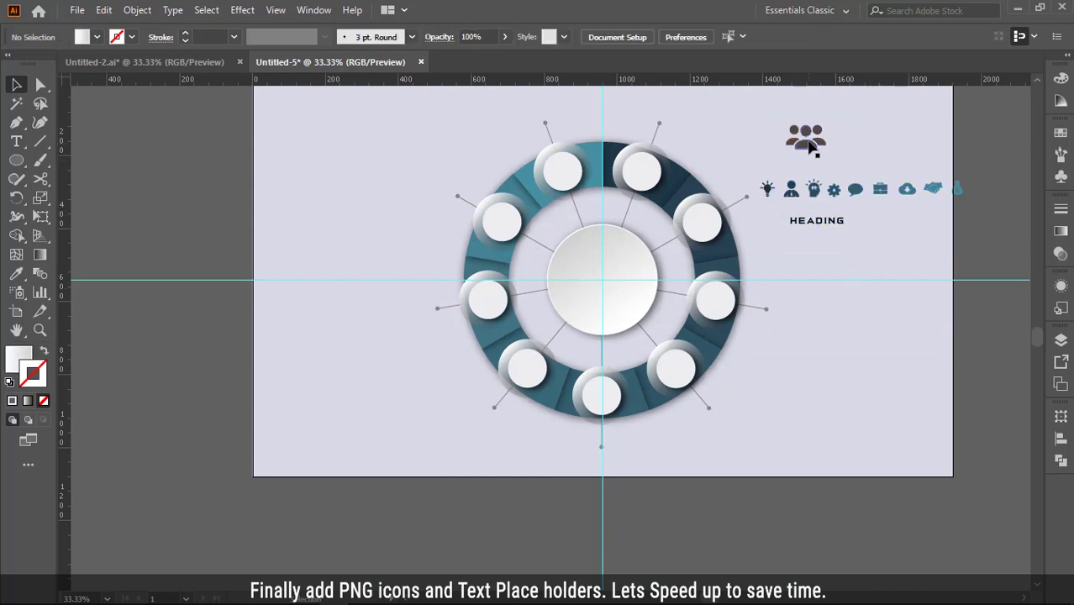
left_click_drag(811, 147, 602, 278)
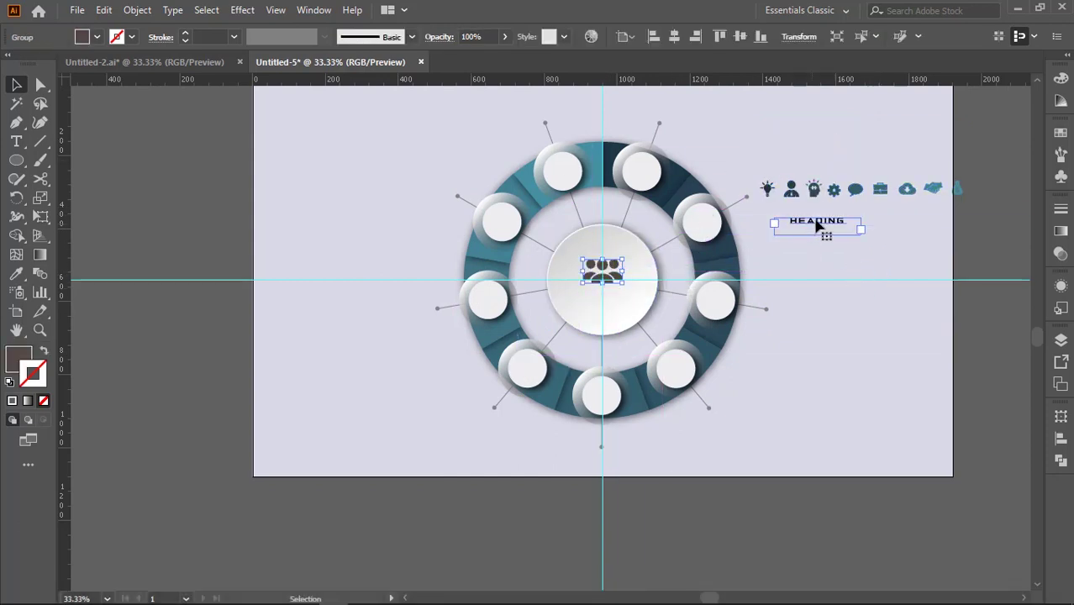
mouse_move(817, 227)
left_mouse_down()
mouse_move(754, 267)
mouse_move(832, 244)
mouse_move(613, 299)
left_mouse_up()
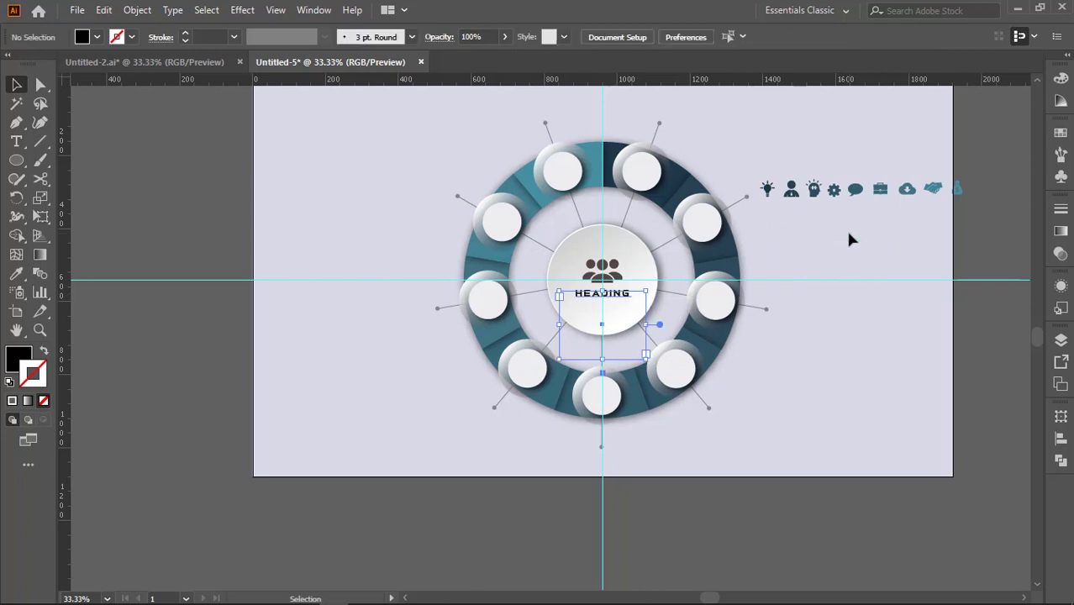
Step: Place the lightbulb, person, head, speech-bubble, briefcase, cloud and handshake icons in the ring circles
left_click_drag(767, 188, 642, 172)
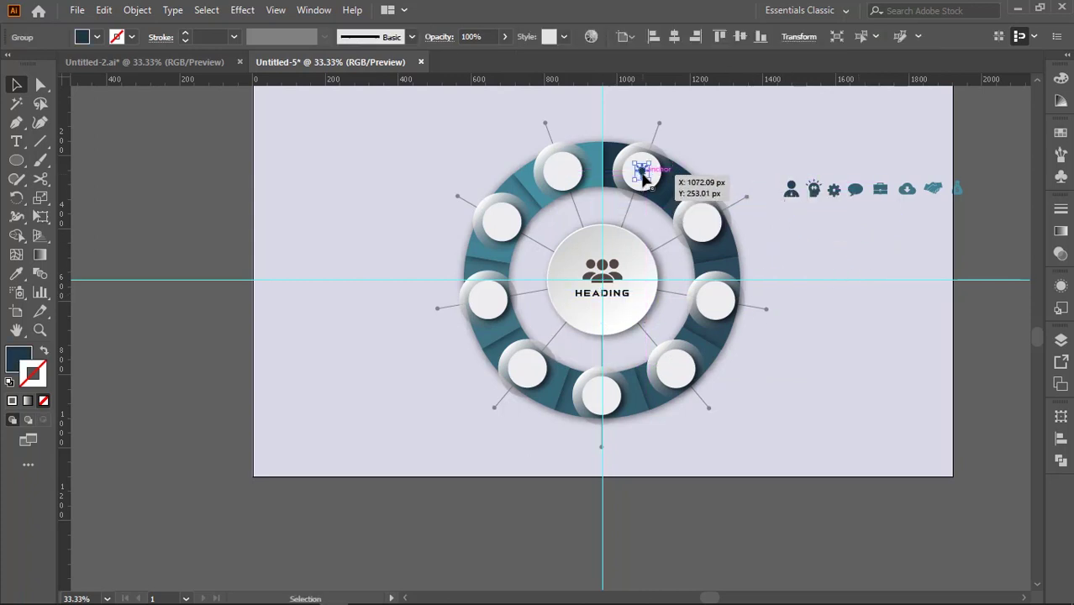
left_click_drag(791, 193, 703, 221)
mouse_move(815, 192)
left_mouse_down()
mouse_move(715, 305)
mouse_move(675, 370)
left_mouse_up()
left_click_drag(855, 190, 600, 393)
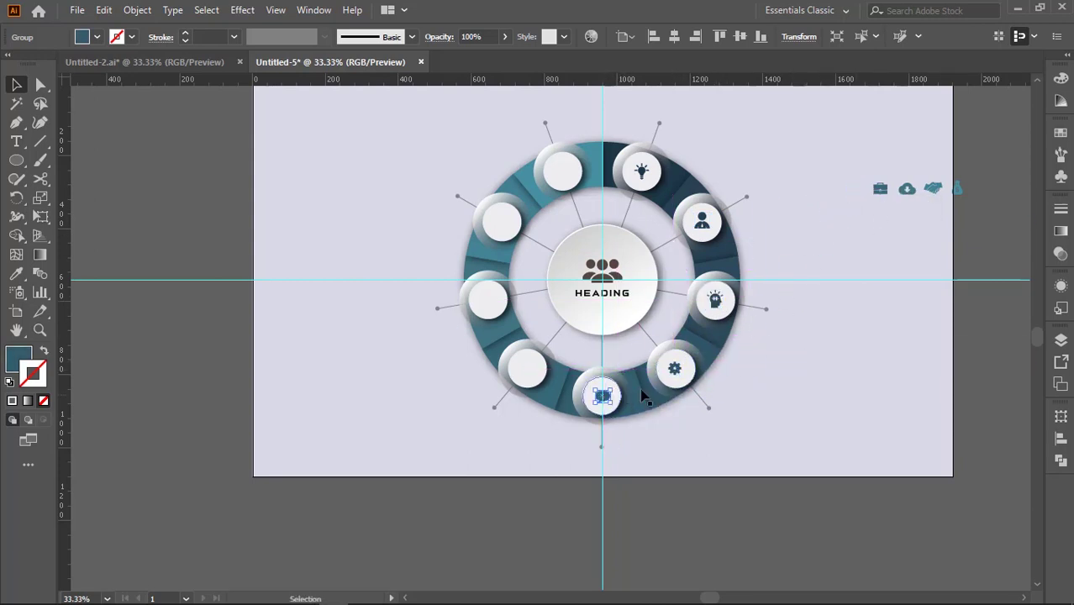
left_click_drag(883, 190, 526, 370)
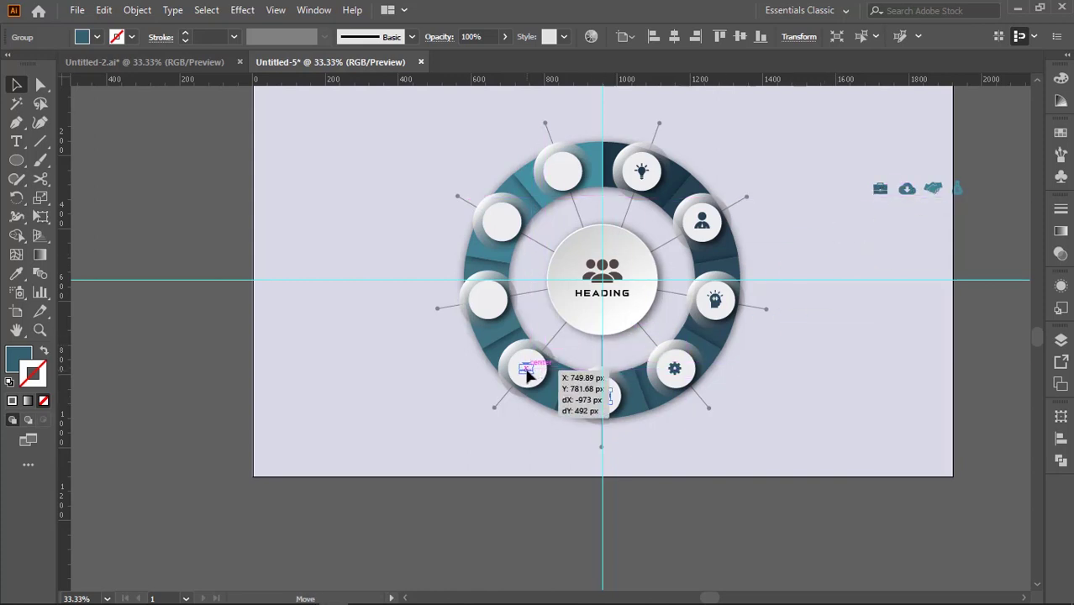
left_click_drag(907, 192, 486, 301)
mouse_move(933, 188)
left_mouse_down()
mouse_move(499, 221)
mouse_move(561, 171)
left_mouse_up()
Step: Copy the A–I option text blocks from Untitled-2 into the infographic, left of the ring
left_click(834, 187)
left_click(144, 61)
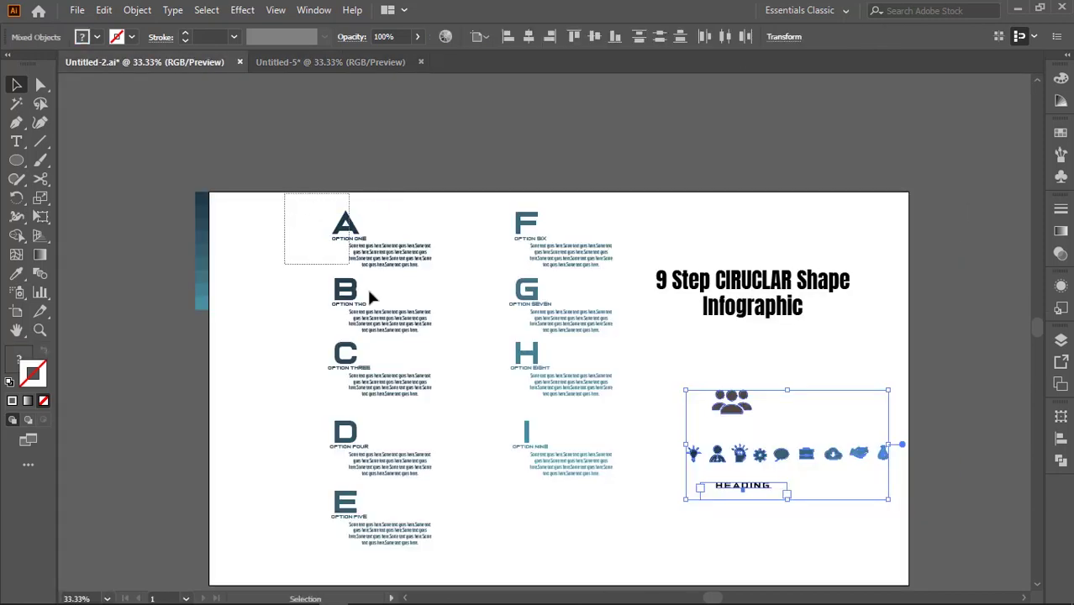
left_click_drag(367, 285, 612, 562)
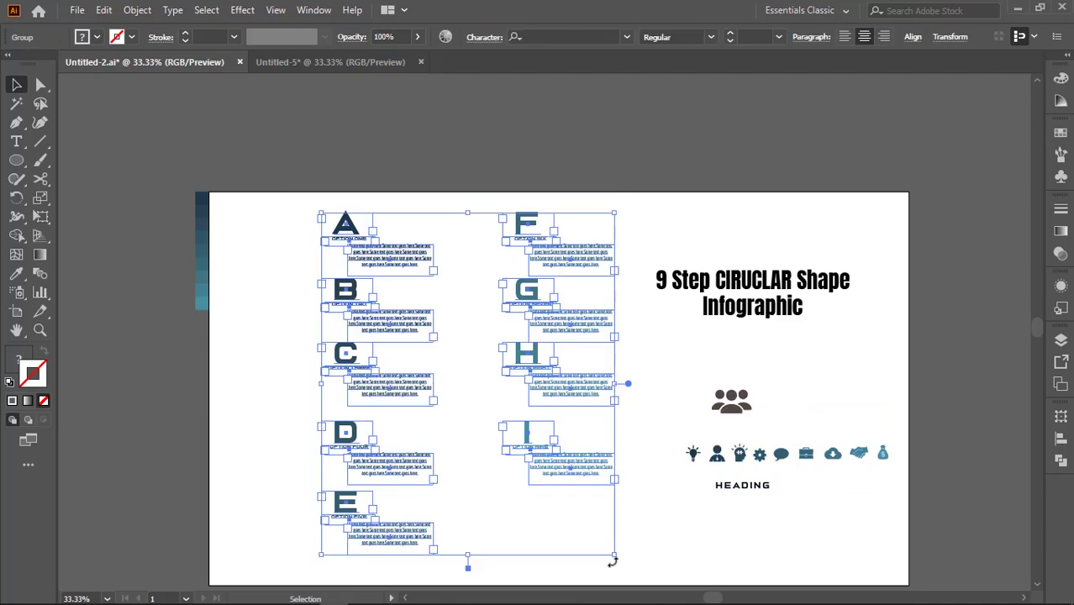
left_click(340, 67)
key("ctrl+v")
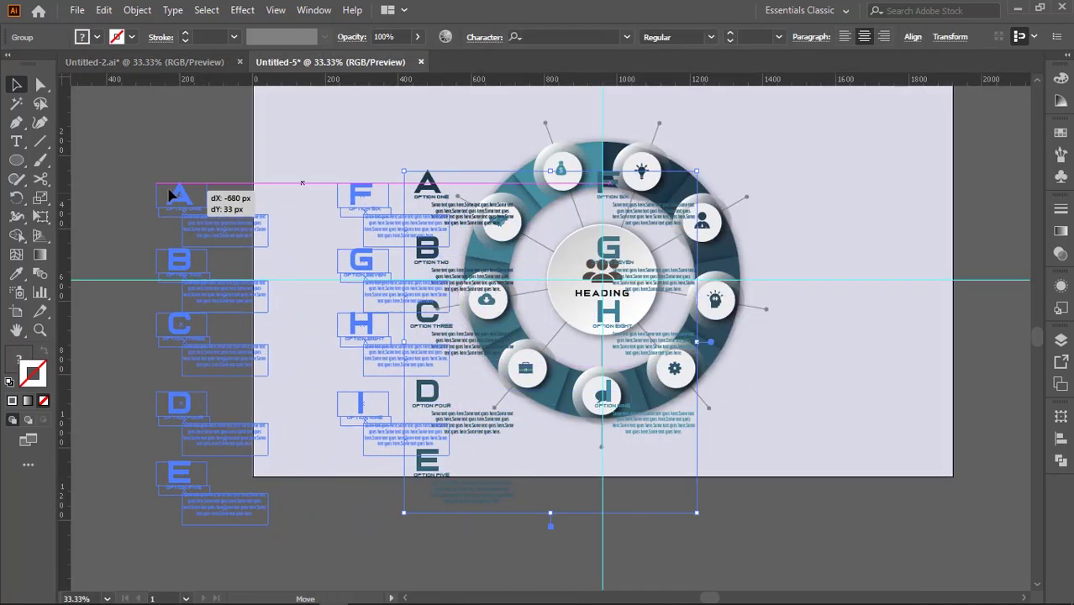
mouse_move(427, 183)
left_mouse_down()
mouse_move(166, 195)
mouse_move(694, 113)
left_mouse_up()
Step: Arrange blocks B, C and D along the ring's right side and E below it
left_click(321, 119)
left_click(168, 196)
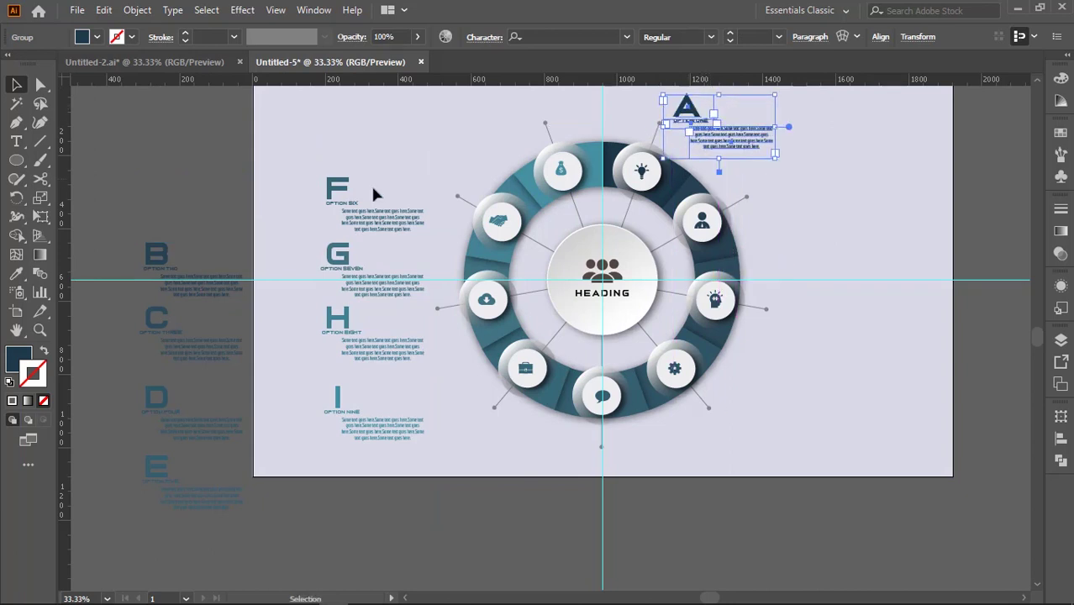
left_click_drag(165, 260, 781, 182)
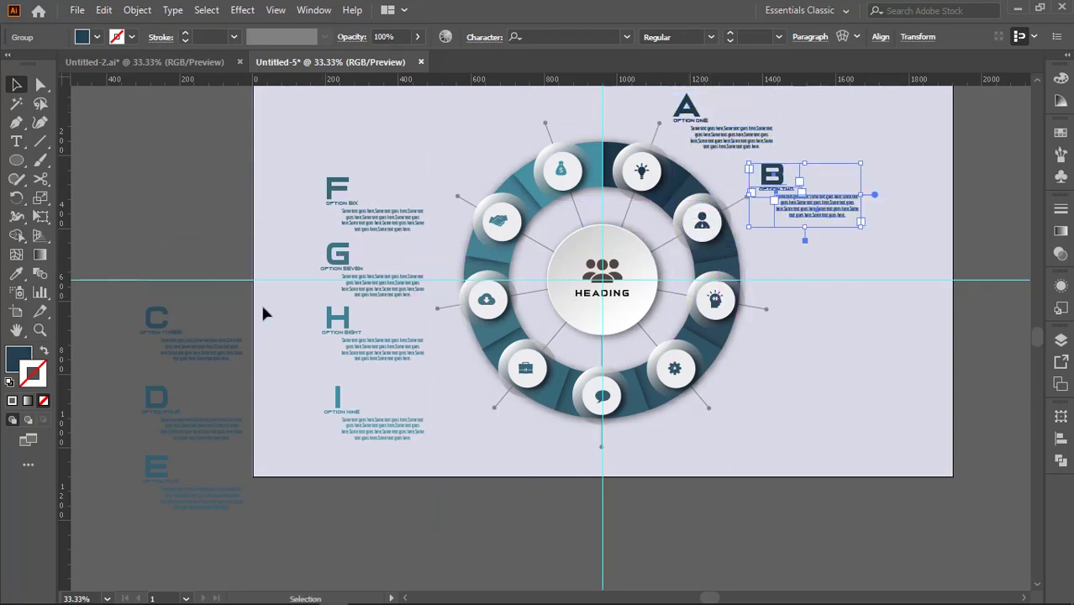
left_click(157, 332)
left_click_drag(156, 332, 792, 319)
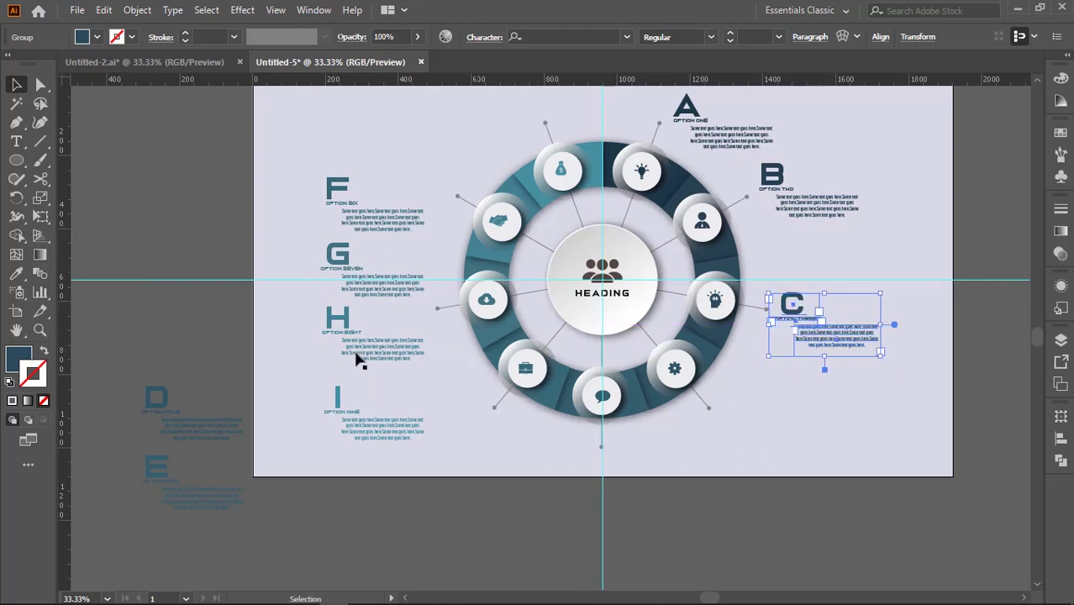
left_click_drag(165, 411, 749, 426)
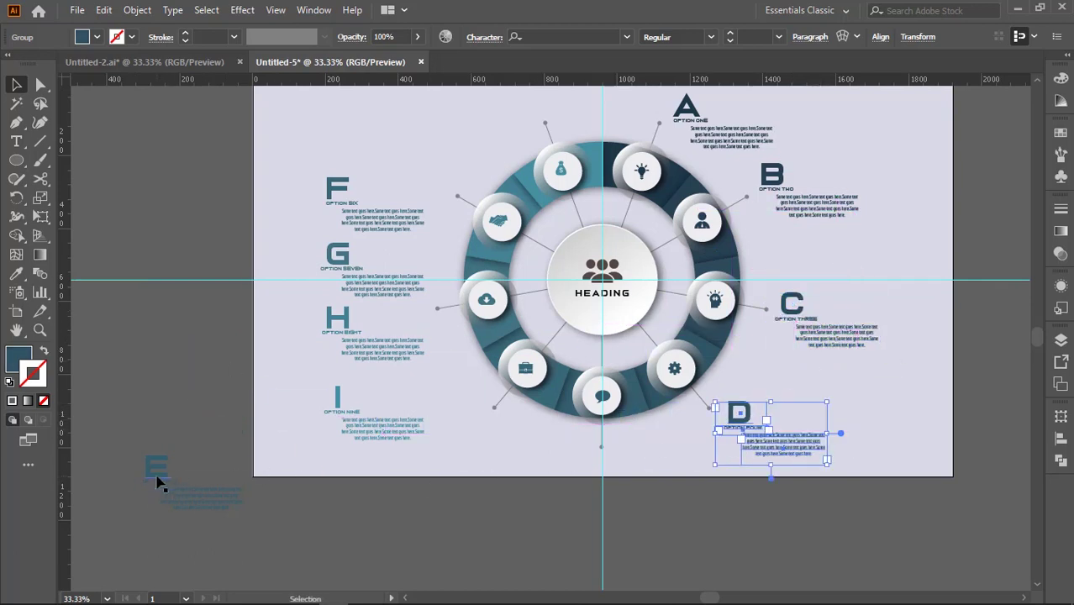
left_click_drag(157, 481, 540, 443)
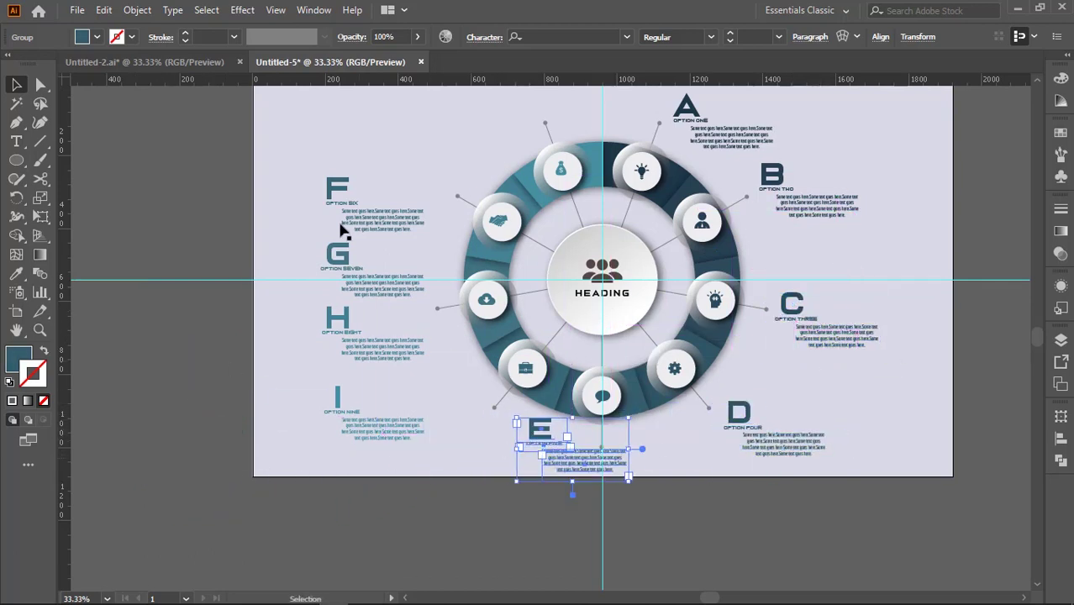
Step: Position blocks F, G, H and I around the ring's left and top
left_click_drag(342, 228, 213, 246)
left_click_drag(364, 419, 491, 124)
left_click_drag(360, 343, 359, 286)
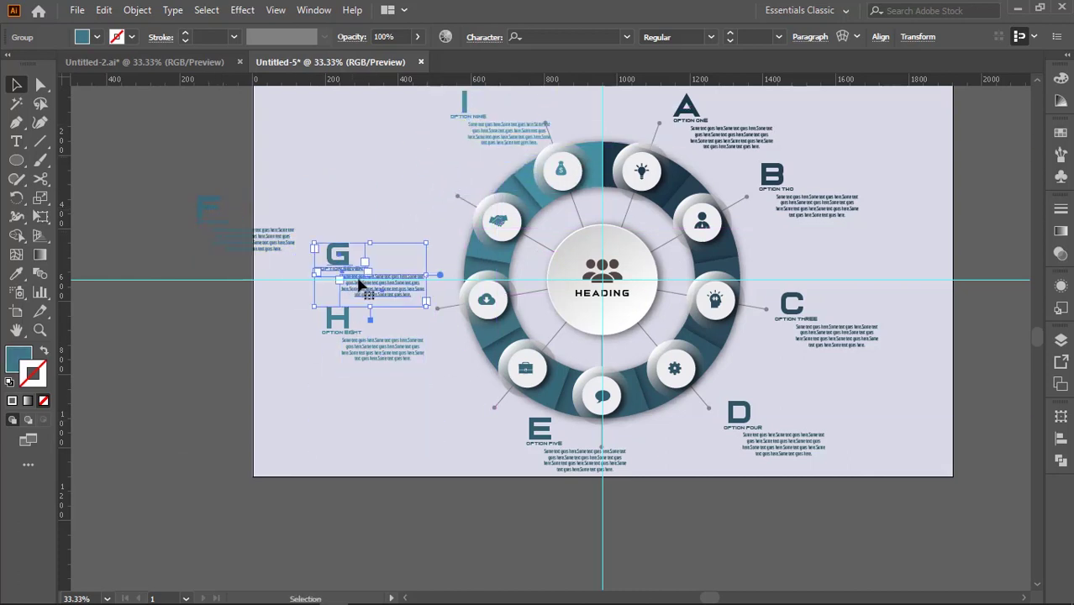
left_click_drag(360, 343, 389, 197)
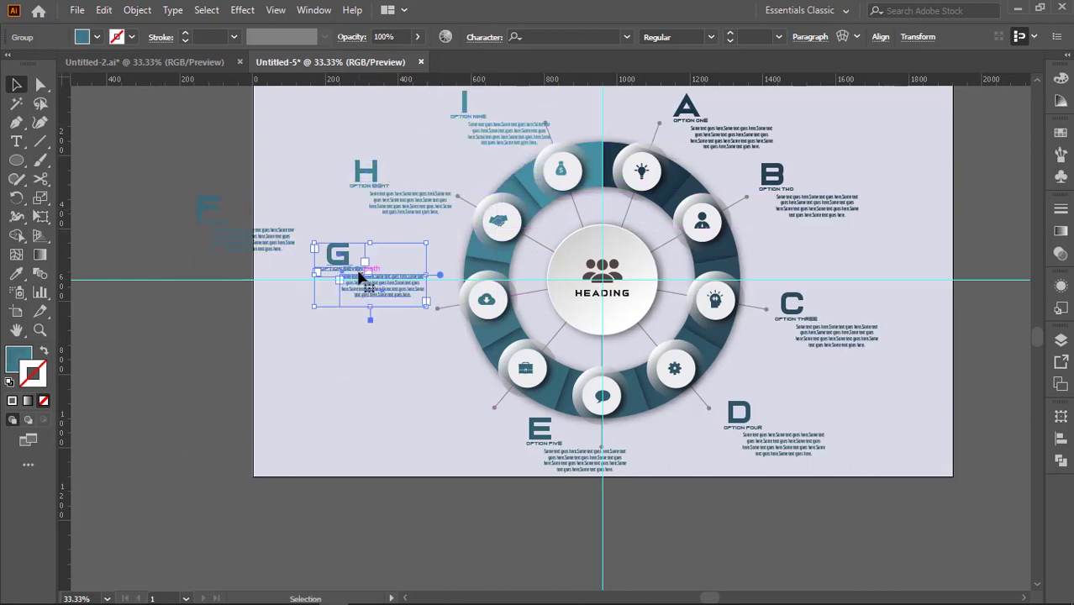
left_click_drag(365, 289, 378, 325)
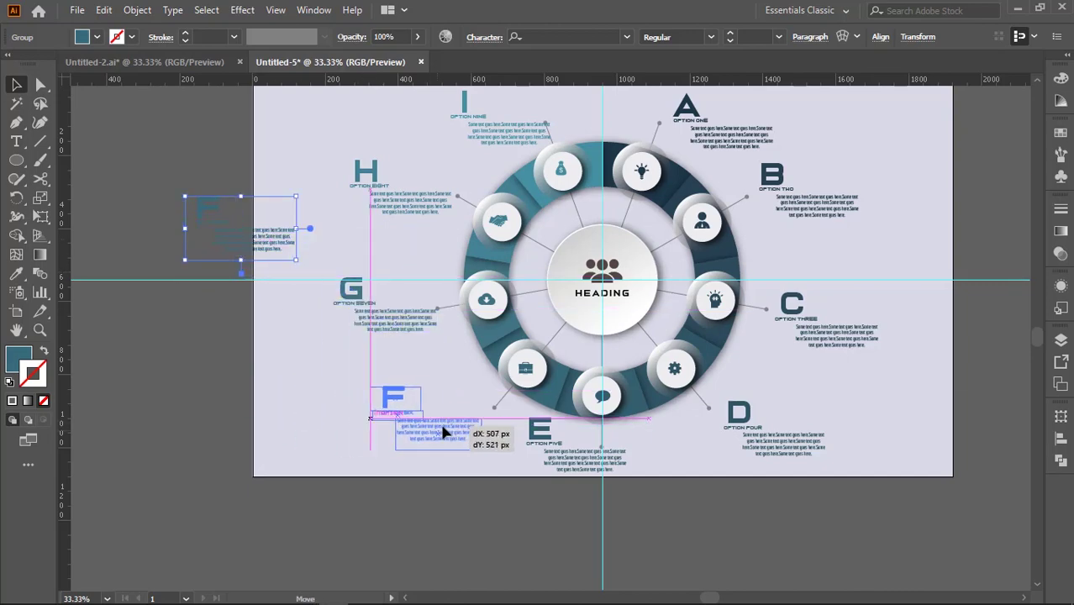
left_click_drag(256, 238, 457, 427)
left_click(918, 400)
Step: Copy the '9 Step CIRUCLAR Shape Infographic' title from Untitled-2 to the infographic's top-left corner
left_click(206, 64)
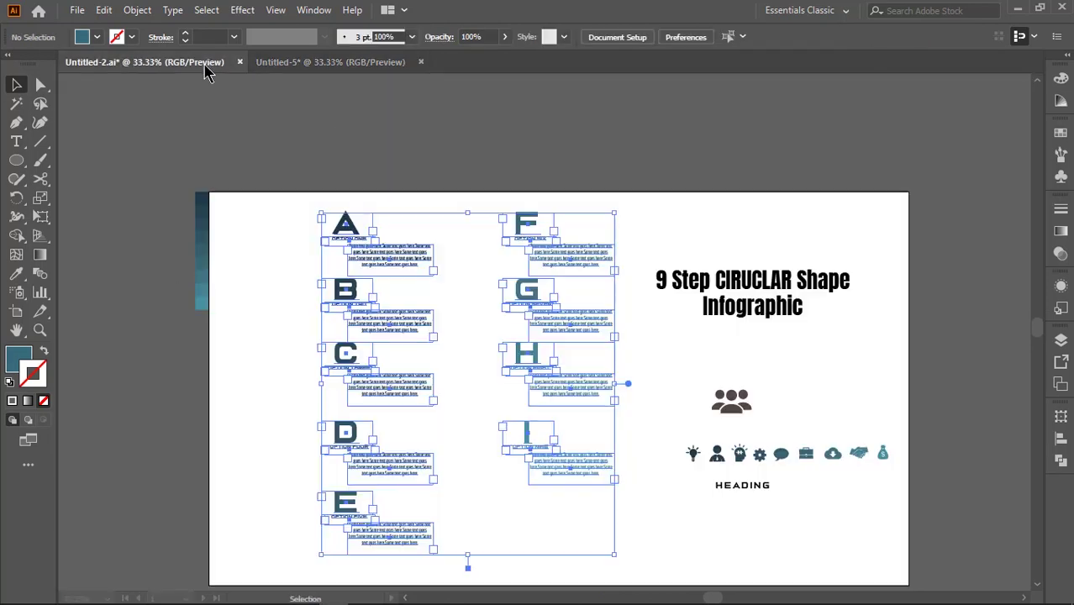
left_click(713, 284)
key("ctrl+c")
key("ctrl+Tab")
key("ctrl+v")
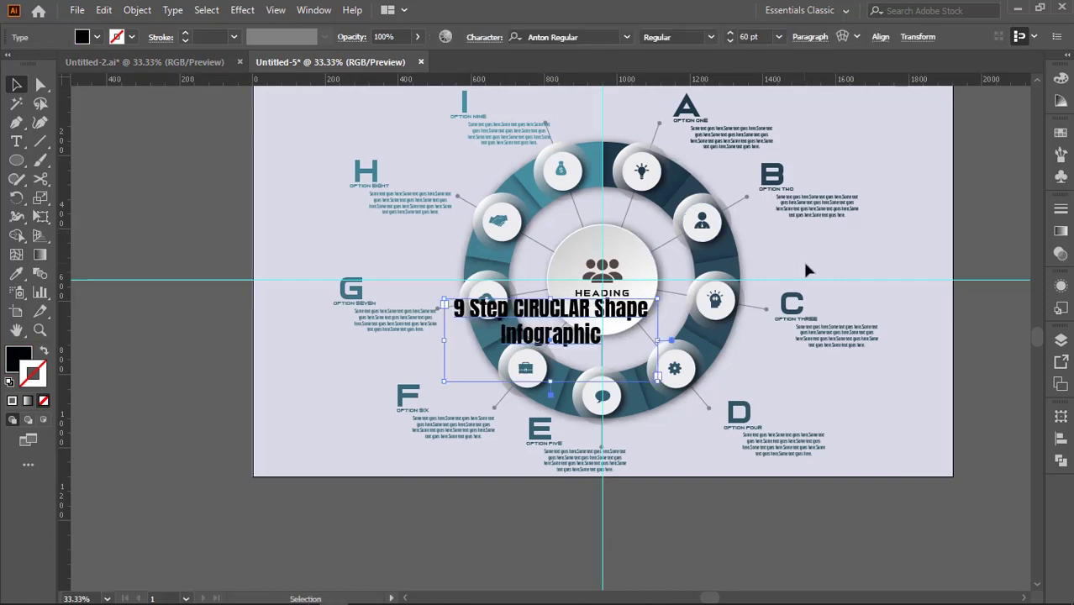
left_click_drag(533, 319, 340, 112)
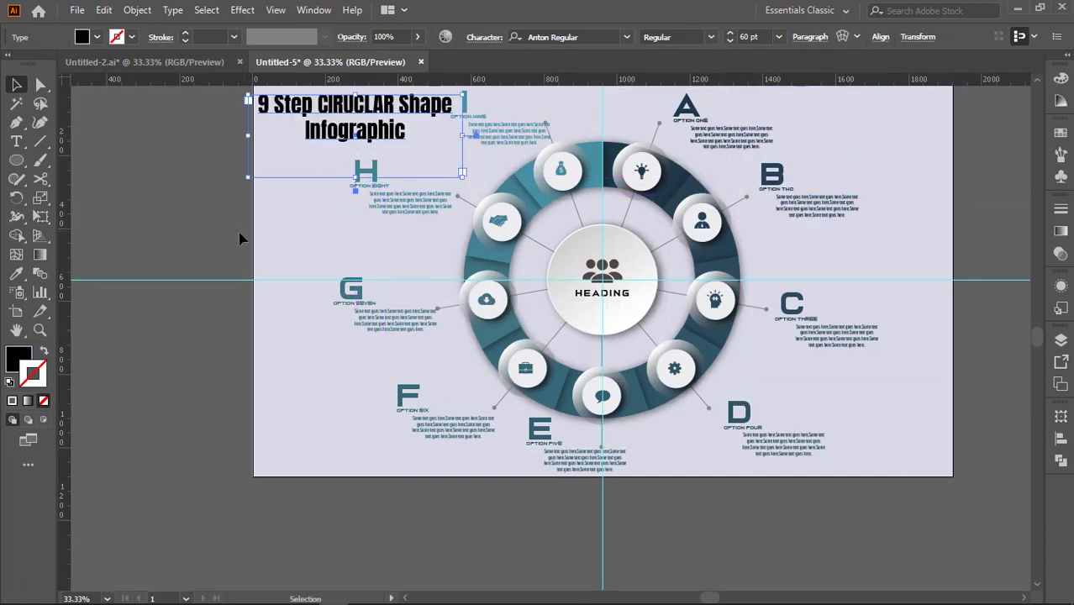
left_click(271, 241)
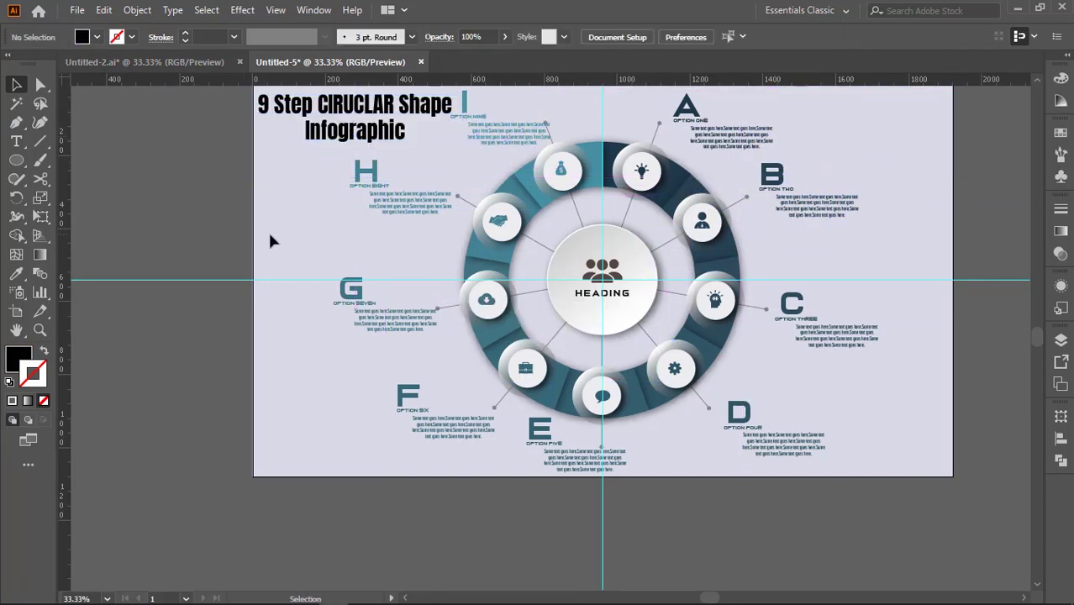
left_click(42, 438)
left_click(95, 444)
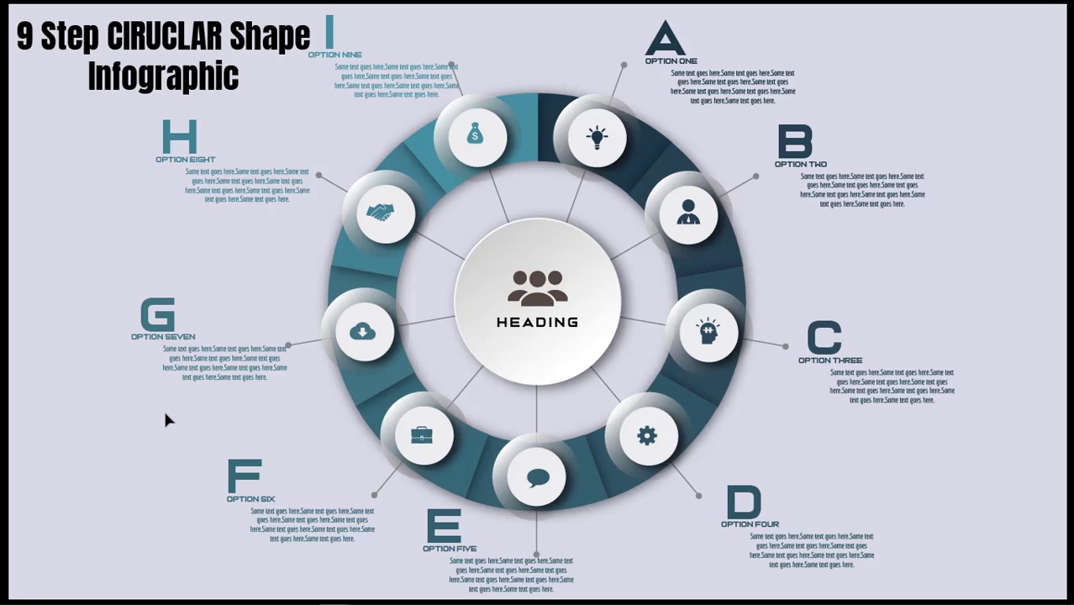
key("Escape")
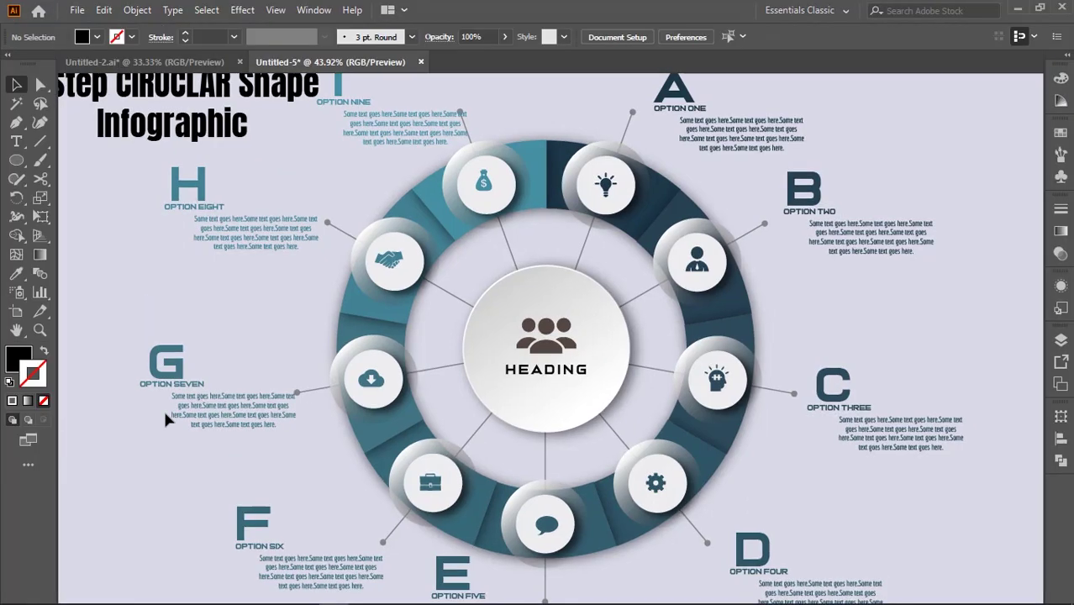